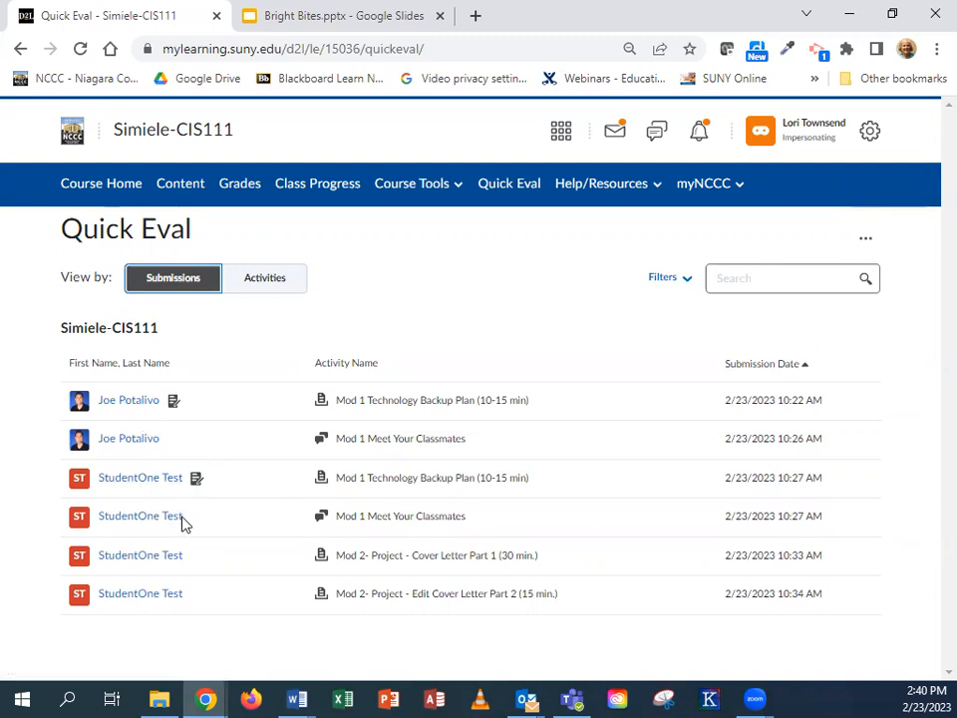
Step: Open the first listed Mod 1 Technology Backup Plan submission and review its rubric ratings, overall feedback and full submission text
{"action": "left_click", "coordinate": [140, 403]}
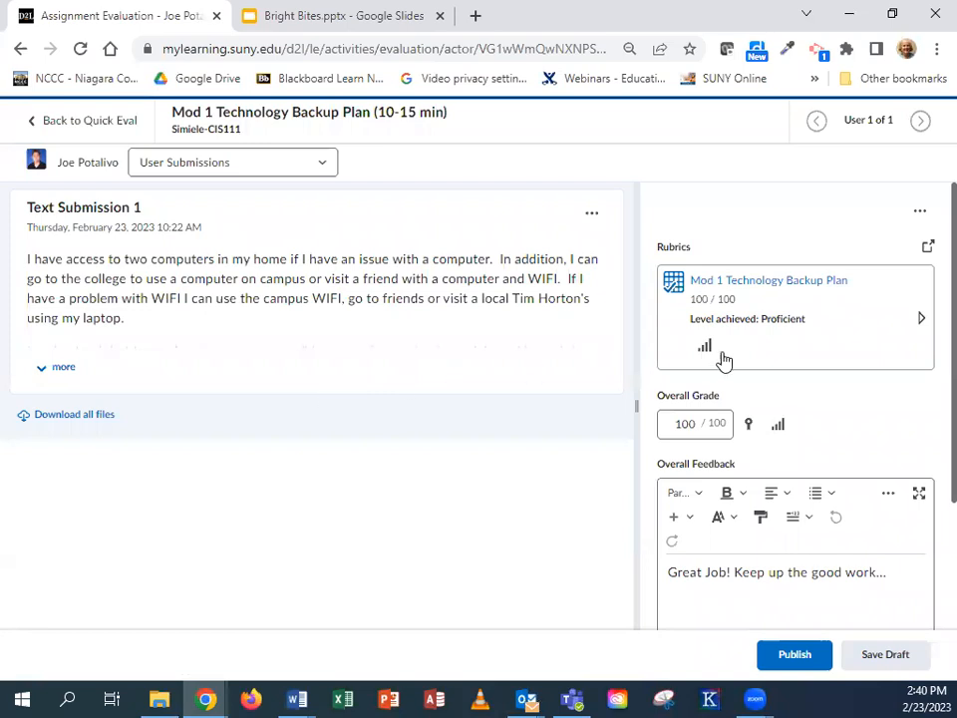
{"action": "left_click", "coordinate": [747, 288]}
{"action": "scroll", "coordinate": [765, 445], "scroll_direction": "down", "scroll_amount": 7}
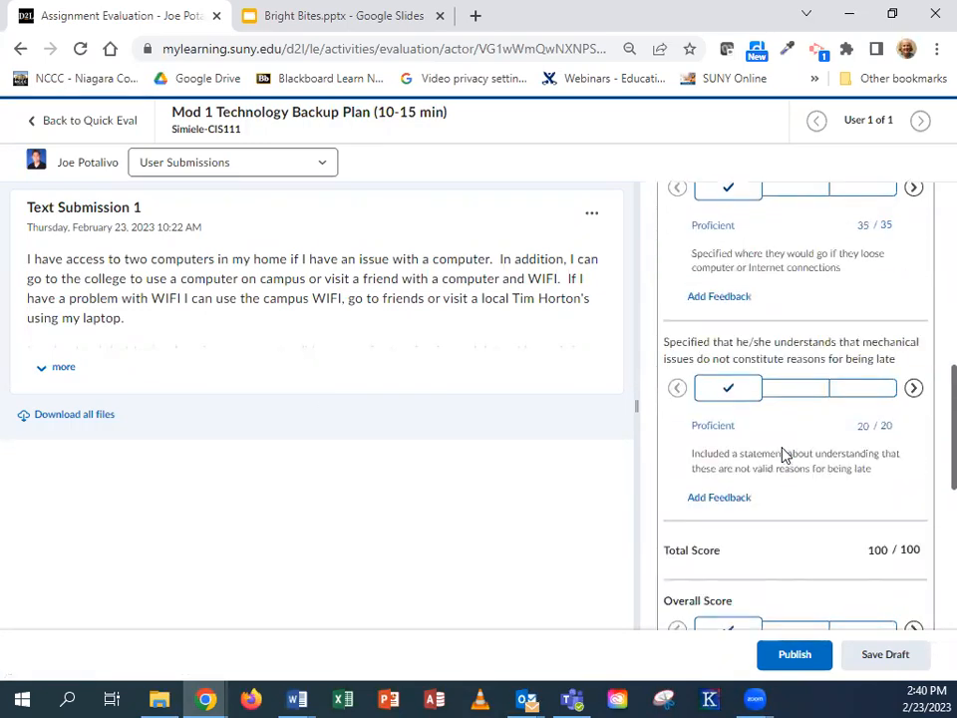
{"action": "scroll", "coordinate": [784, 453], "scroll_direction": "down", "scroll_amount": 6}
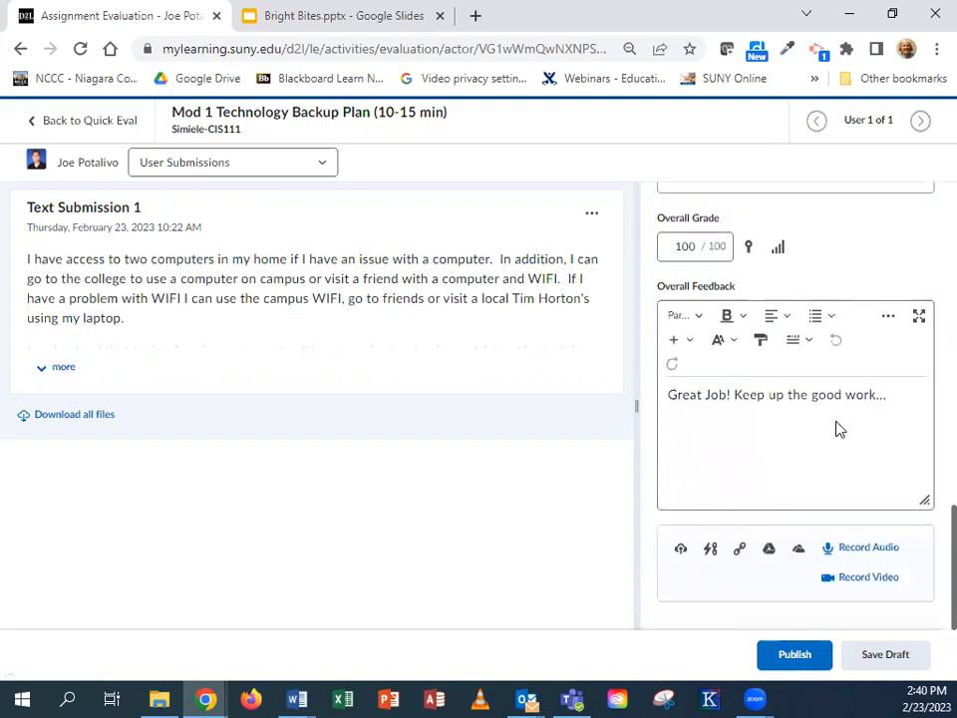
{"action": "left_click", "coordinate": [61, 367]}
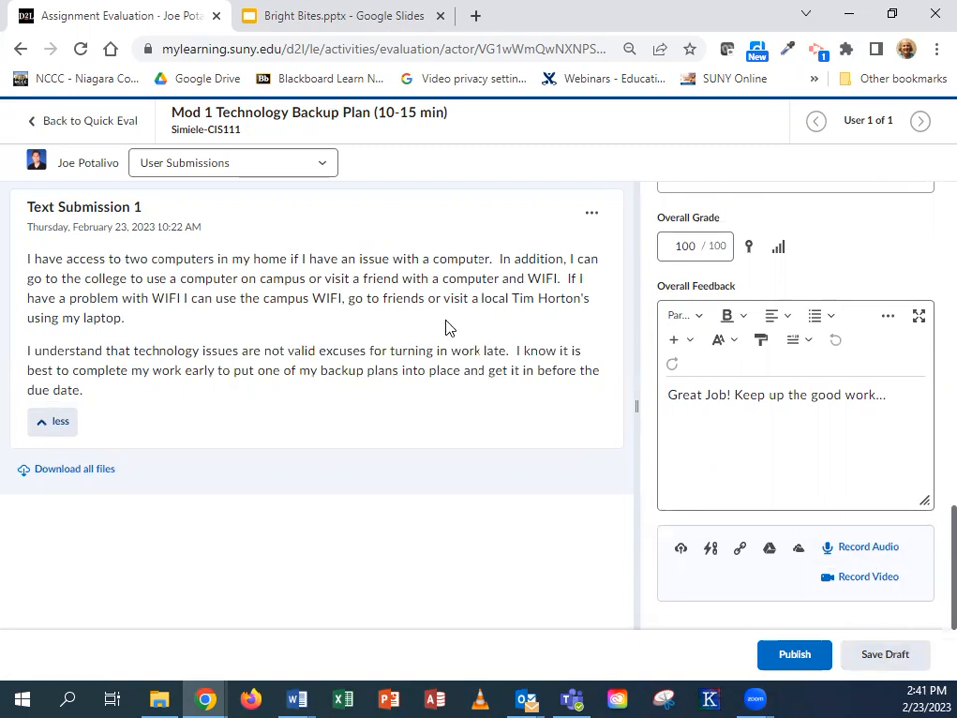
{"action": "left_click", "coordinate": [592, 219]}
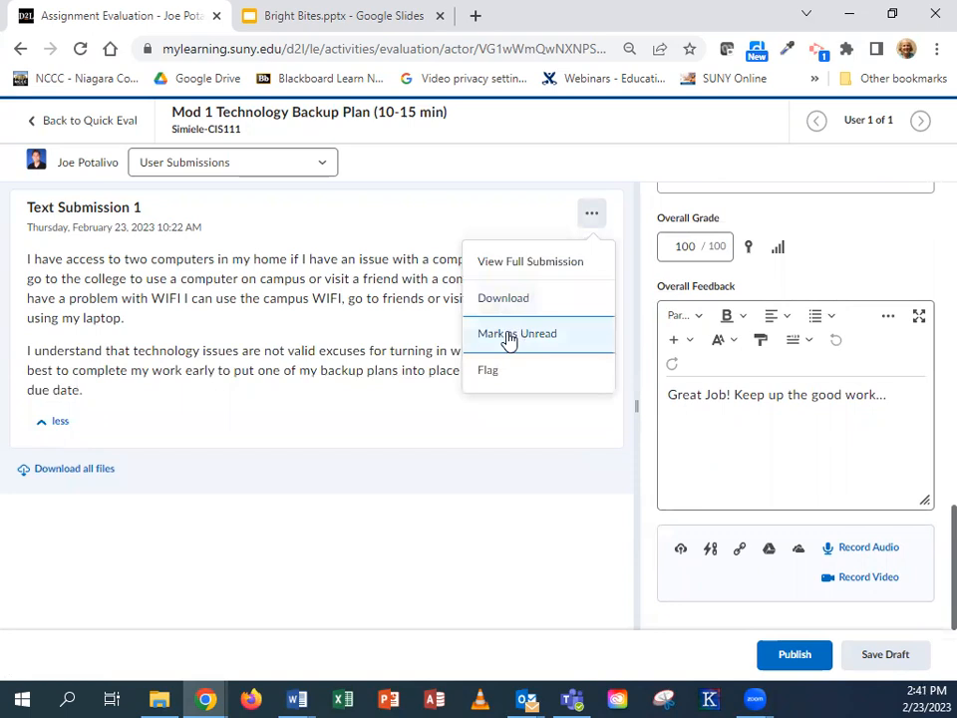
{"action": "left_click", "coordinate": [592, 217]}
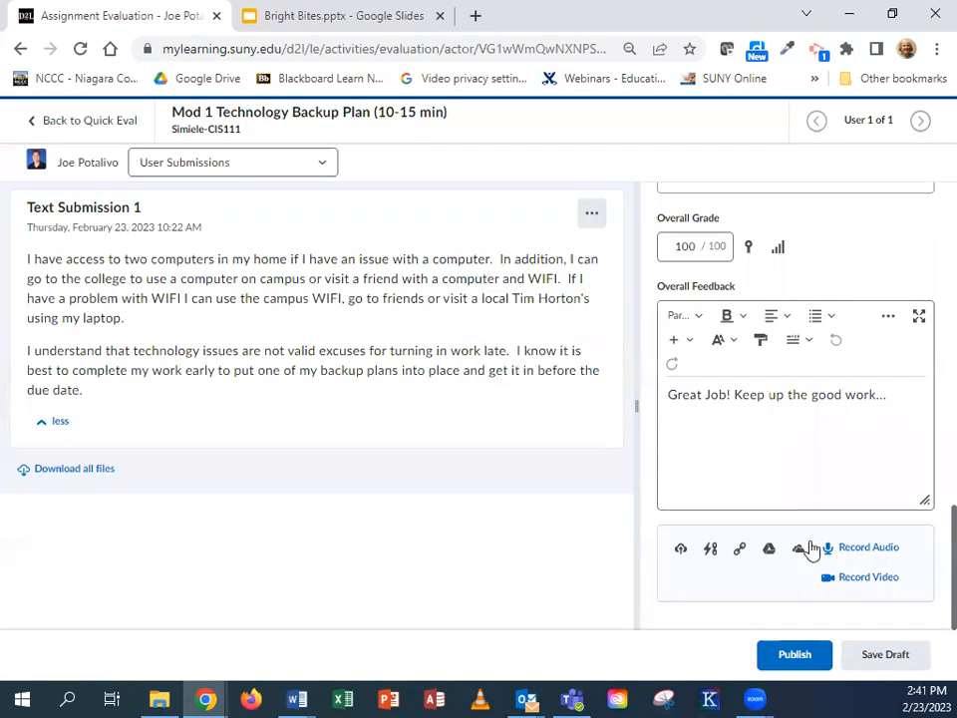
Step: Save the Technology Backup Plan evaluation as a draft and return to the Quick Eval submissions list
{"action": "left_click", "coordinate": [891, 655]}
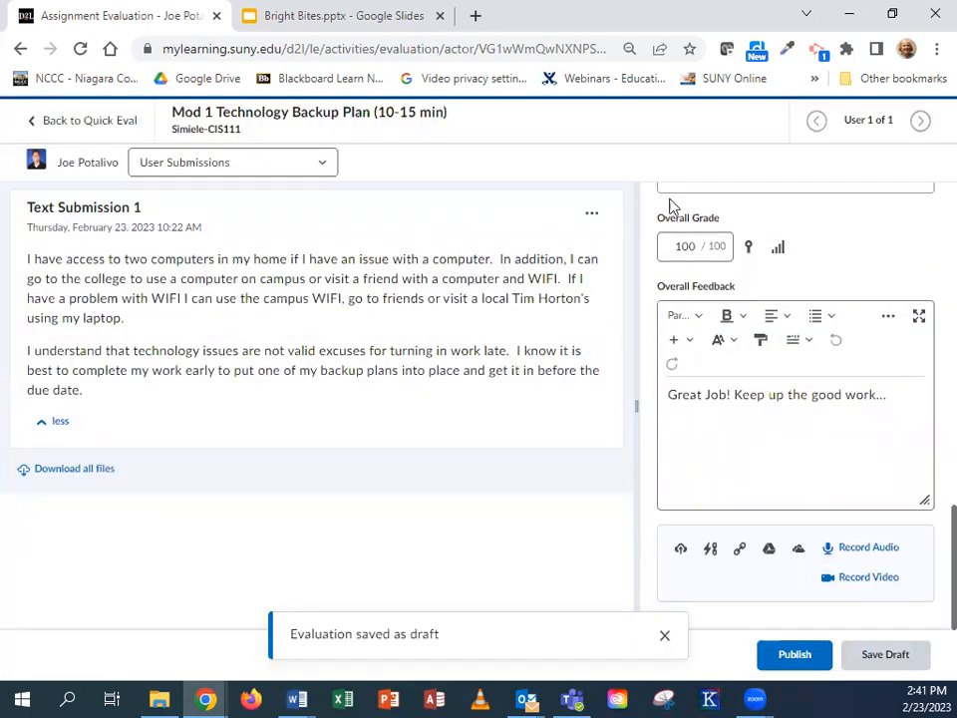
{"action": "left_click", "coordinate": [70, 122]}
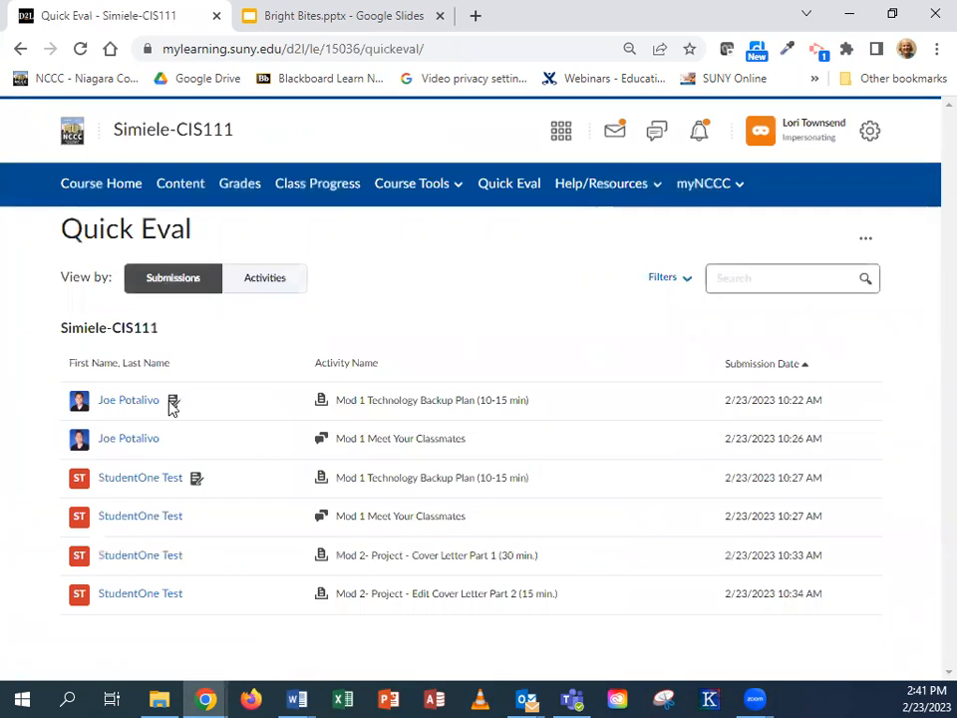
{"action": "mouse_move", "coordinate": [172, 401]}
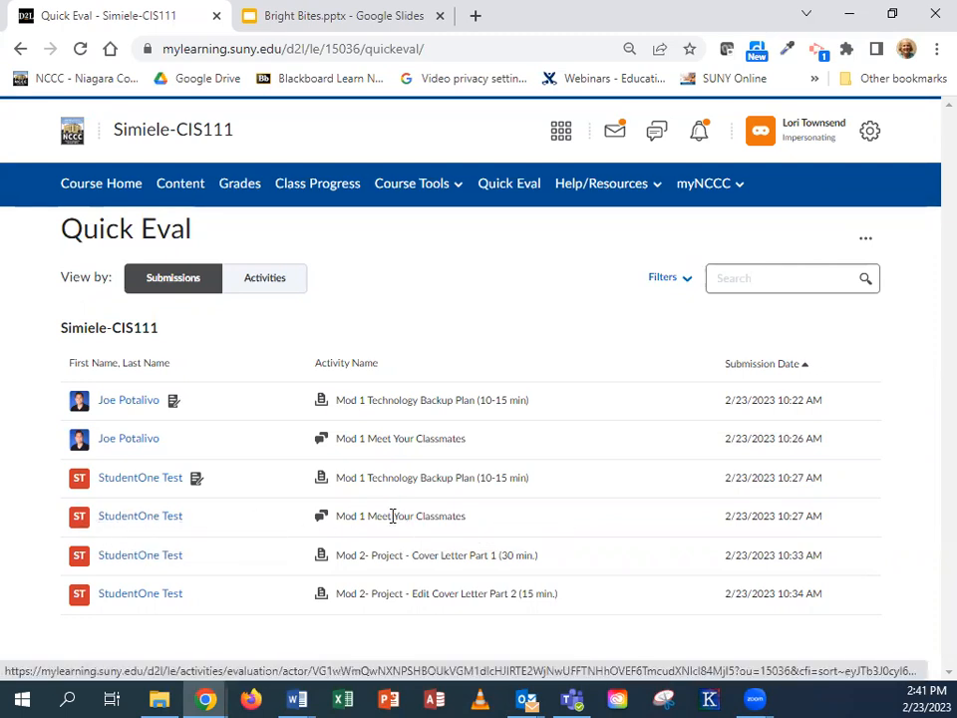
Step: Open the test student's Mod 1 Meet Your Classmates discussion and rate "First Post - Addresses the Question" as Needs Improvement in the Discussion Rubric
{"action": "left_click", "coordinate": [162, 524]}
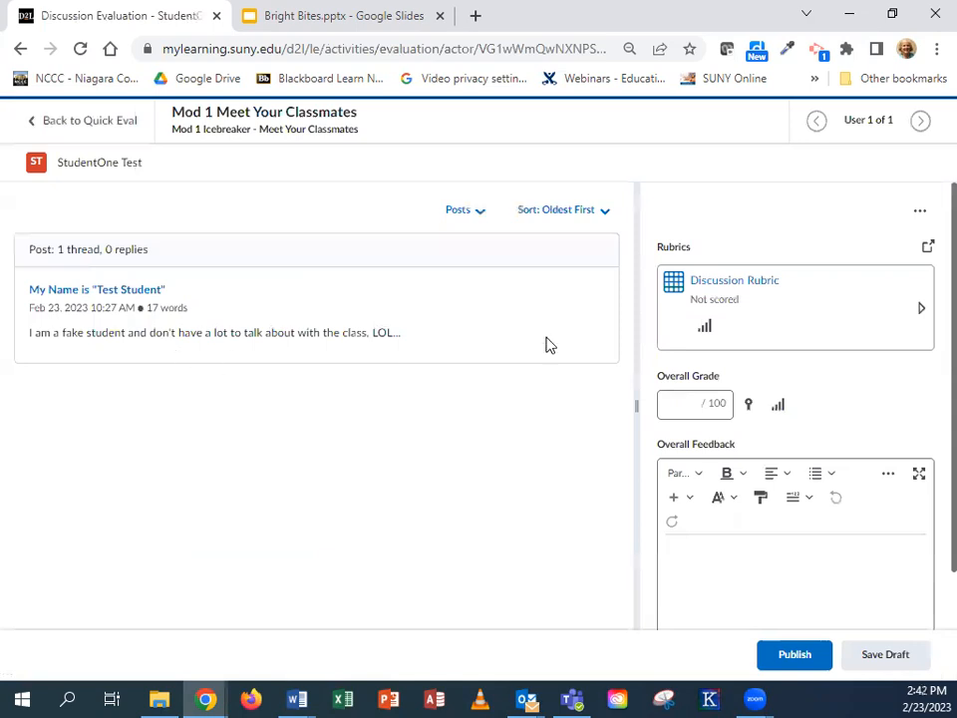
{"action": "left_click", "coordinate": [768, 287]}
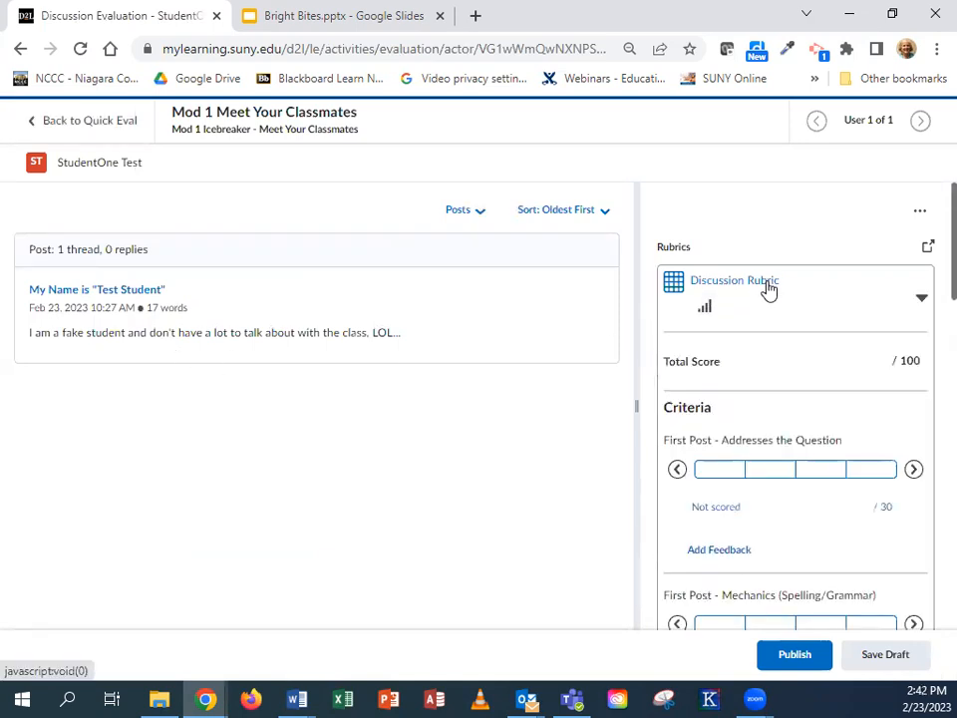
{"action": "left_click", "coordinate": [818, 473]}
{"action": "left_click", "coordinate": [817, 473]}
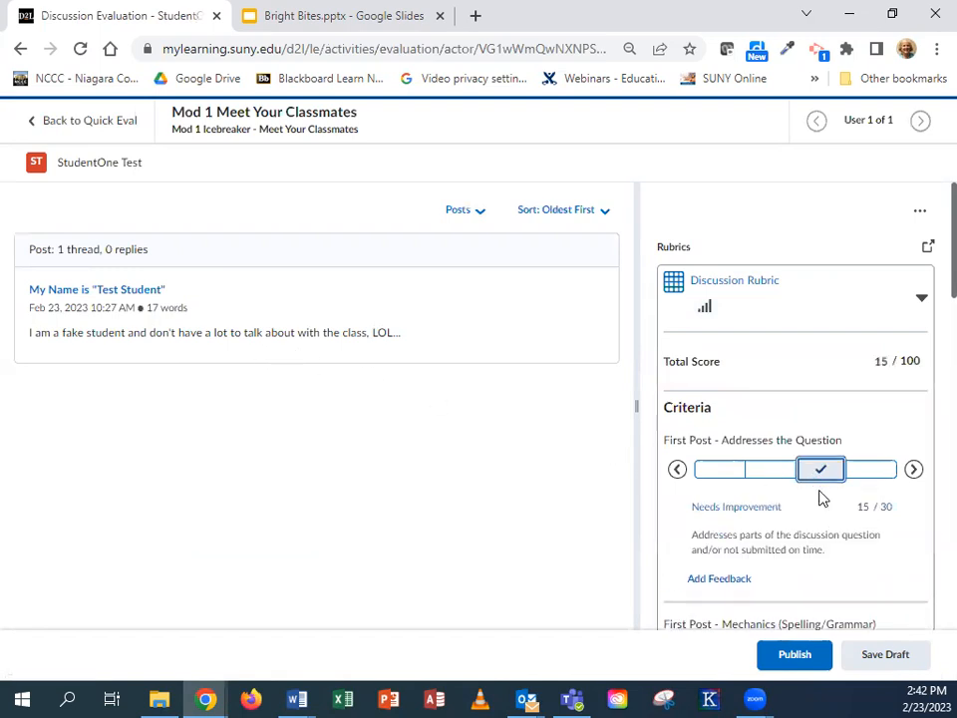
Step: Rate the "First Post - Mechanics (Spelling/Grammar)" criterion as Fair, 15 out of 20 points
{"action": "scroll", "coordinate": [819, 491], "scroll_direction": "down", "scroll_amount": 1}
{"action": "scroll", "coordinate": [821, 496], "scroll_direction": "down", "scroll_amount": 1}
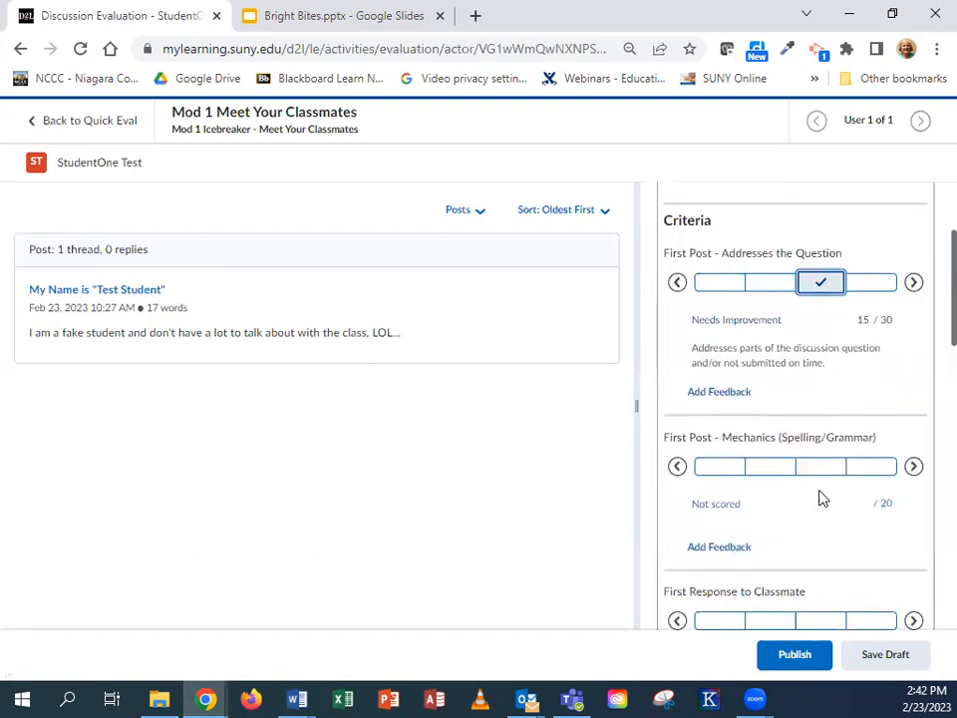
{"action": "left_click", "coordinate": [725, 476]}
{"action": "scroll", "coordinate": [819, 489], "scroll_direction": "down", "scroll_amount": 1}
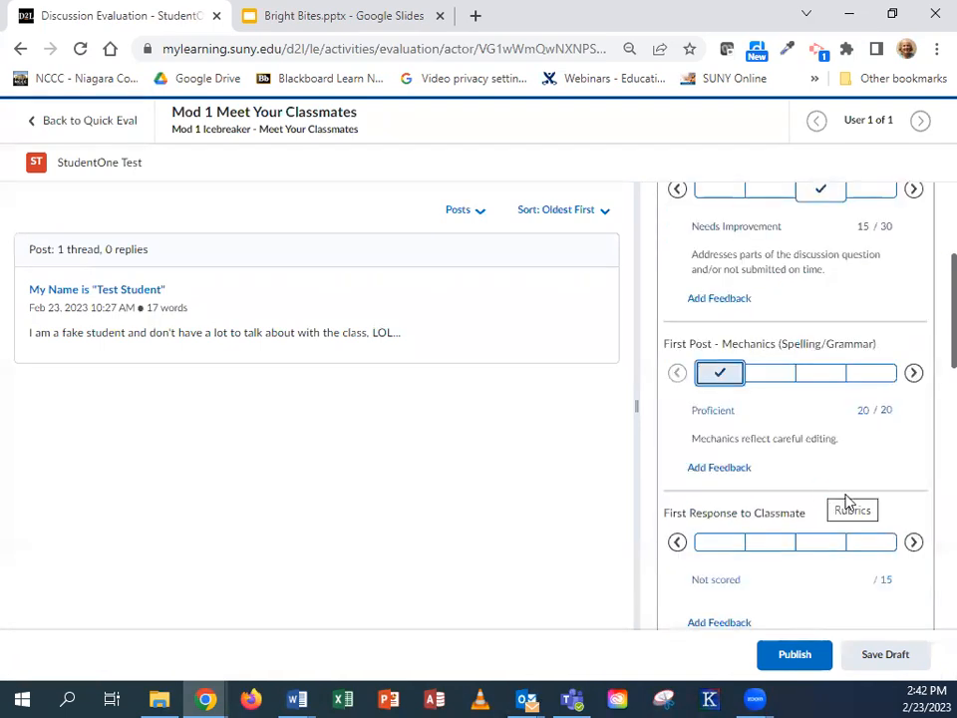
{"action": "mouse_move", "coordinate": [794, 379]}
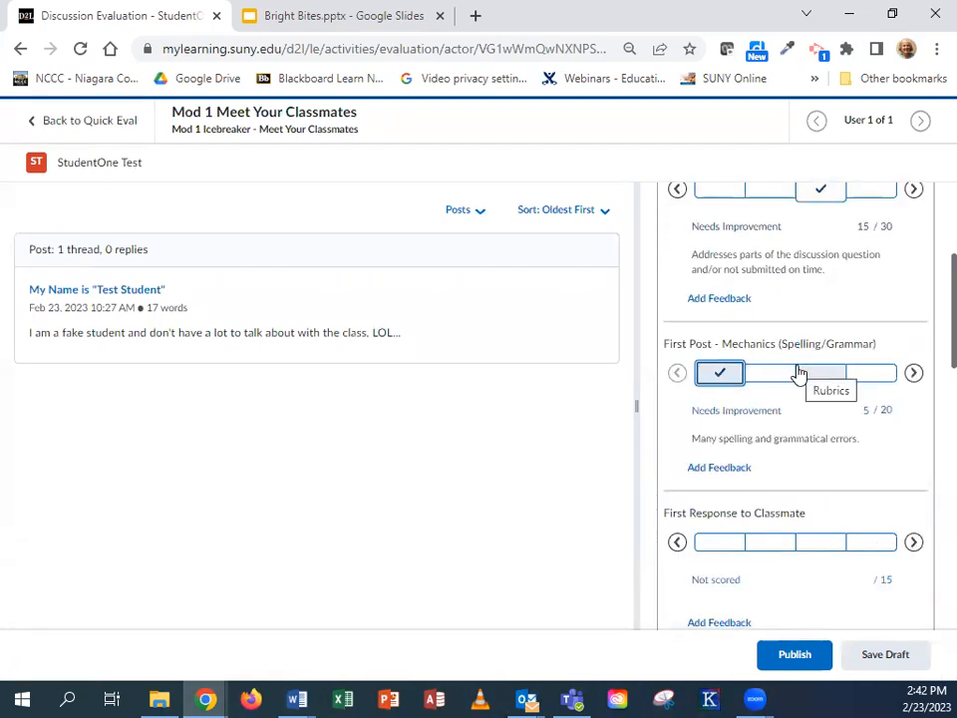
{"action": "left_click", "coordinate": [774, 376]}
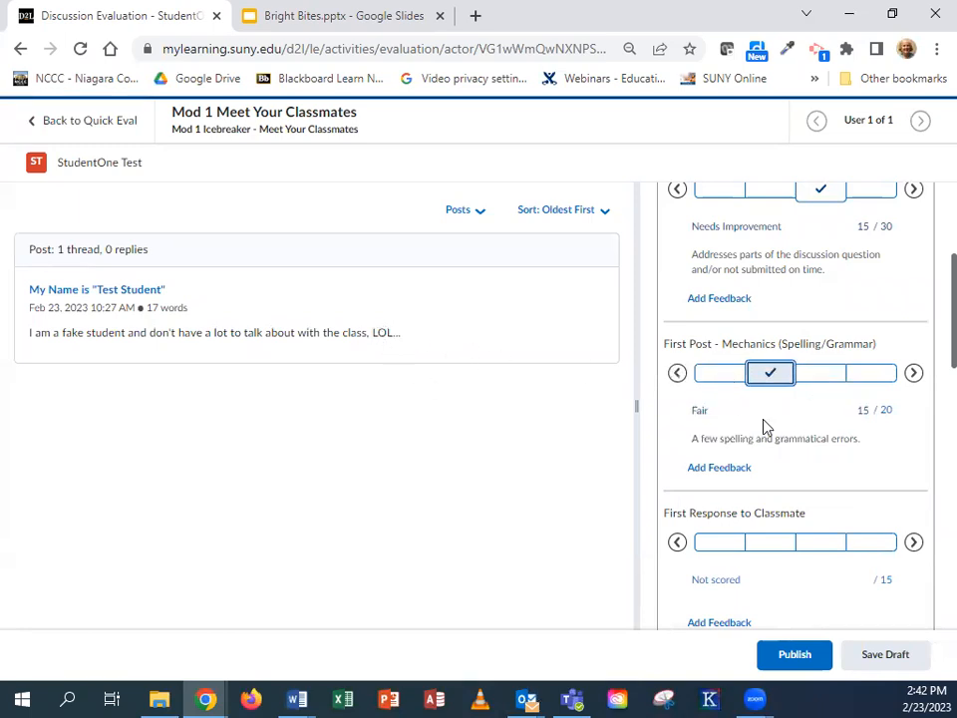
Step: Rate the first and second responses to classmates and both of their mechanics criteria as Not Completed
{"action": "left_click", "coordinate": [862, 550]}
{"action": "scroll", "coordinate": [864, 550], "scroll_direction": "down", "scroll_amount": 3}
{"action": "left_click", "coordinate": [862, 550]}
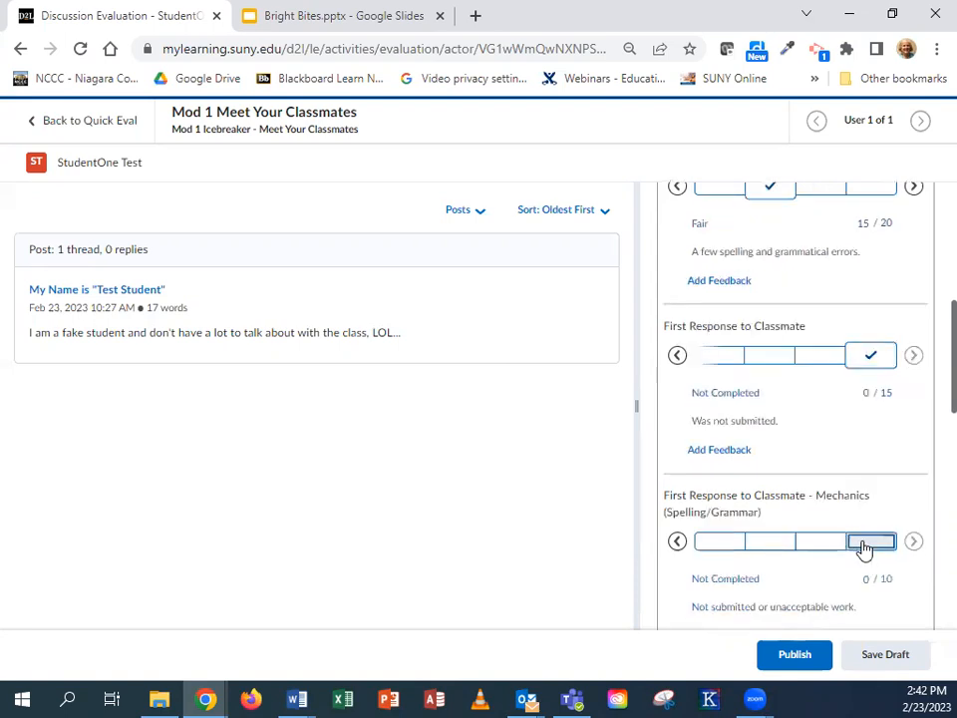
{"action": "scroll", "coordinate": [864, 550], "scroll_direction": "down", "scroll_amount": 1}
{"action": "scroll", "coordinate": [866, 547], "scroll_direction": "down", "scroll_amount": 1}
{"action": "left_click", "coordinate": [867, 523]}
{"action": "scroll", "coordinate": [869, 528], "scroll_direction": "down", "scroll_amount": 1}
{"action": "scroll", "coordinate": [869, 535], "scroll_direction": "down", "scroll_amount": 1}
{"action": "left_click", "coordinate": [869, 530]}
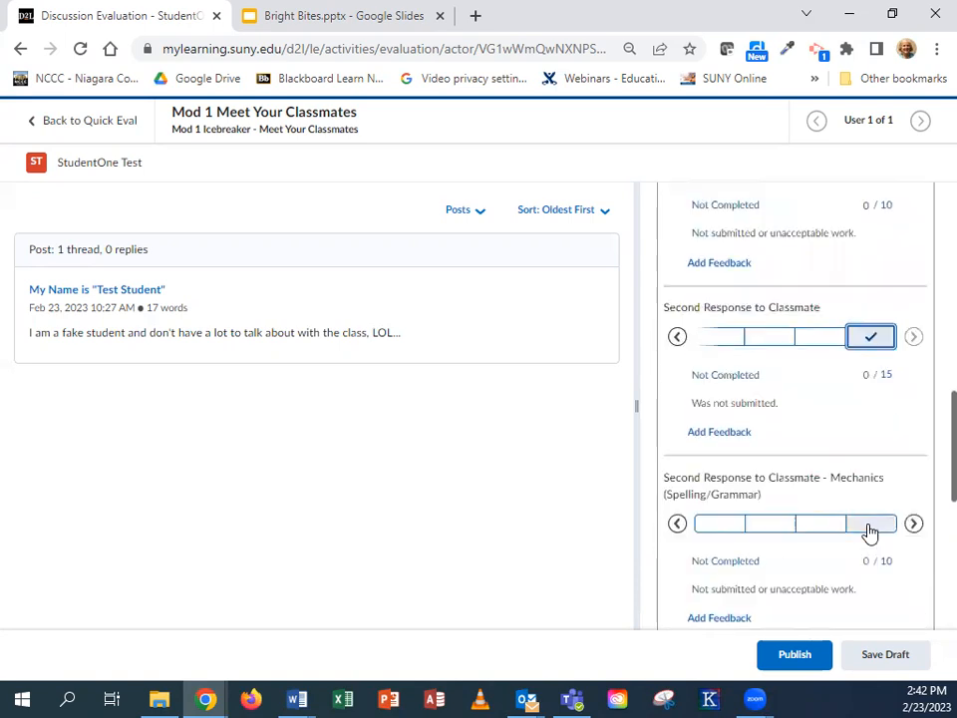
Step: Enter the overall feedback "Needs more info in first post.." and "Missing two replies...", publish the evaluation, and return to Quick Eval
{"action": "scroll", "coordinate": [869, 534], "scroll_direction": "down", "scroll_amount": 1}
{"action": "scroll", "coordinate": [869, 533], "scroll_direction": "down", "scroll_amount": 4}
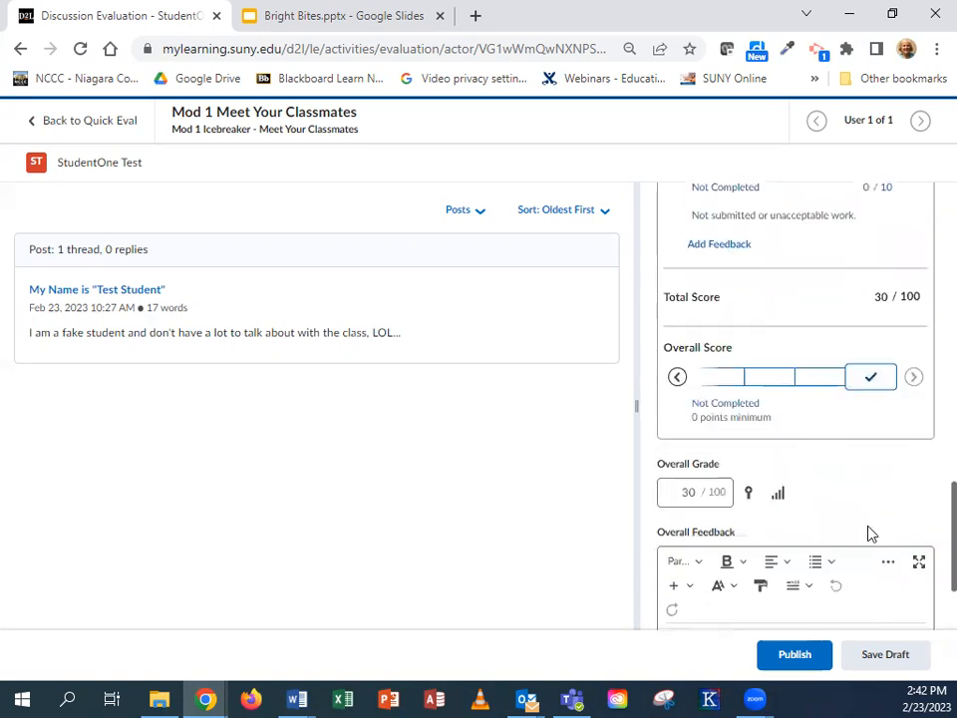
{"action": "left_click", "coordinate": [806, 561]}
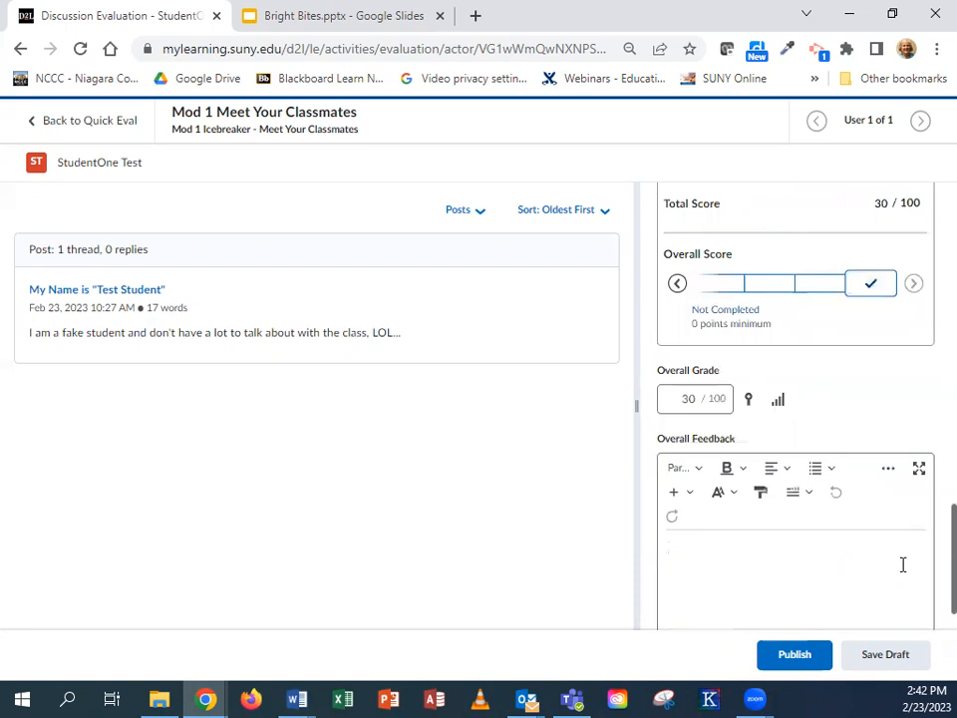
{"action": "type", "text": "Needs "}
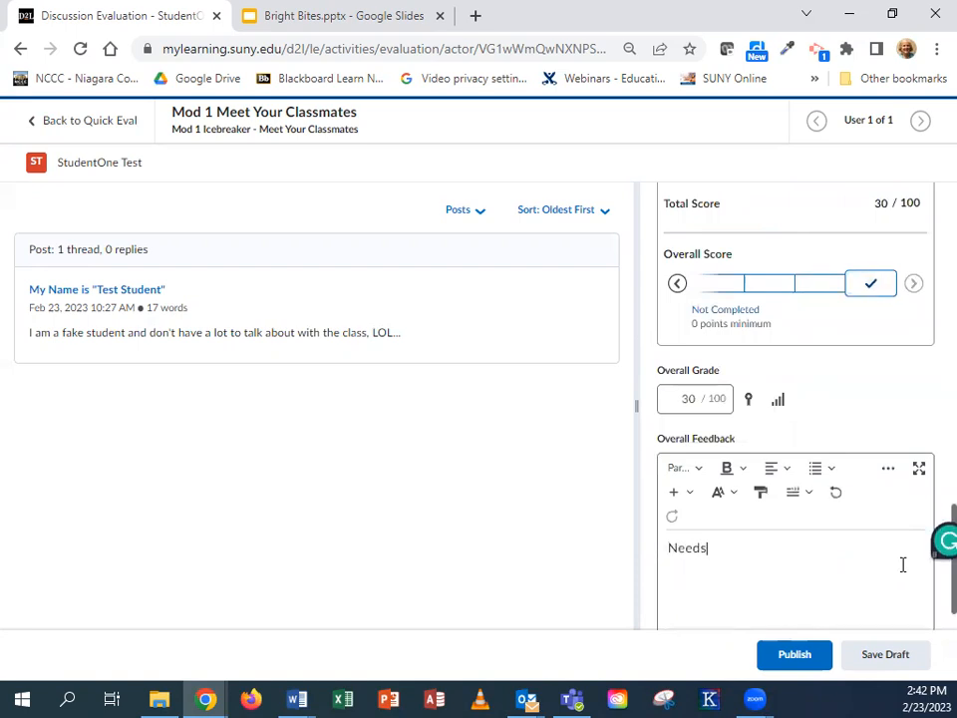
{"action": "type", "text": "more info in first post."}
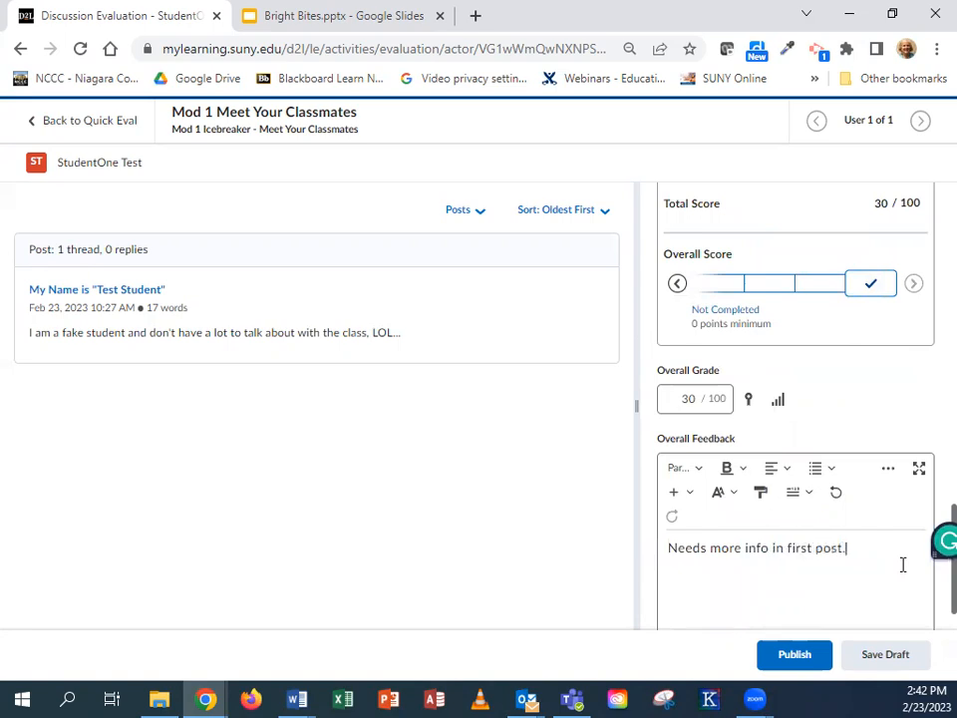
{"action": "type", "text": "Missing two replies..."}
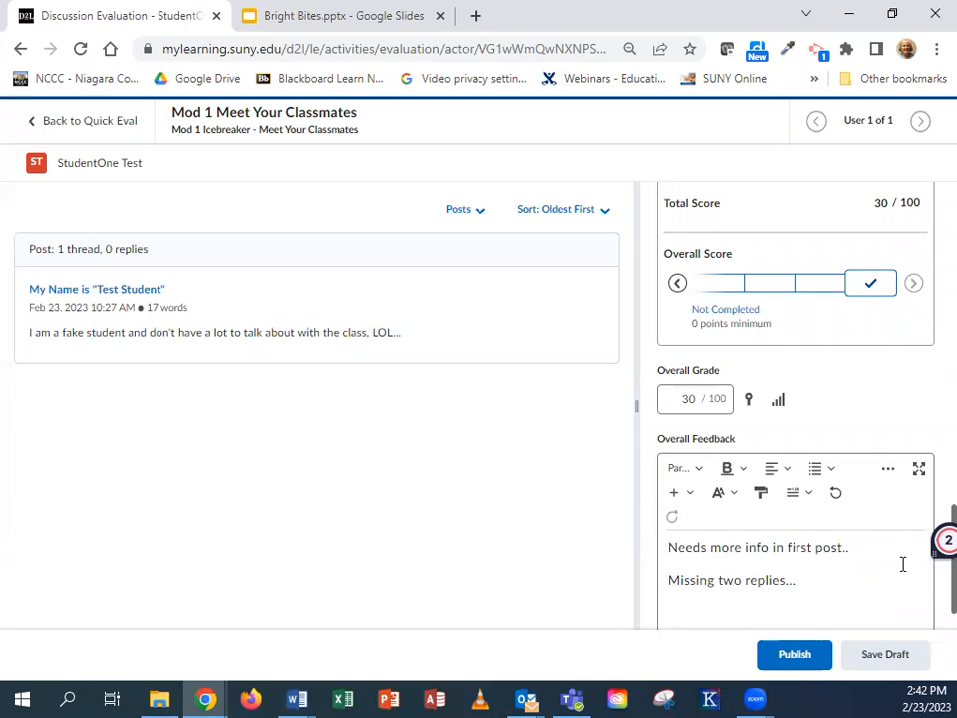
{"action": "left_click", "coordinate": [797, 658]}
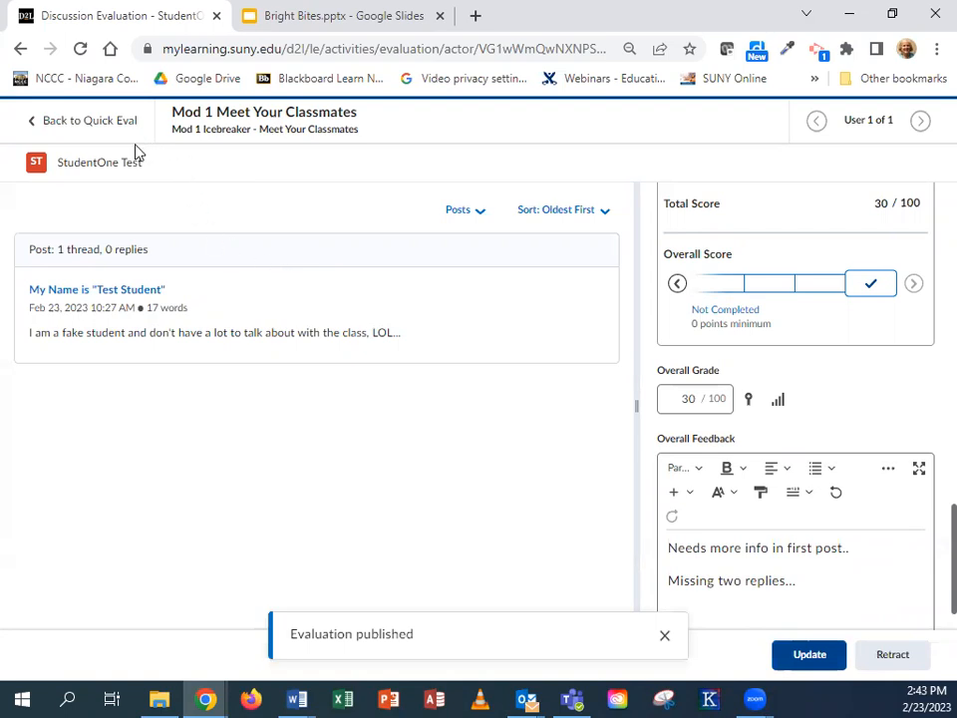
{"action": "left_click", "coordinate": [90, 127]}
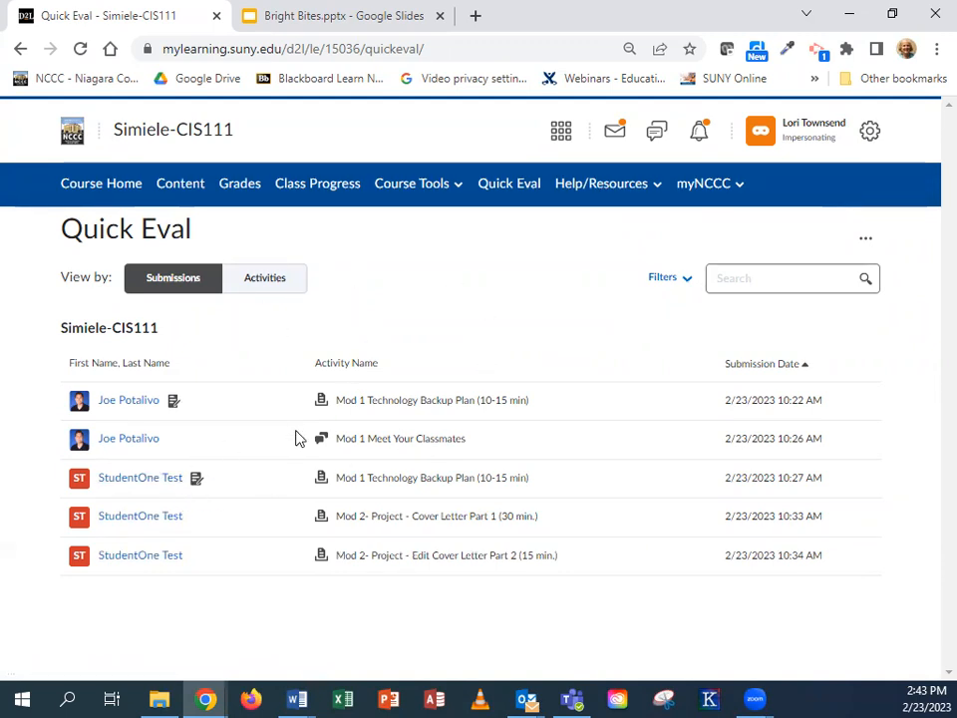
Step: View Quick Eval by activities and publish all evaluations for the Mod 1 Technology Backup Plan assignment
{"action": "left_click", "coordinate": [278, 285]}
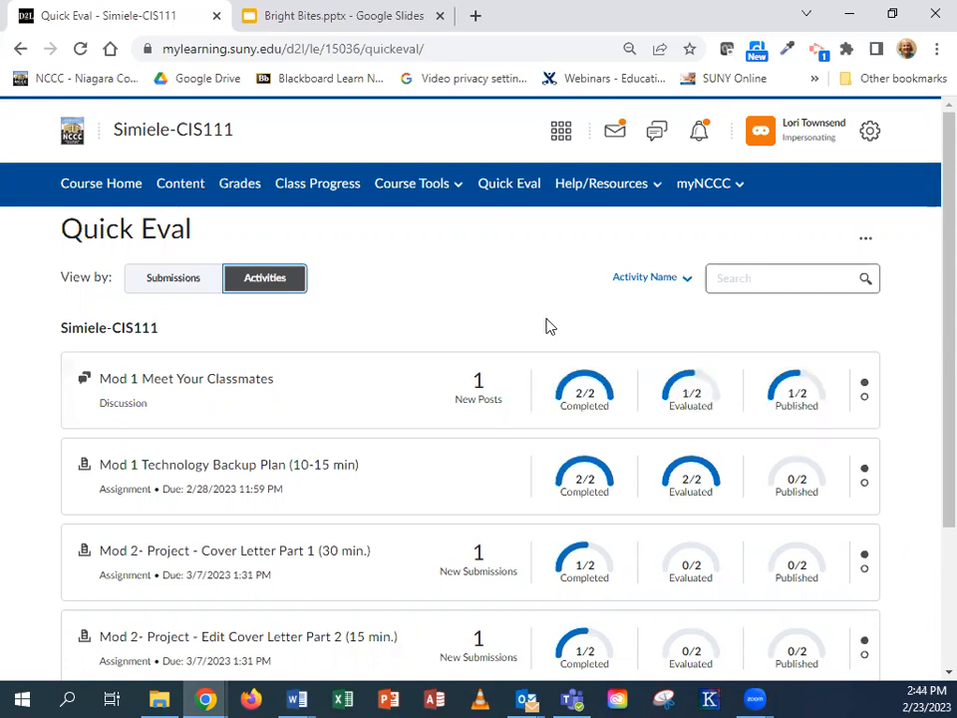
{"action": "scroll", "coordinate": [533, 325], "scroll_direction": "down", "scroll_amount": 2}
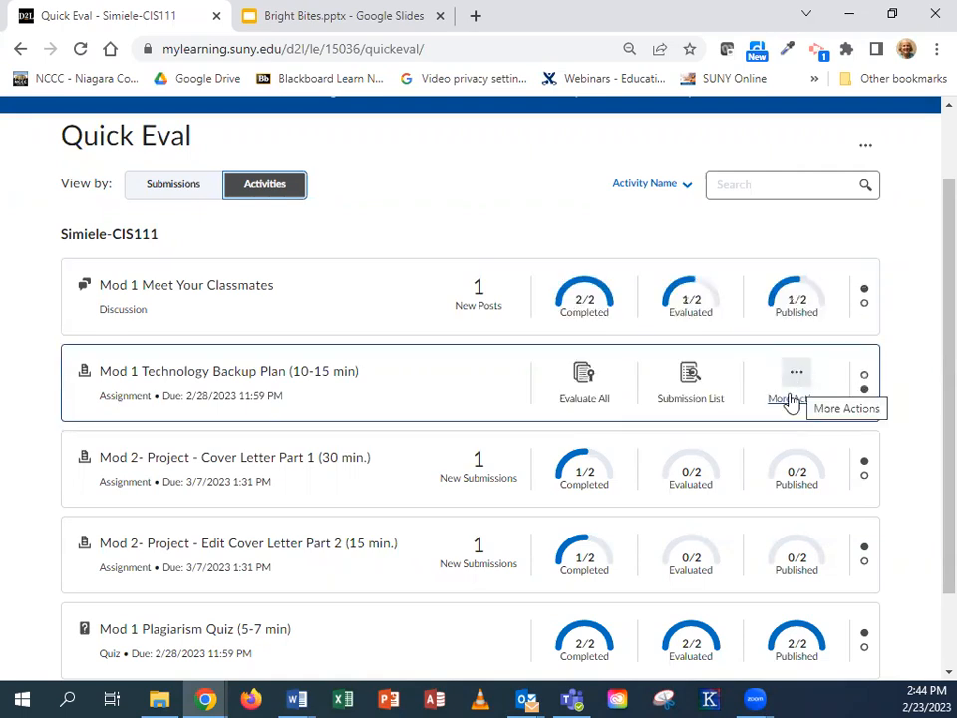
{"action": "left_click", "coordinate": [791, 401]}
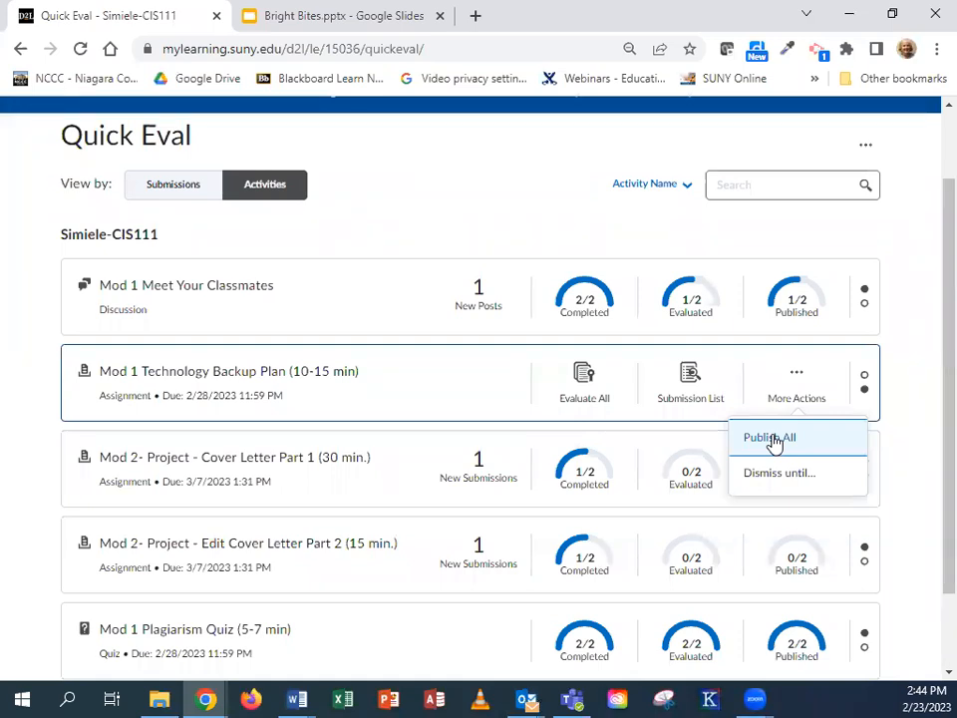
{"action": "left_click", "coordinate": [773, 441]}
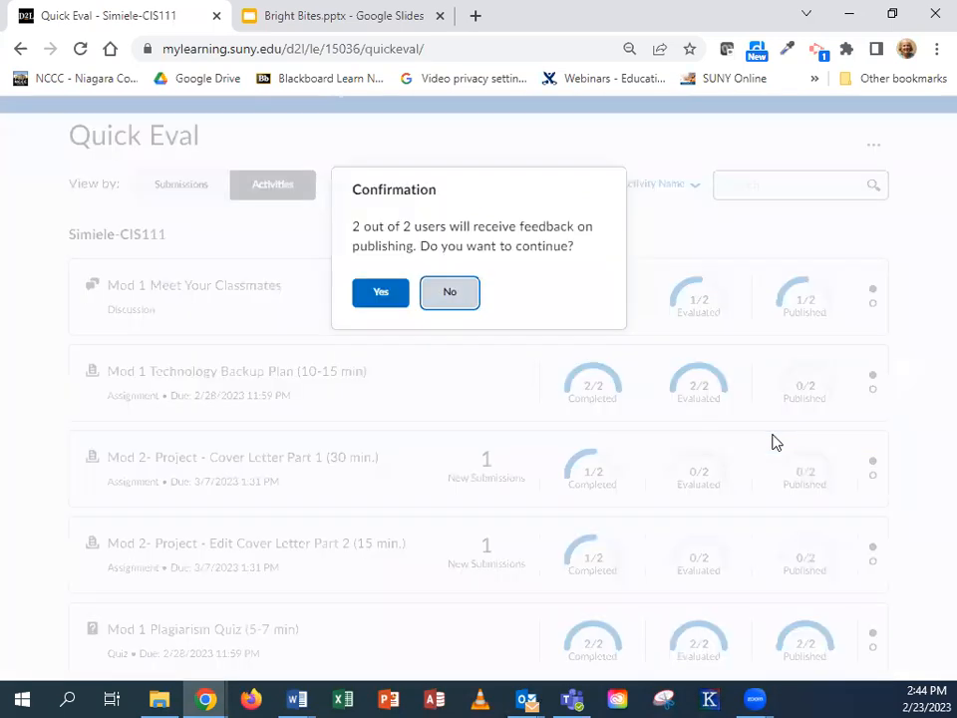
{"action": "left_click", "coordinate": [379, 296]}
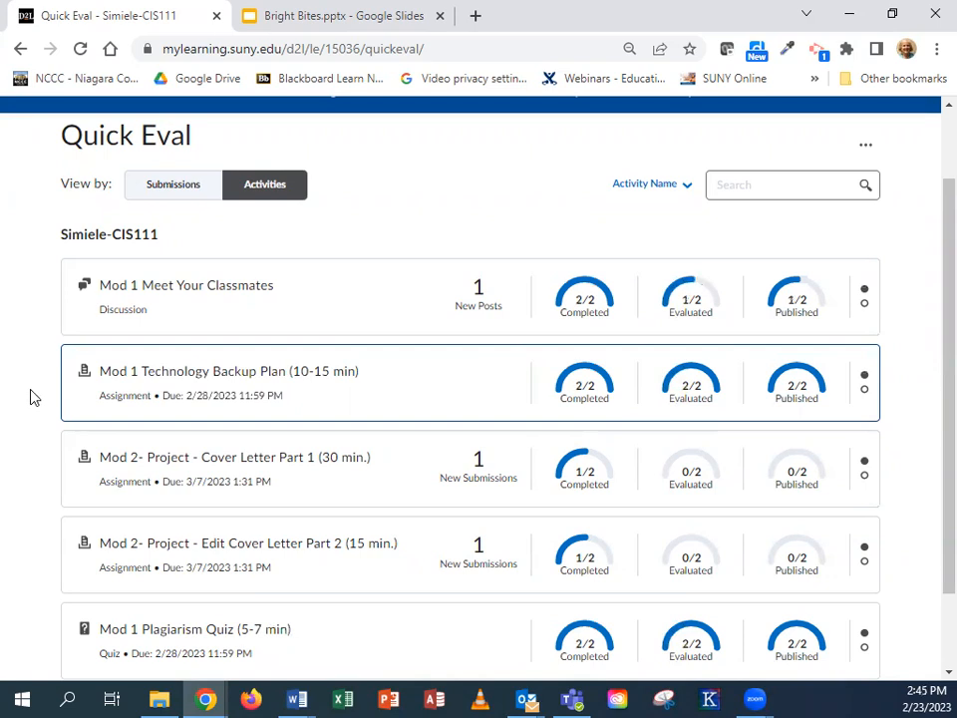
Step: Refresh the submissions list and review each activity's completed, evaluated and published progress in the Activities view
{"action": "left_click", "coordinate": [173, 189]}
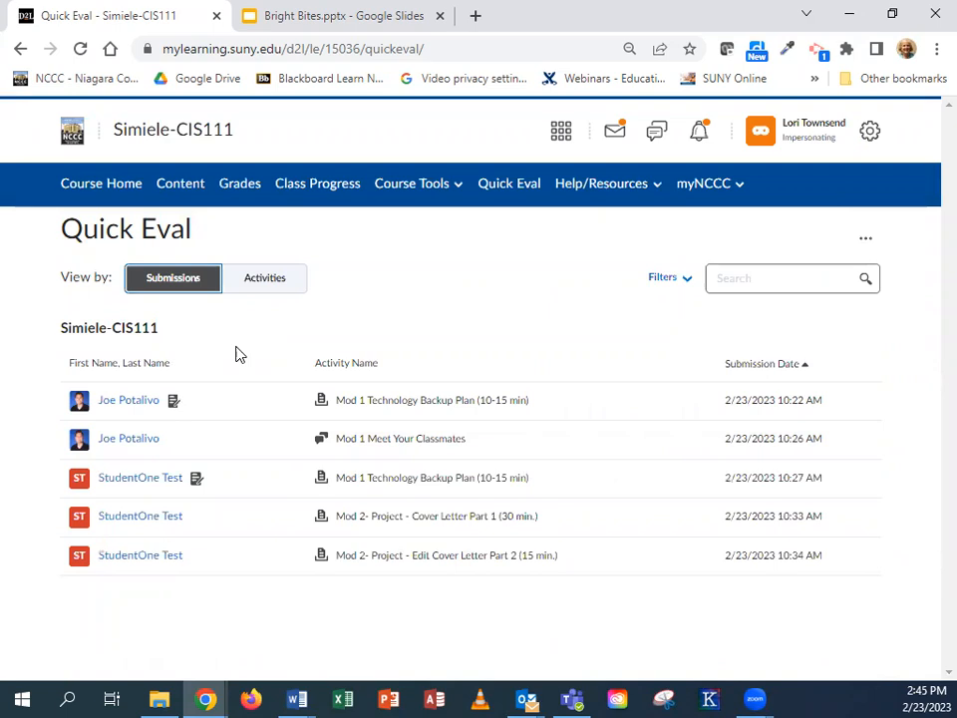
{"action": "mouse_move", "coordinate": [174, 406]}
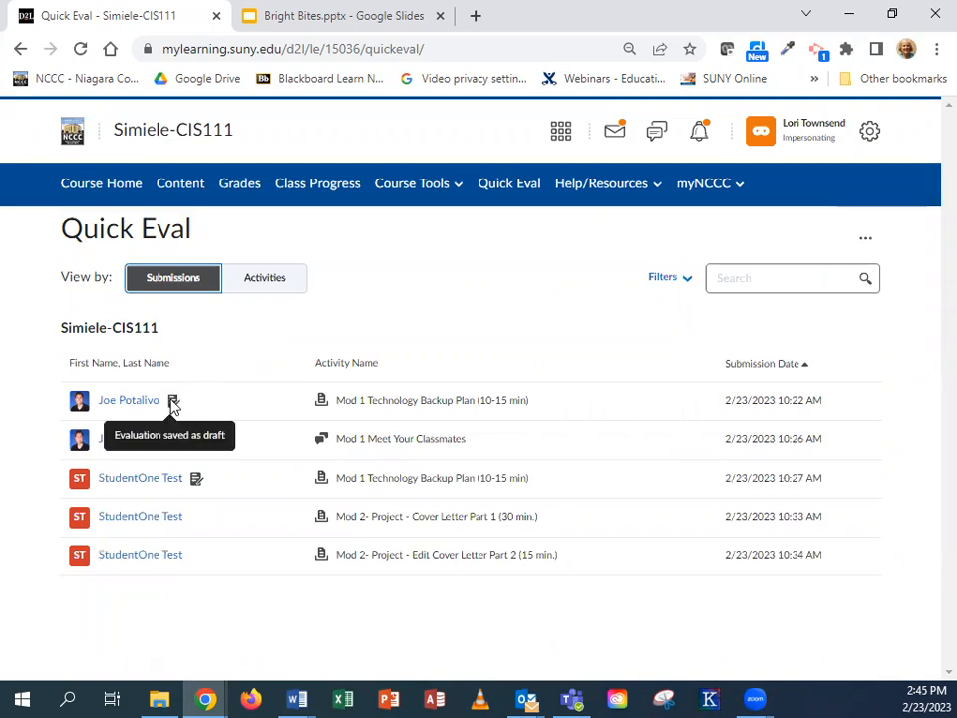
{"action": "left_click", "coordinate": [80, 49]}
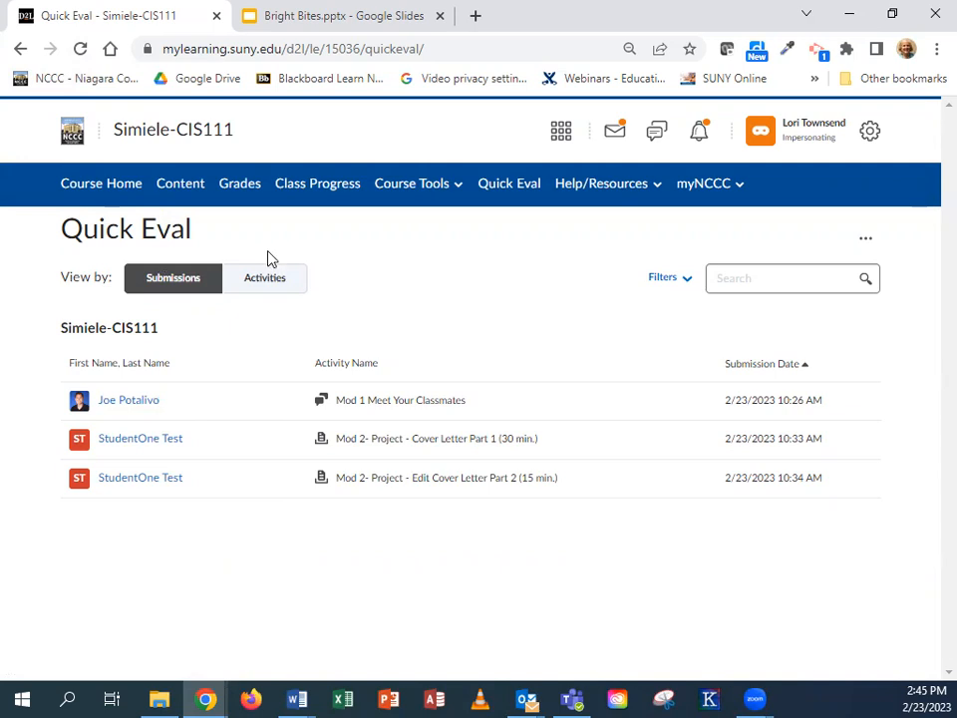
{"action": "left_click", "coordinate": [265, 280]}
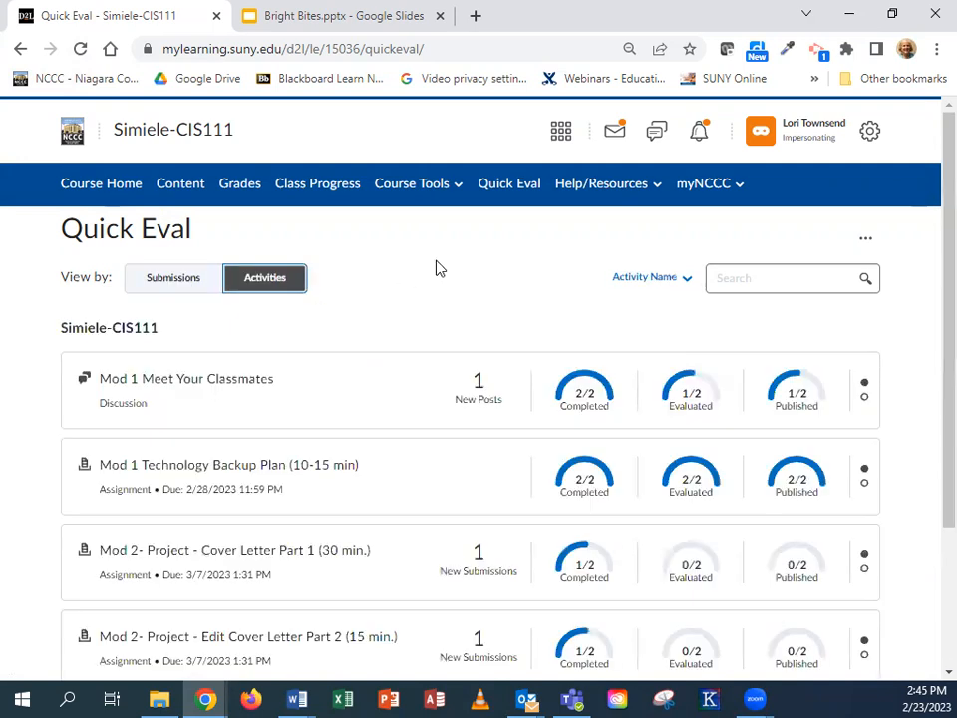
{"action": "scroll", "coordinate": [430, 267], "scroll_direction": "down", "scroll_amount": 2}
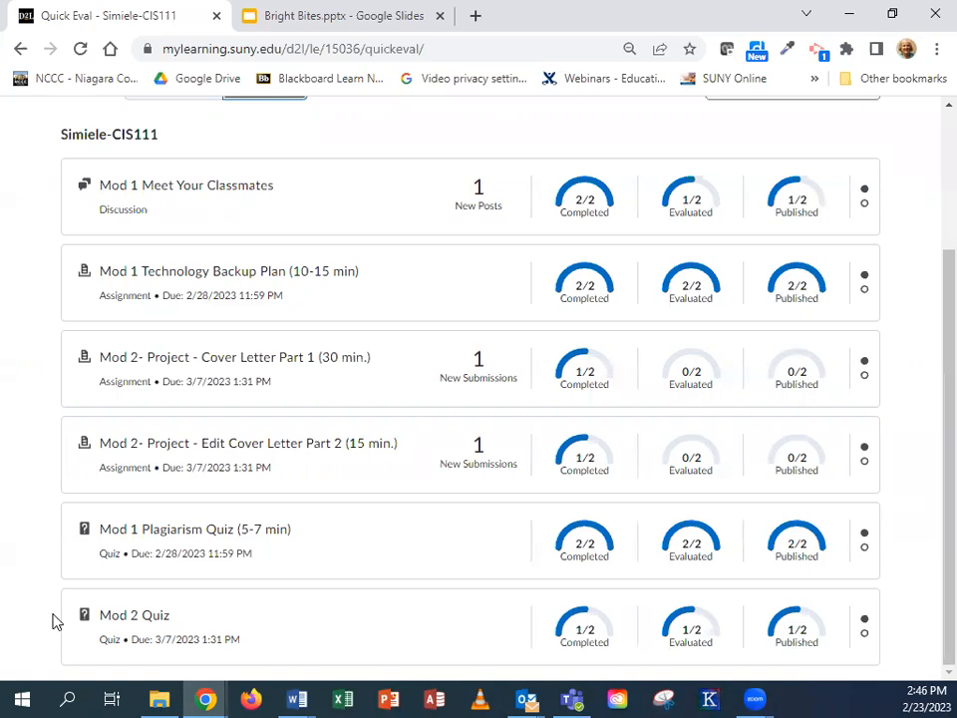
Step: Open all Mod 1 Technology Backup Plan evaluations, review the first student's rubric ratings and the second student's evaluation, and return to Quick Eval
{"action": "mouse_move", "coordinate": [587, 561]}
{"action": "mouse_move", "coordinate": [514, 297]}
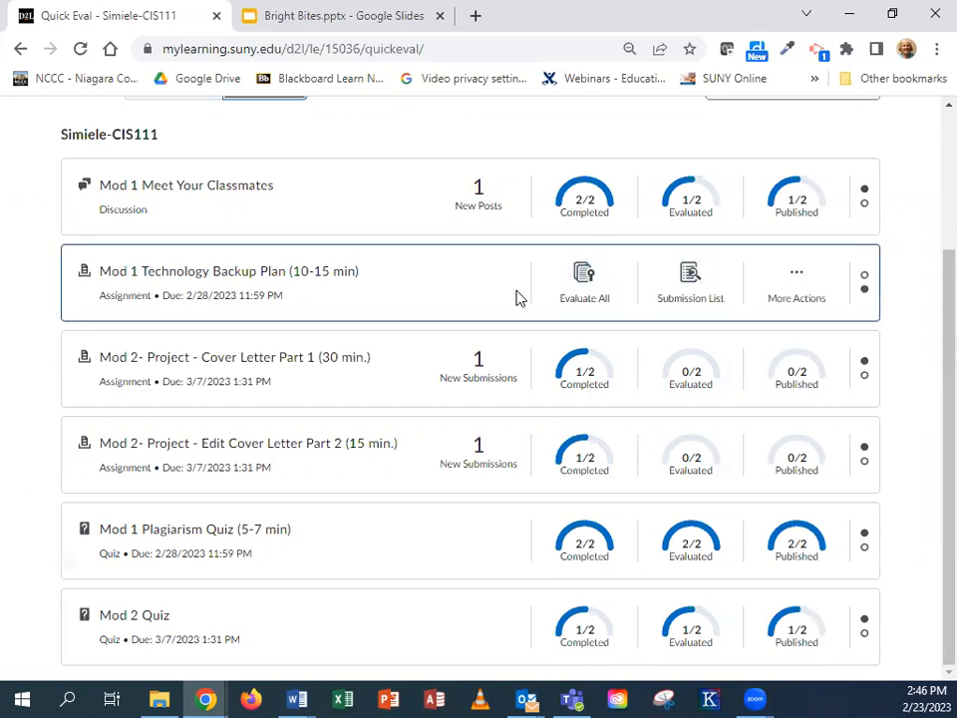
{"action": "left_click", "coordinate": [578, 302]}
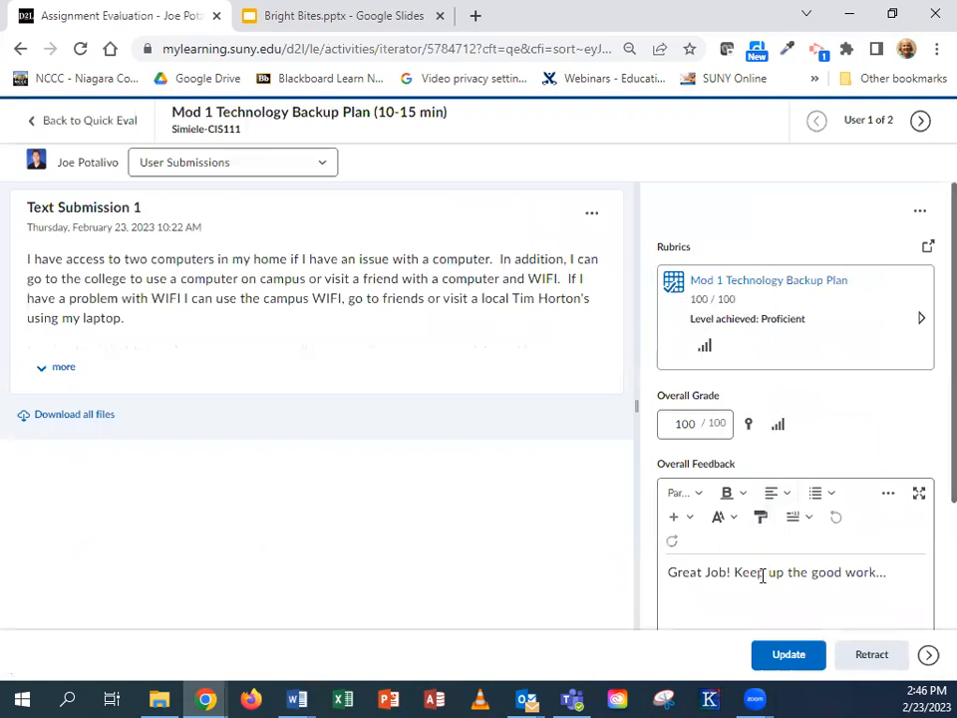
{"action": "left_click", "coordinate": [762, 284]}
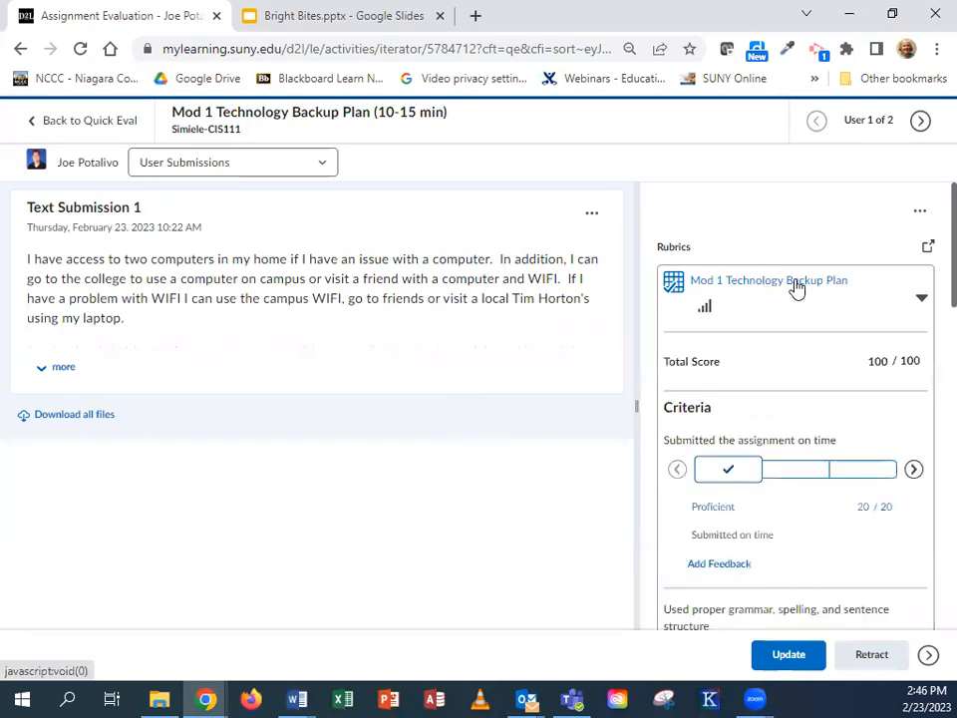
{"action": "scroll", "coordinate": [794, 286], "scroll_direction": "down", "scroll_amount": 4}
{"action": "scroll", "coordinate": [795, 286], "scroll_direction": "down", "scroll_amount": 2}
{"action": "scroll", "coordinate": [794, 286], "scroll_direction": "up", "scroll_amount": 6}
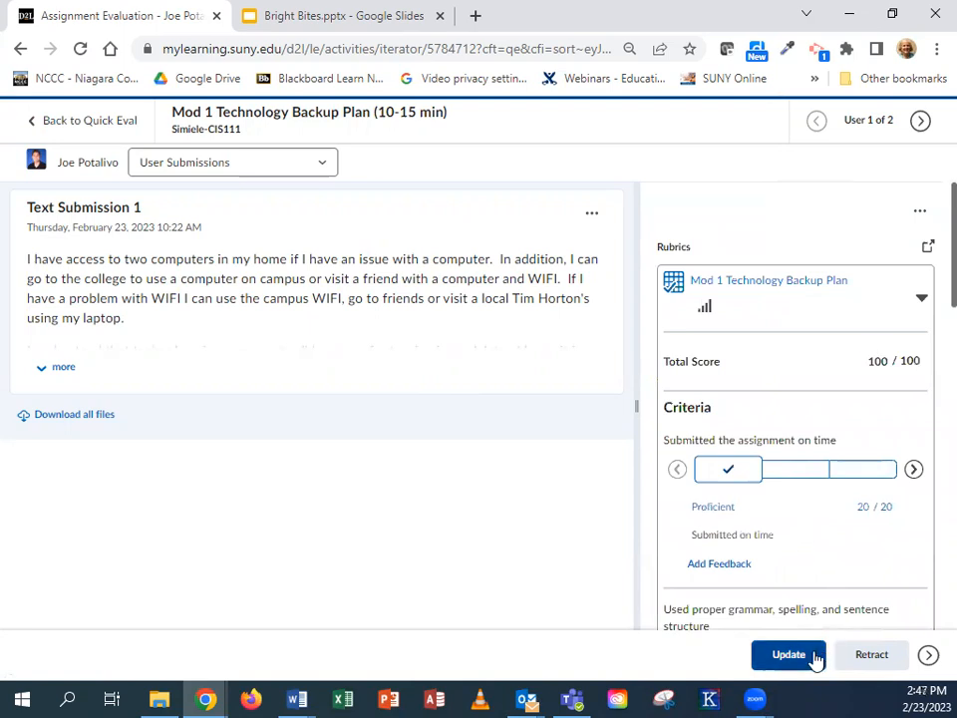
{"action": "left_click", "coordinate": [919, 127]}
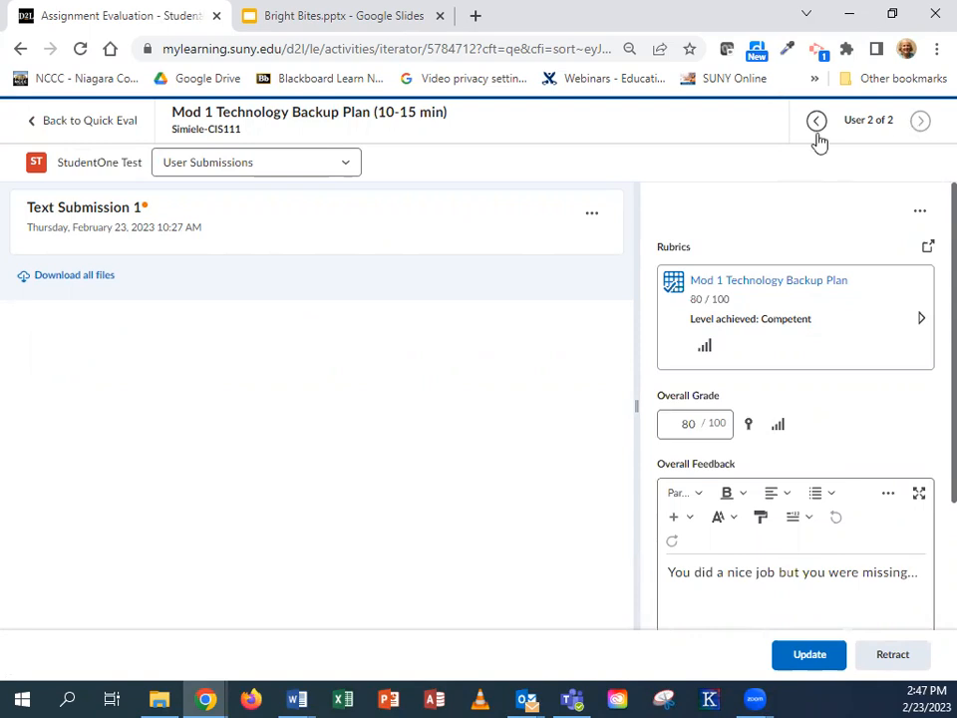
{"action": "left_click", "coordinate": [119, 130]}
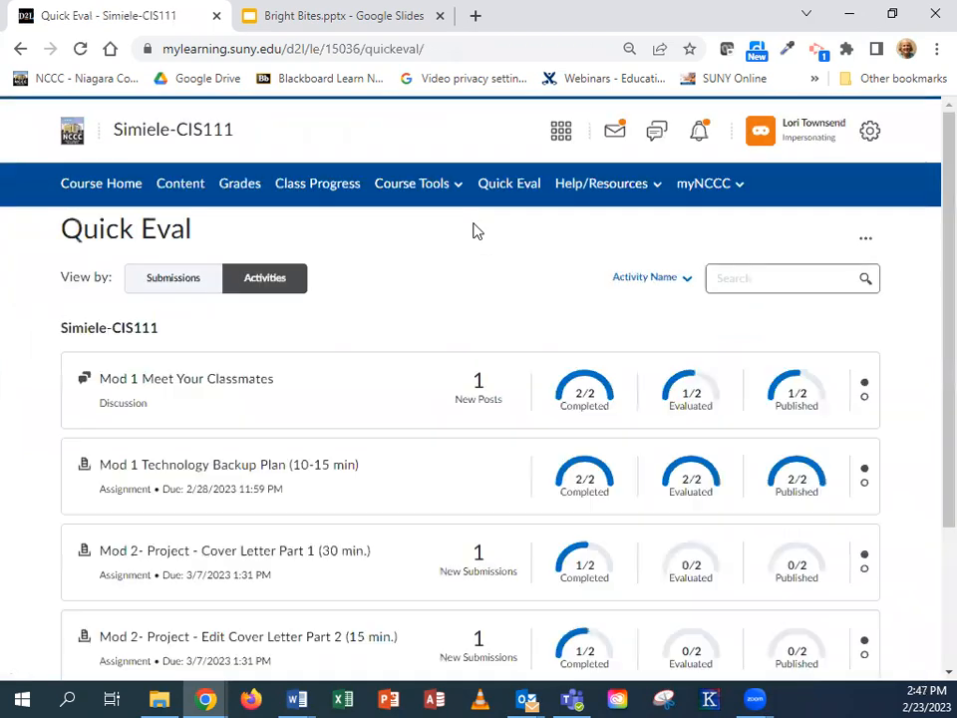
Step: Open the new Mod 2- Project - Cover Letter Part 1 submission and look through its attached Workplace Violence document
{"action": "scroll", "coordinate": [448, 314], "scroll_direction": "down", "scroll_amount": 2}
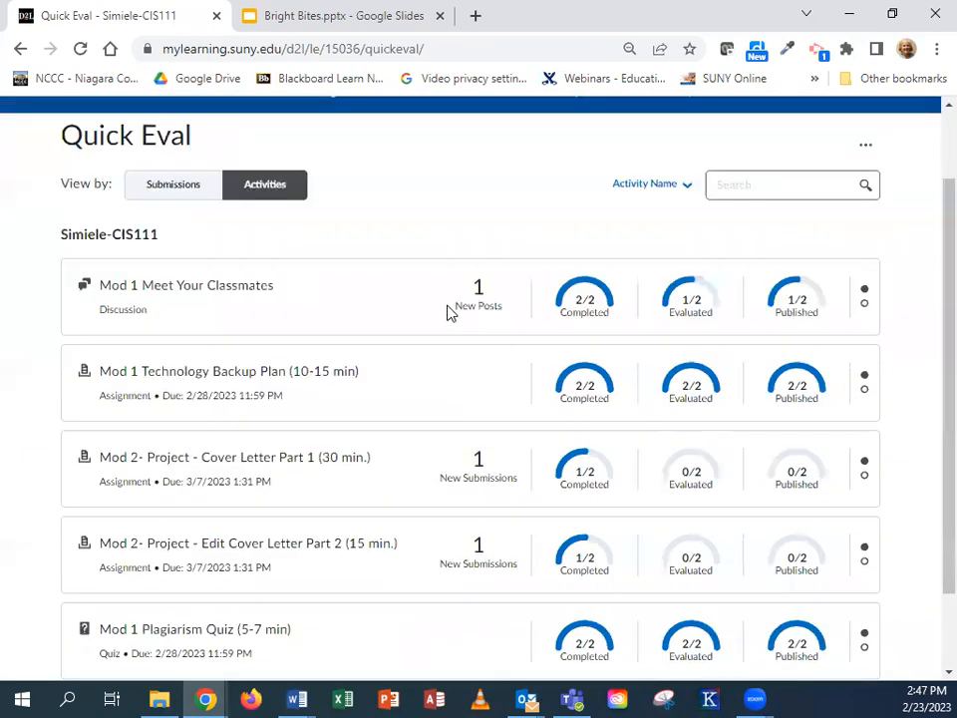
{"action": "scroll", "coordinate": [448, 311], "scroll_direction": "down", "scroll_amount": 2}
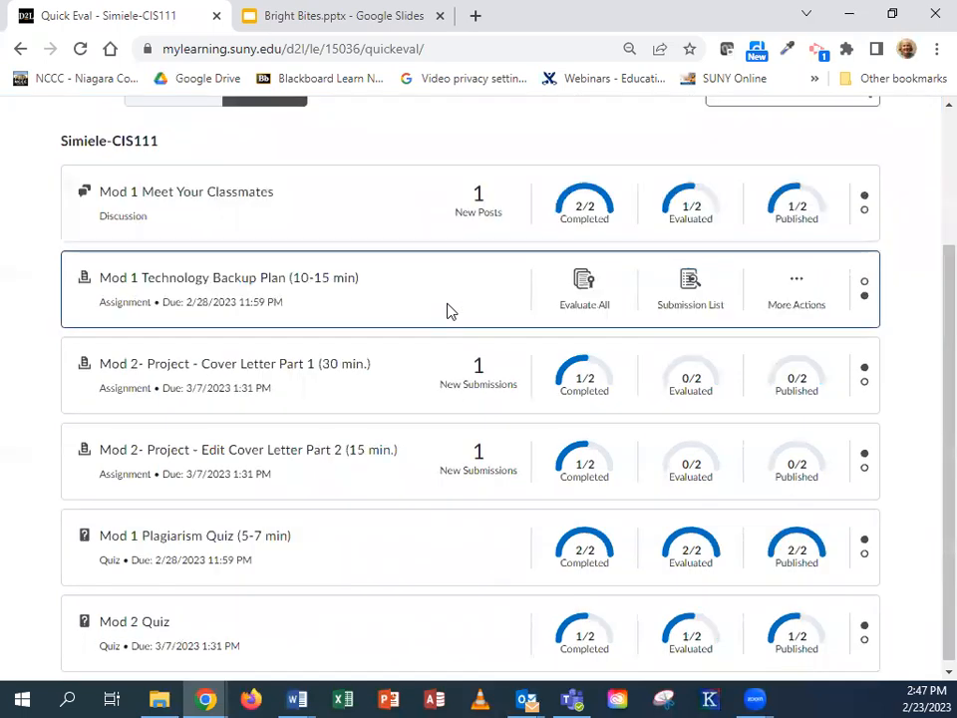
{"action": "scroll", "coordinate": [434, 311], "scroll_direction": "down", "scroll_amount": 1}
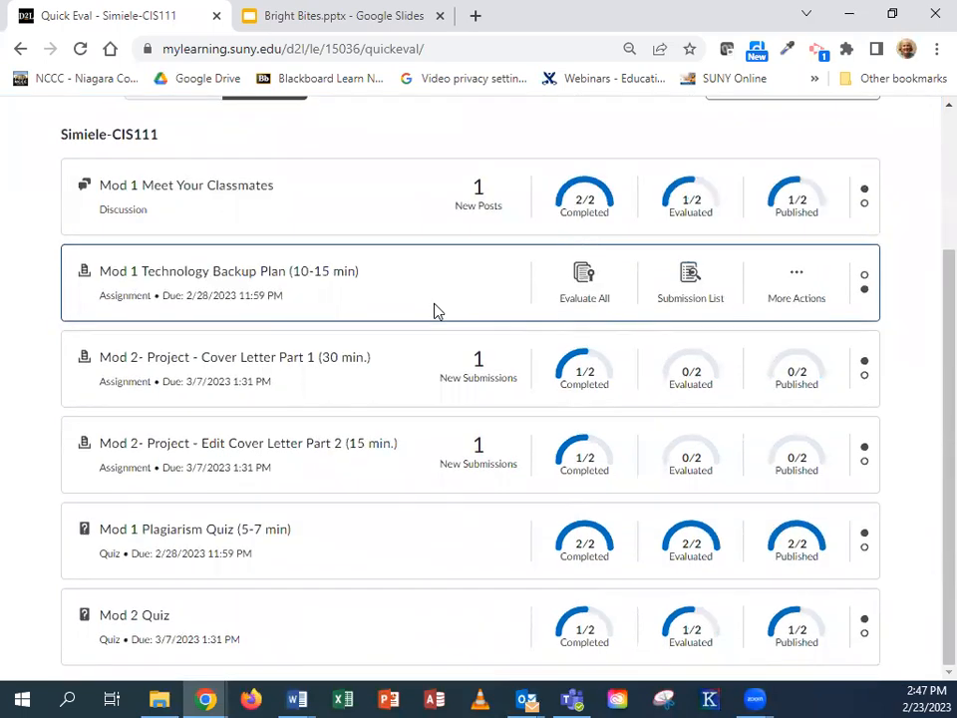
{"action": "left_click", "coordinate": [479, 379]}
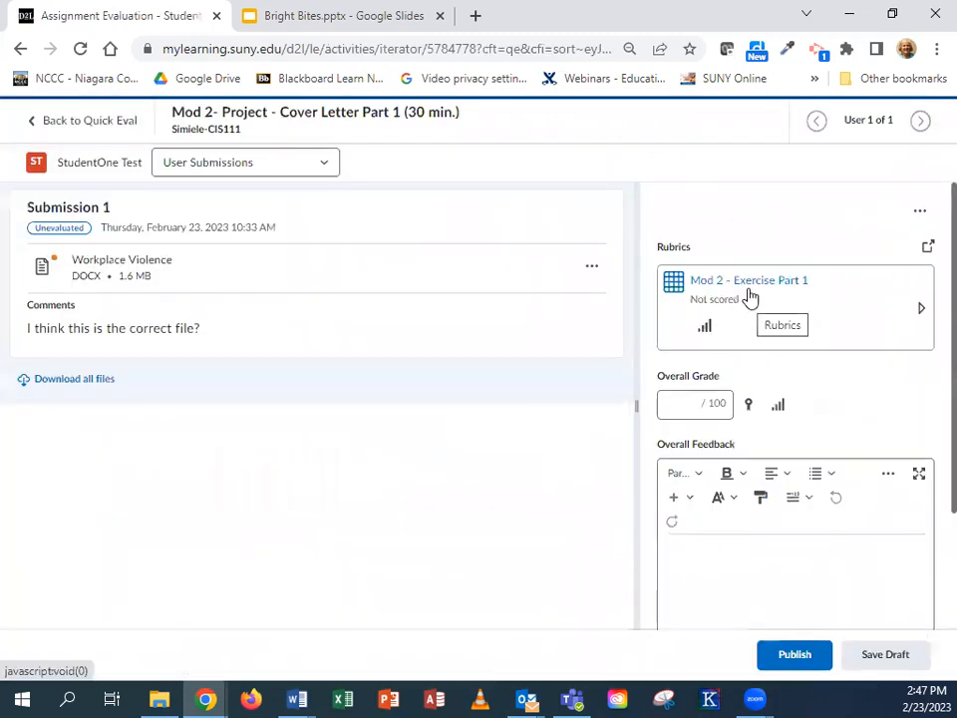
{"action": "left_click", "coordinate": [123, 265]}
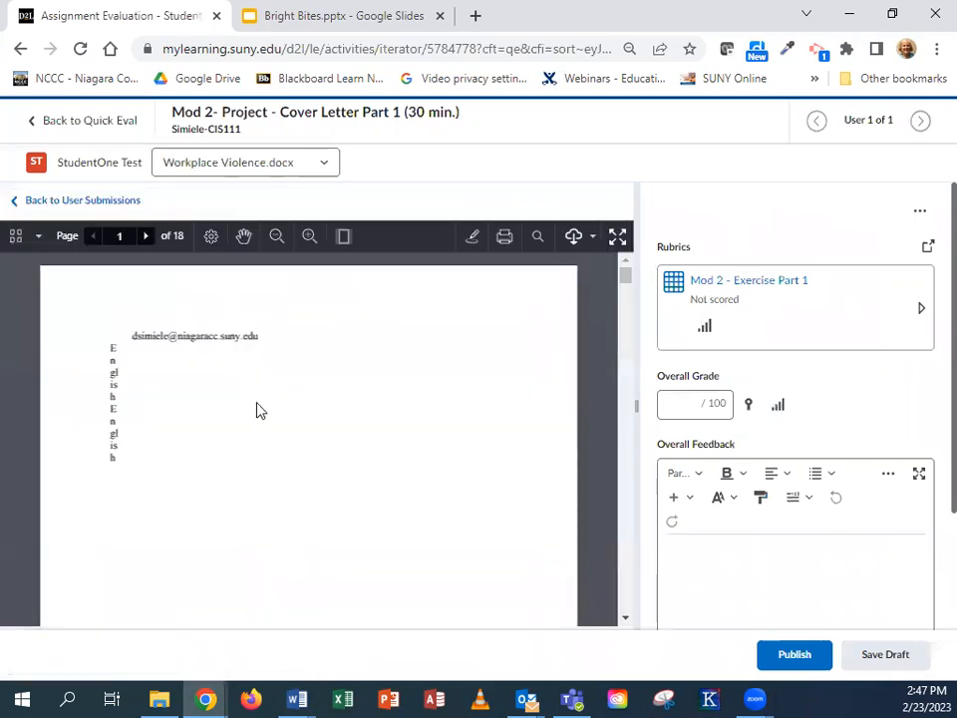
{"action": "scroll", "coordinate": [218, 468], "scroll_direction": "down", "scroll_amount": 10}
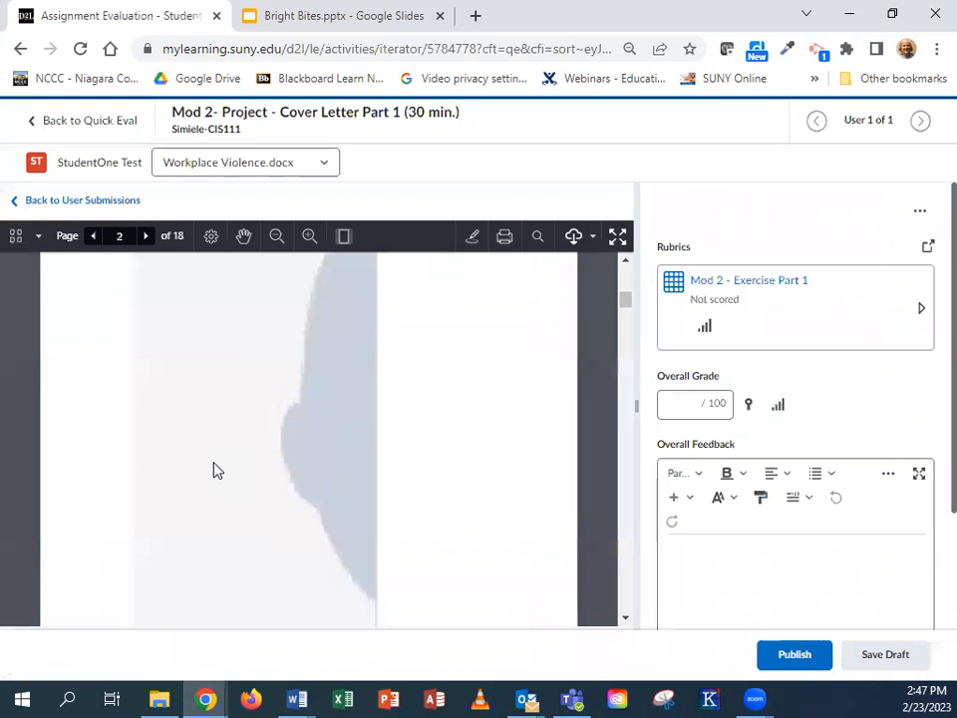
{"action": "scroll", "coordinate": [214, 463], "scroll_direction": "down", "scroll_amount": 8}
{"action": "scroll", "coordinate": [213, 461], "scroll_direction": "up", "scroll_amount": 4}
{"action": "scroll", "coordinate": [209, 463], "scroll_direction": "up", "scroll_amount": 12}
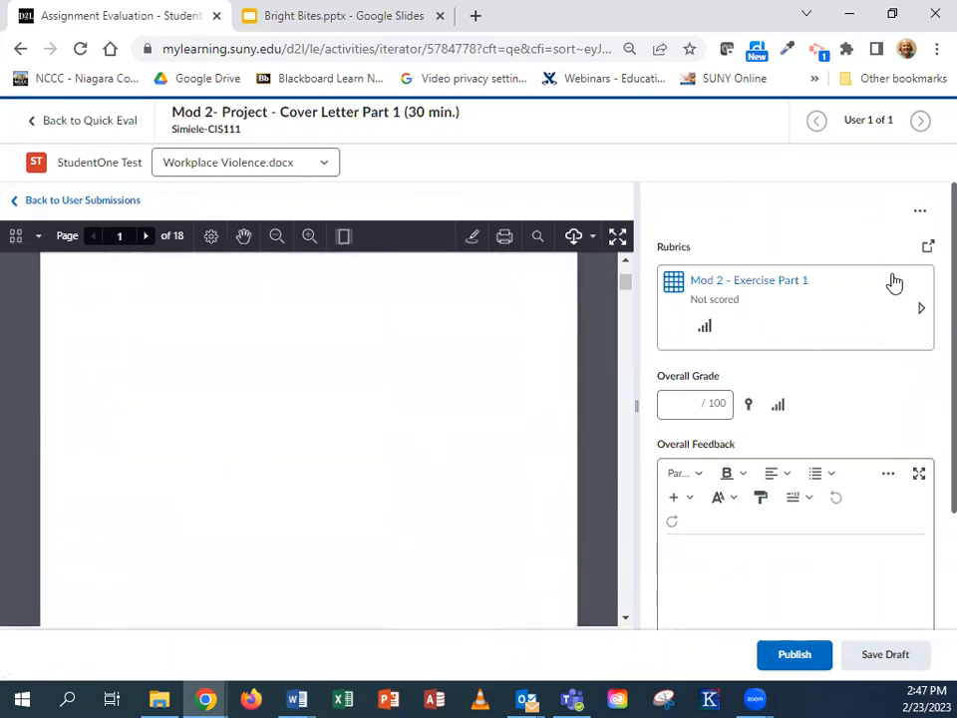
Step: Rate the file name and on-time criteria as Competent, the typed text and spelled-out date as Proficient, and the overall score as Proficient
{"action": "left_click", "coordinate": [753, 286]}
{"action": "left_click", "coordinate": [792, 477]}
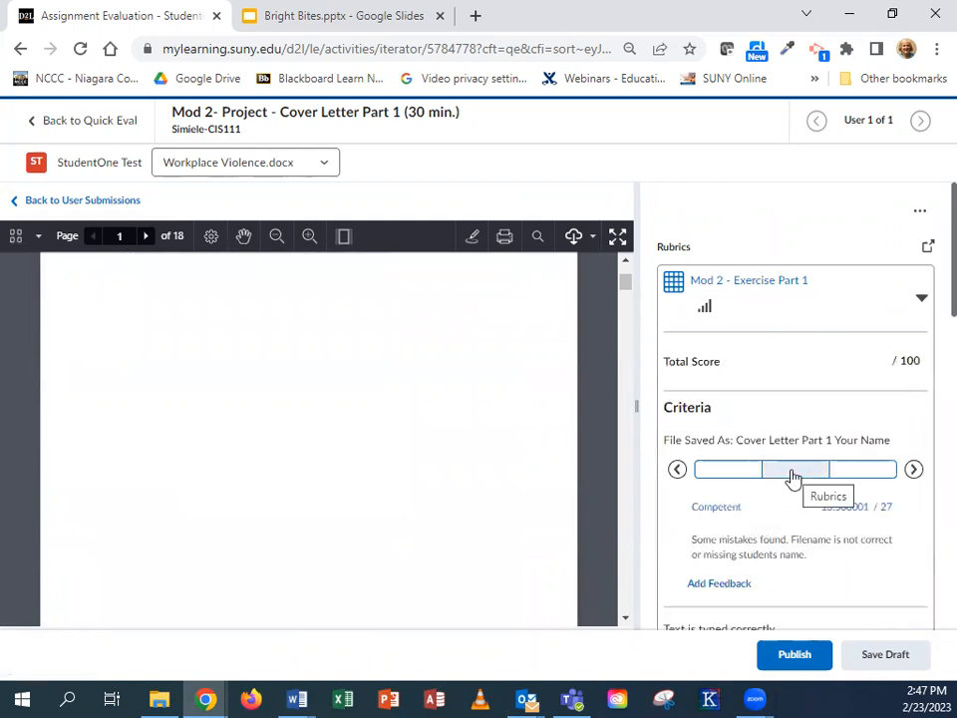
{"action": "scroll", "coordinate": [795, 477], "scroll_direction": "down", "scroll_amount": 2}
{"action": "left_click", "coordinate": [750, 476]}
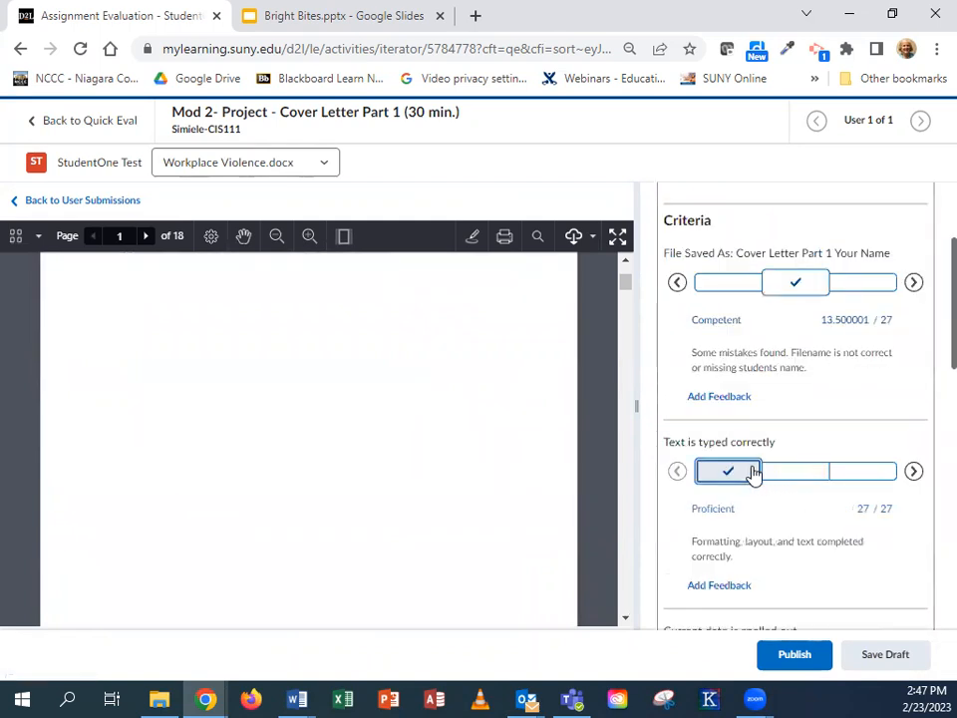
{"action": "scroll", "coordinate": [730, 475], "scroll_direction": "down", "scroll_amount": 2}
{"action": "left_click", "coordinate": [759, 478]}
{"action": "left_click", "coordinate": [756, 477]}
{"action": "scroll", "coordinate": [809, 482], "scroll_direction": "down", "scroll_amount": 2}
{"action": "left_click", "coordinate": [801, 479]}
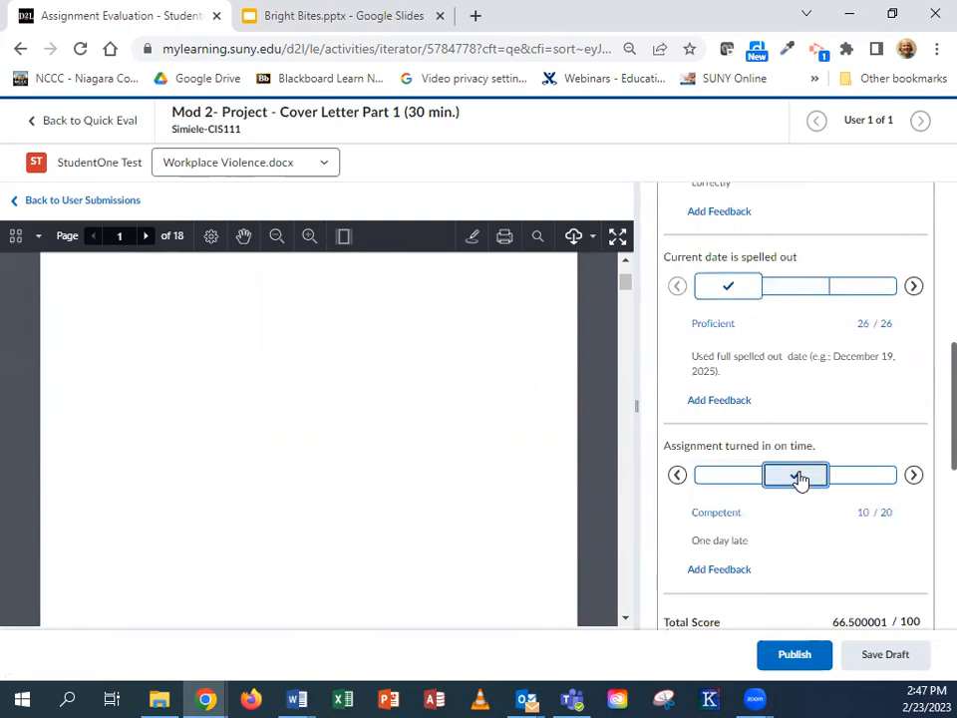
{"action": "scroll", "coordinate": [793, 480], "scroll_direction": "down", "scroll_amount": 3}
{"action": "left_click", "coordinate": [728, 421]}
{"action": "scroll", "coordinate": [811, 424], "scroll_direction": "down", "scroll_amount": 2}
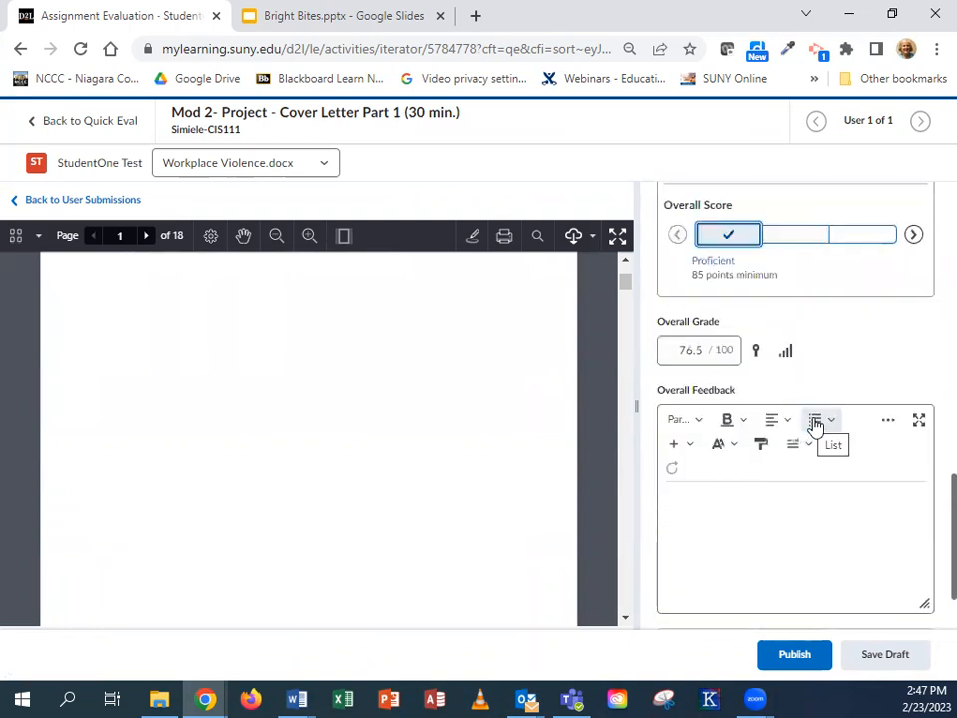
Step: Enter the overall feedback "Needs work...", publish the evaluation, and return to Quick Eval
{"action": "left_click", "coordinate": [754, 537]}
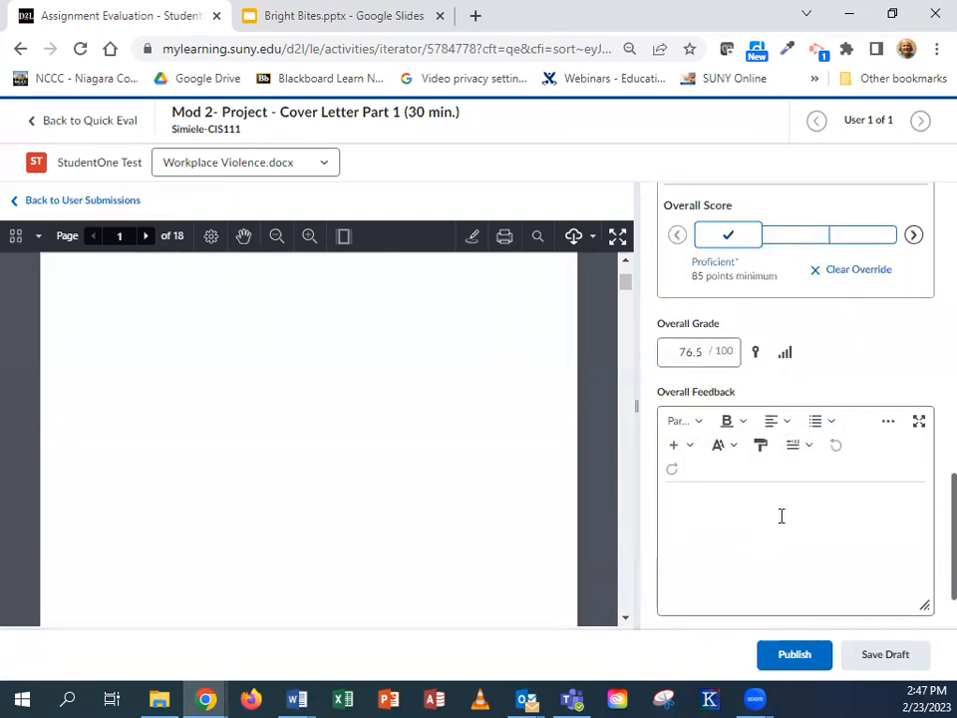
{"action": "type", "text": "Needs work..."}
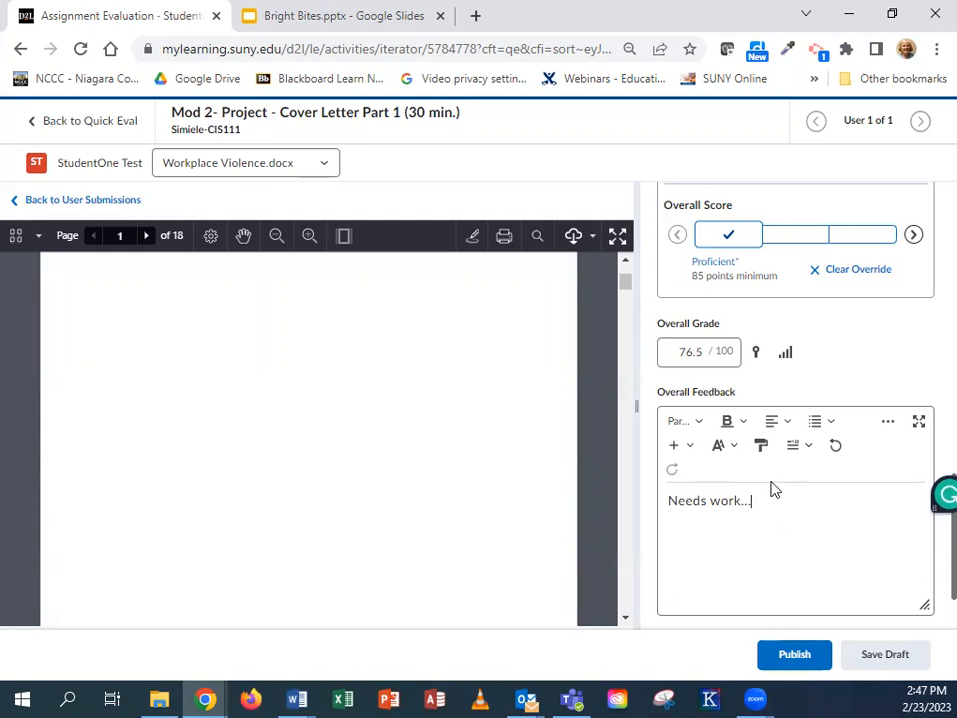
{"action": "left_click", "coordinate": [794, 655]}
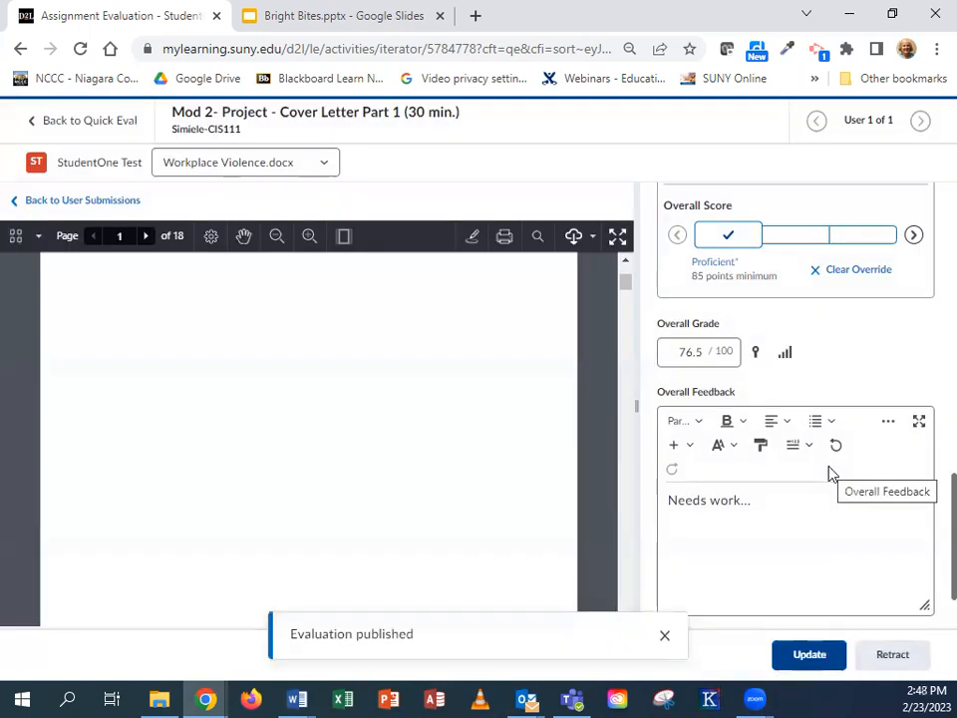
{"action": "left_click", "coordinate": [68, 125]}
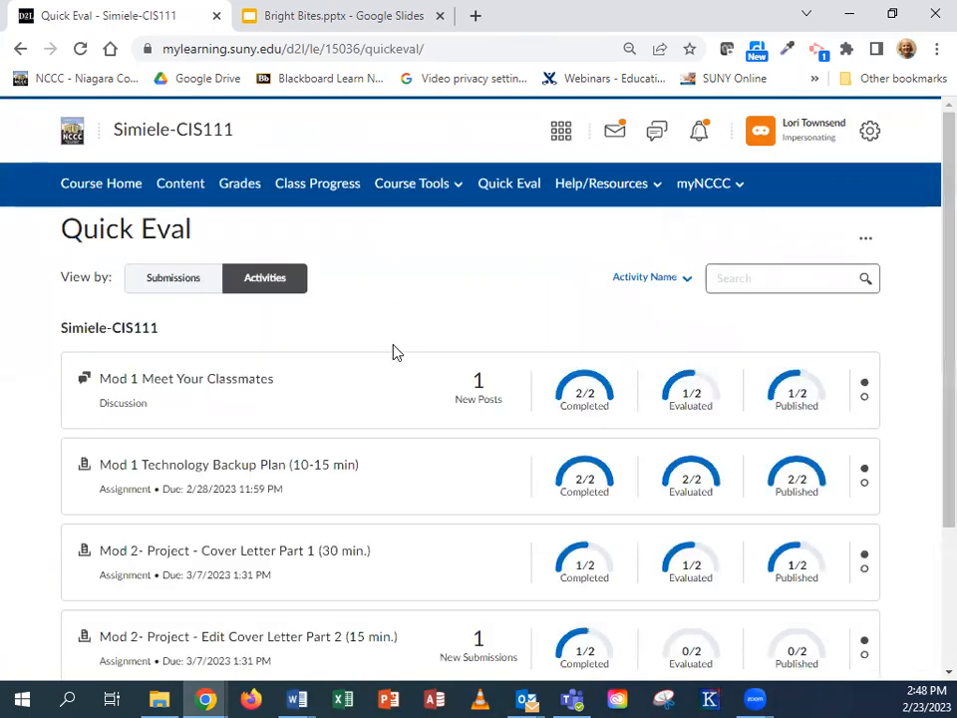
Step: View Quick Eval by submissions and open the student's Mod 1 Meet Your Classmates discussion for evaluation
{"action": "scroll", "coordinate": [395, 351], "scroll_direction": "down", "scroll_amount": 2}
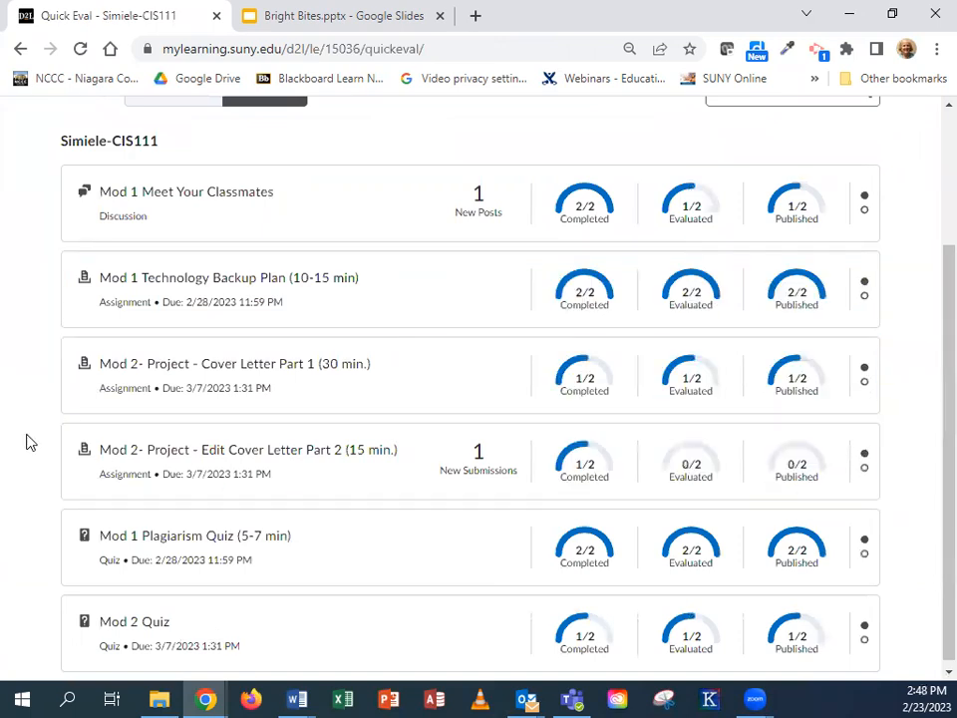
{"action": "scroll", "coordinate": [32, 445], "scroll_direction": "down", "scroll_amount": 1}
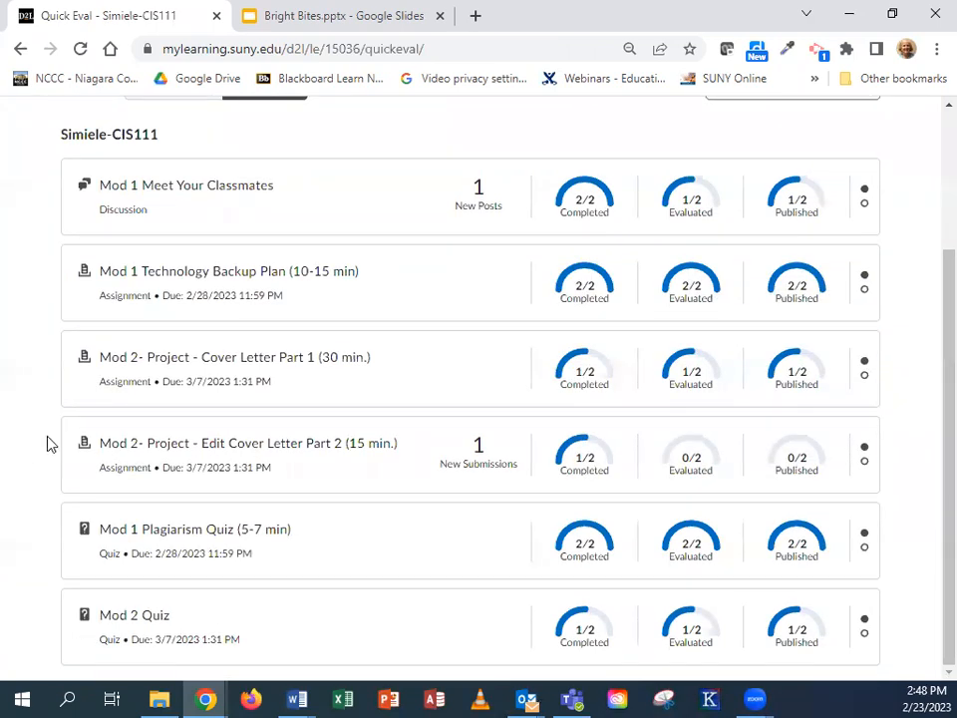
{"action": "scroll", "coordinate": [47, 444], "scroll_direction": "up", "scroll_amount": 2}
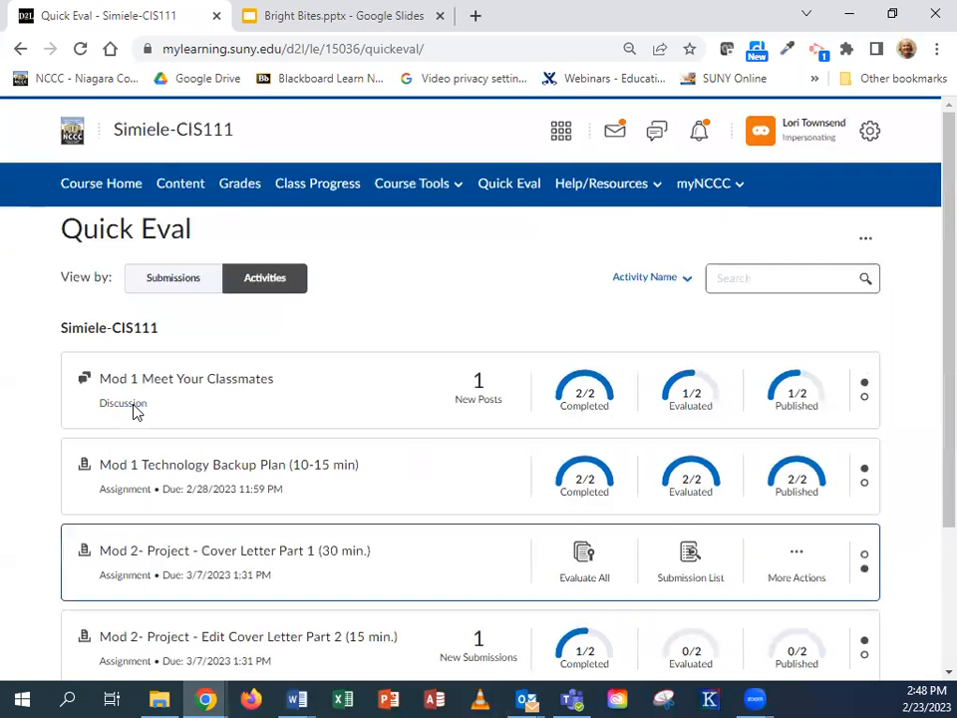
{"action": "left_click", "coordinate": [169, 285]}
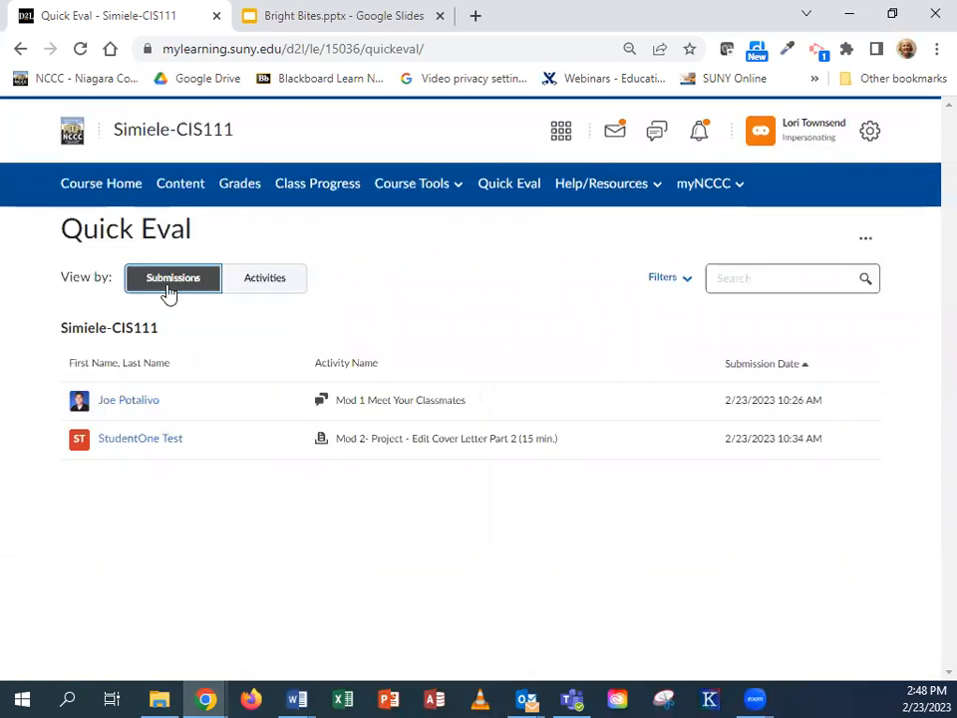
{"action": "left_click", "coordinate": [146, 403]}
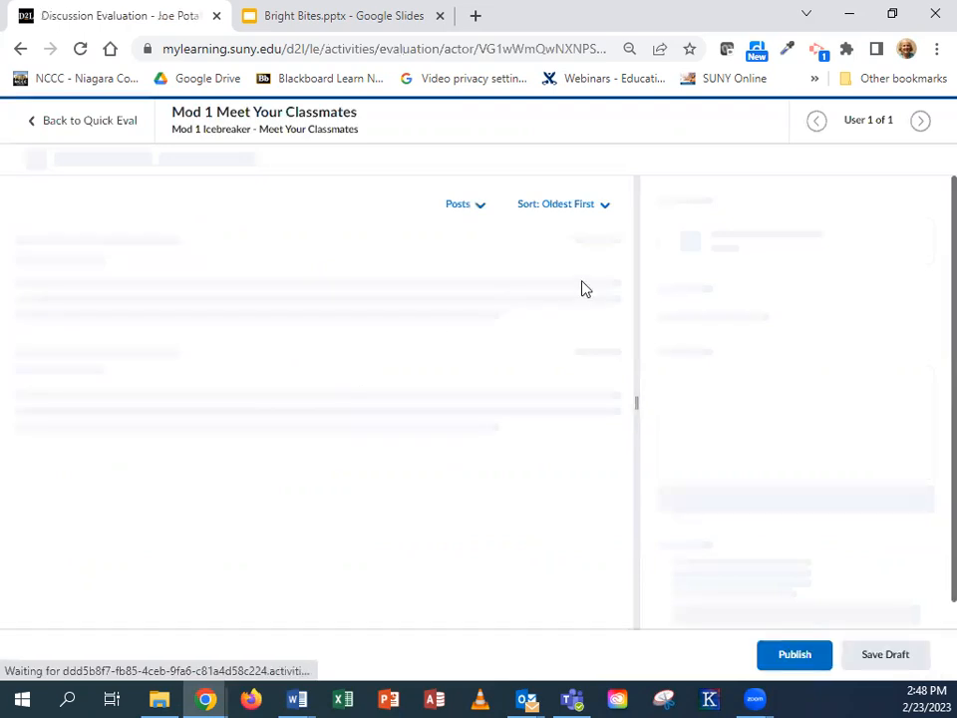
Step: Rate the first post as Fair in the discussion rubric for both addressing the question and mechanics
{"action": "left_click", "coordinate": [728, 285]}
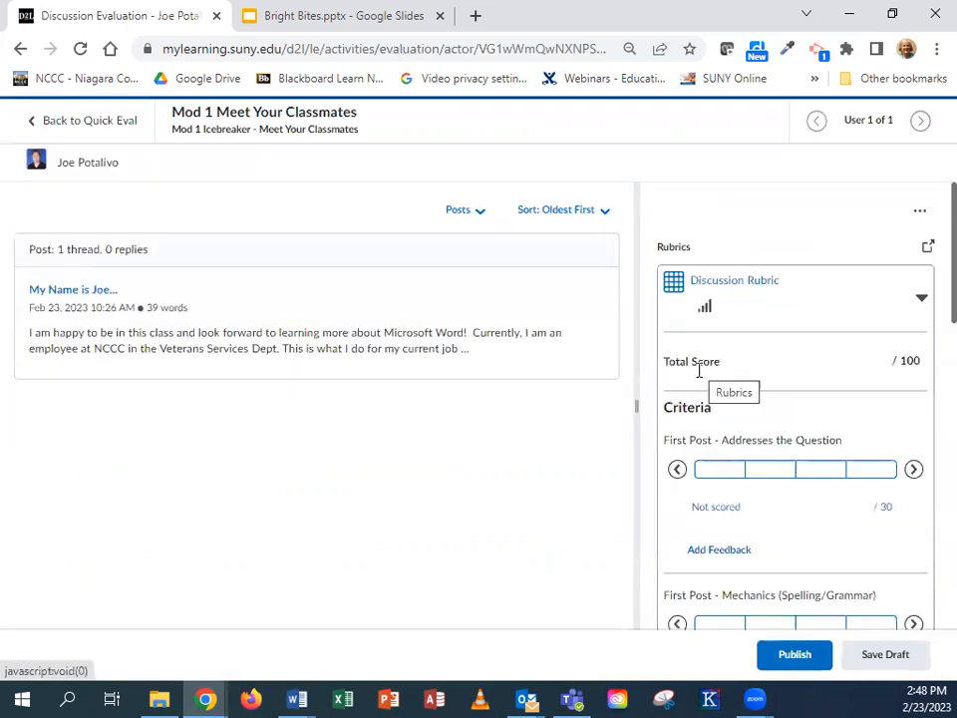
{"action": "left_click", "coordinate": [773, 473]}
{"action": "scroll", "coordinate": [775, 496], "scroll_direction": "down", "scroll_amount": 3}
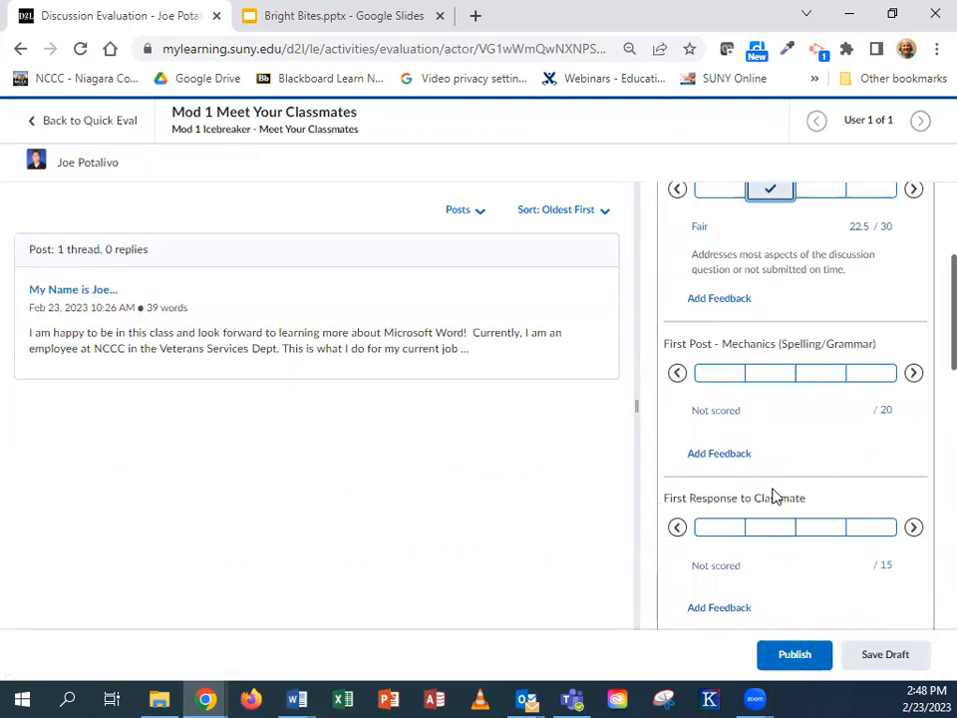
{"action": "left_click", "coordinate": [759, 376]}
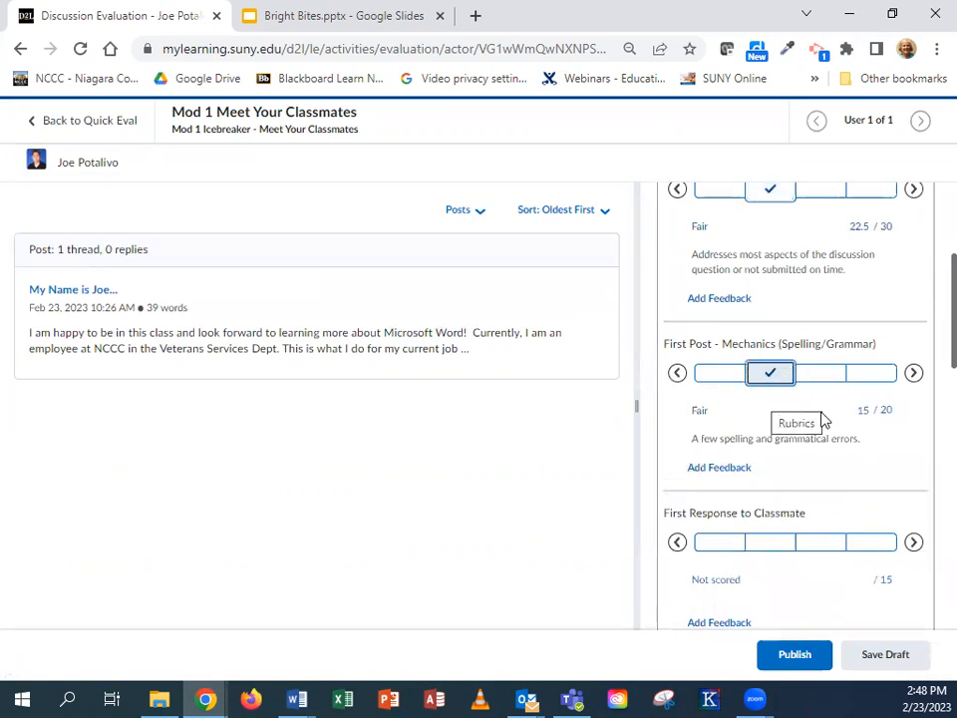
Step: Rate the first and second responses to classmates as Not Completed, along with the mechanics criterion of each
{"action": "left_click", "coordinate": [876, 547]}
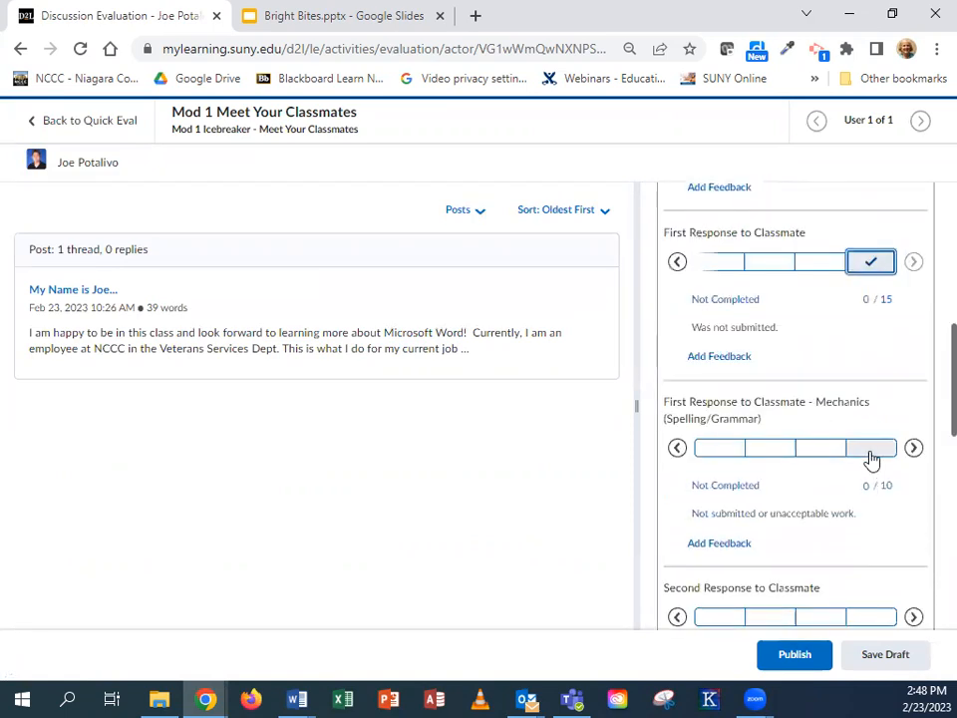
{"action": "left_click", "coordinate": [871, 453]}
{"action": "left_click", "coordinate": [871, 434]}
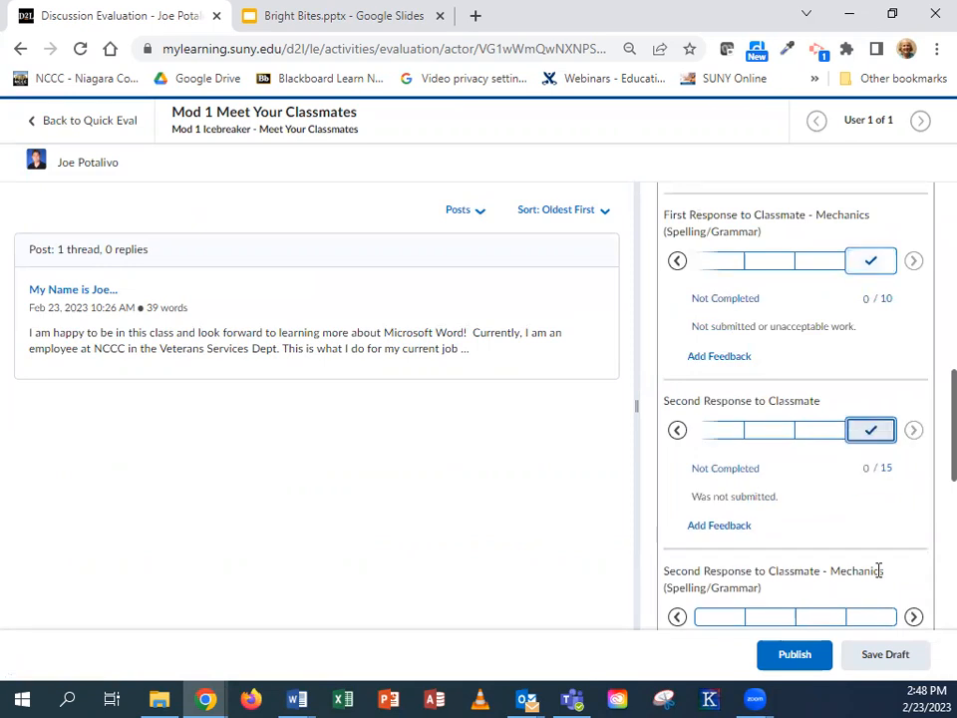
{"action": "left_click", "coordinate": [869, 525]}
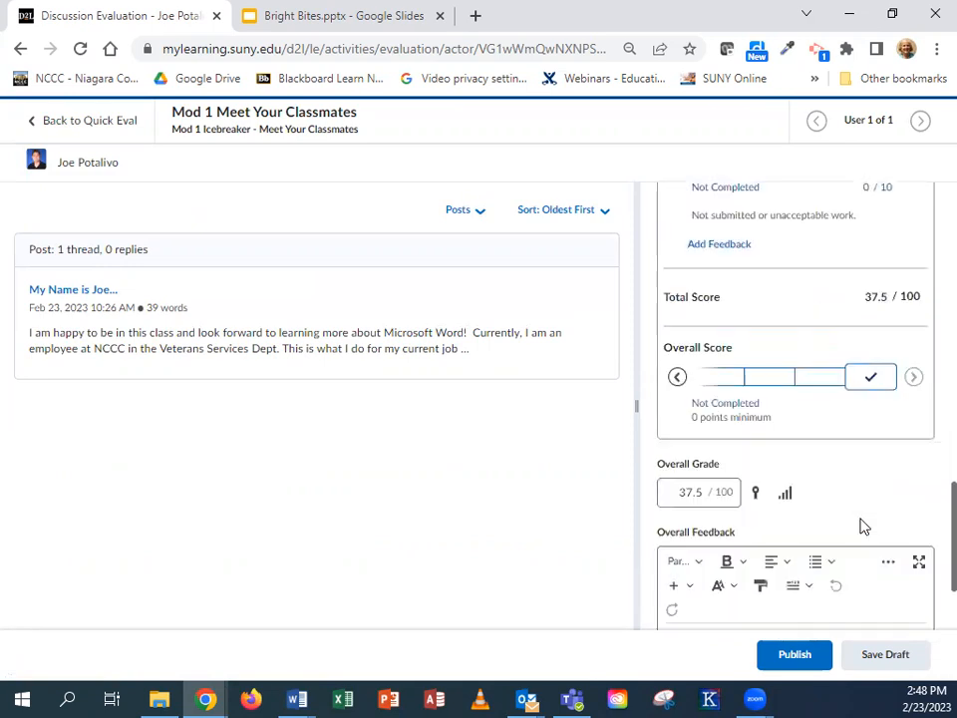
Step: Enter "Didn't finish..." as the overall feedback for the Mod 1 Meet Your Classmates evaluation
{"action": "scroll", "coordinate": [756, 589], "scroll_direction": "down", "scroll_amount": 2}
{"action": "left_click", "coordinate": [724, 539]}
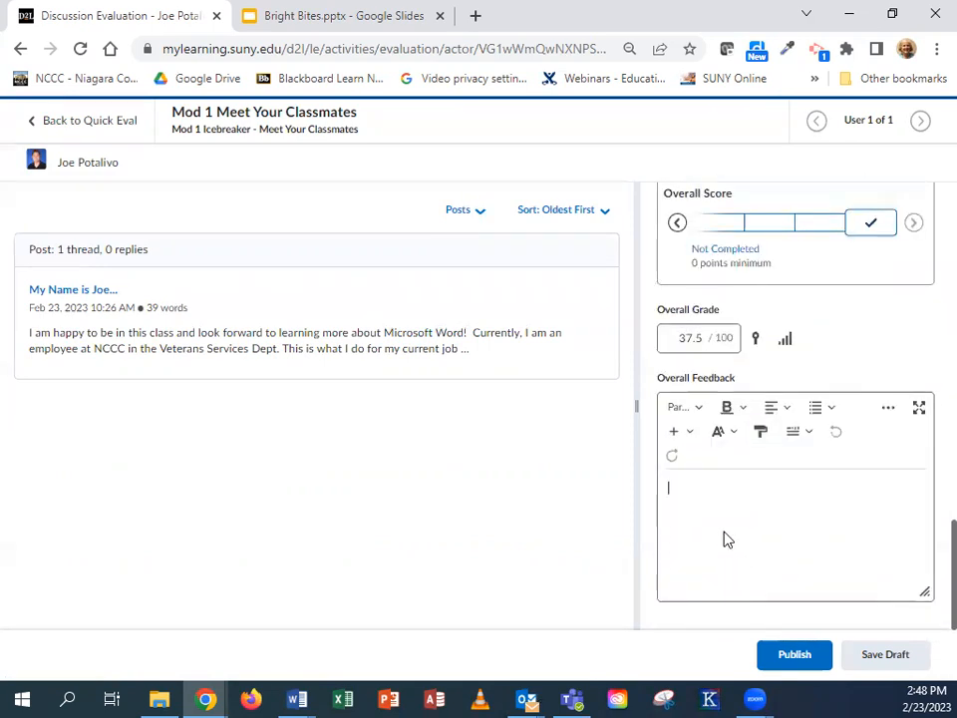
{"action": "type", "text": "Didn't fi"}
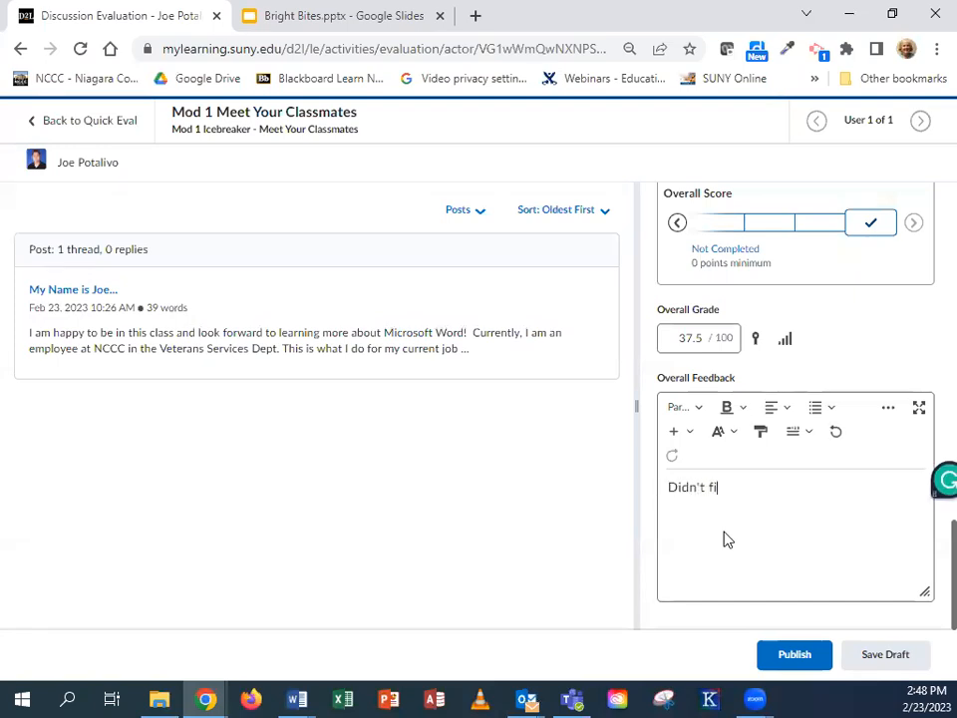
{"action": "type", "text": "nish..."}
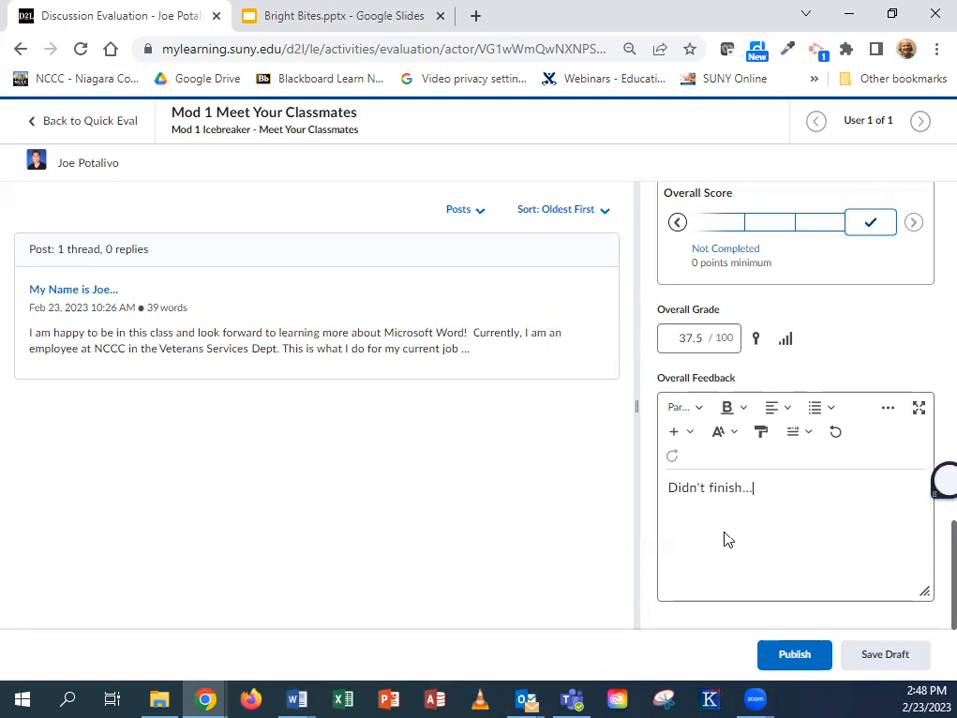
Step: Publish the Mod 1 Meet Your Classmates evaluation and return to Quick Eval
{"action": "left_click", "coordinate": [813, 654]}
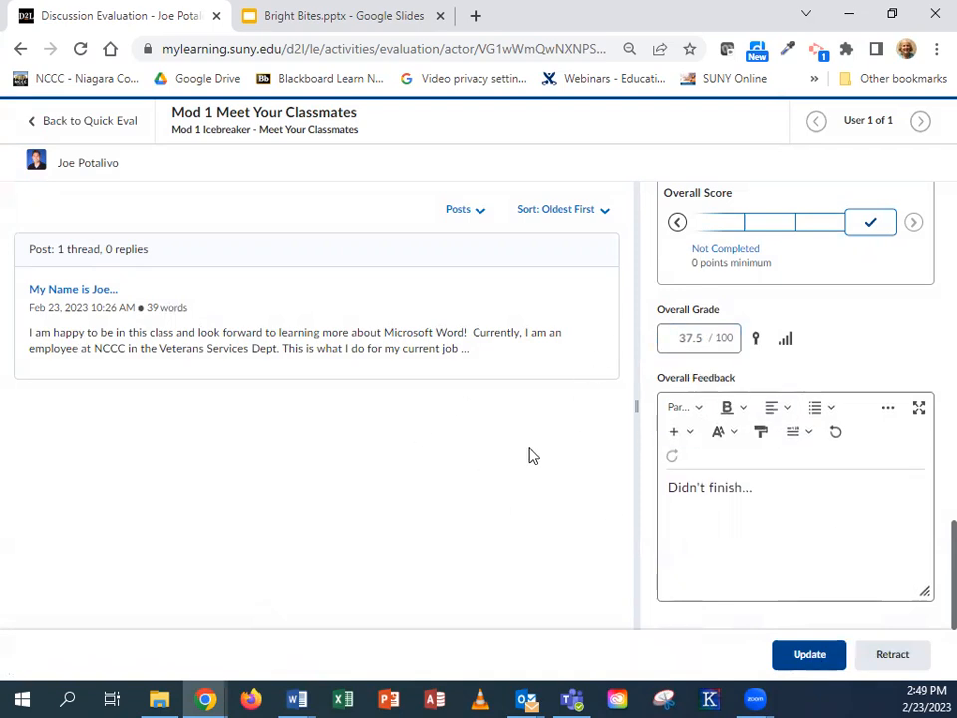
{"action": "left_click", "coordinate": [102, 123]}
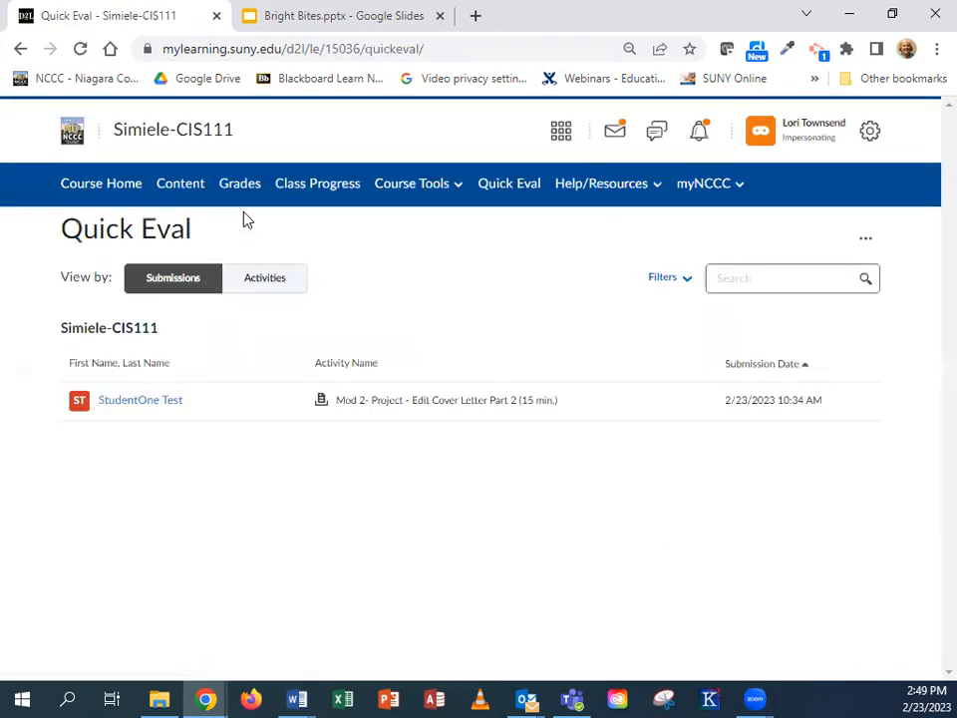
Step: Open the Mod 2 Edit Cover Letter Part 2 submission document and rate the file name, name and address, and inside address criteria as Proficient
{"action": "left_click", "coordinate": [156, 401]}
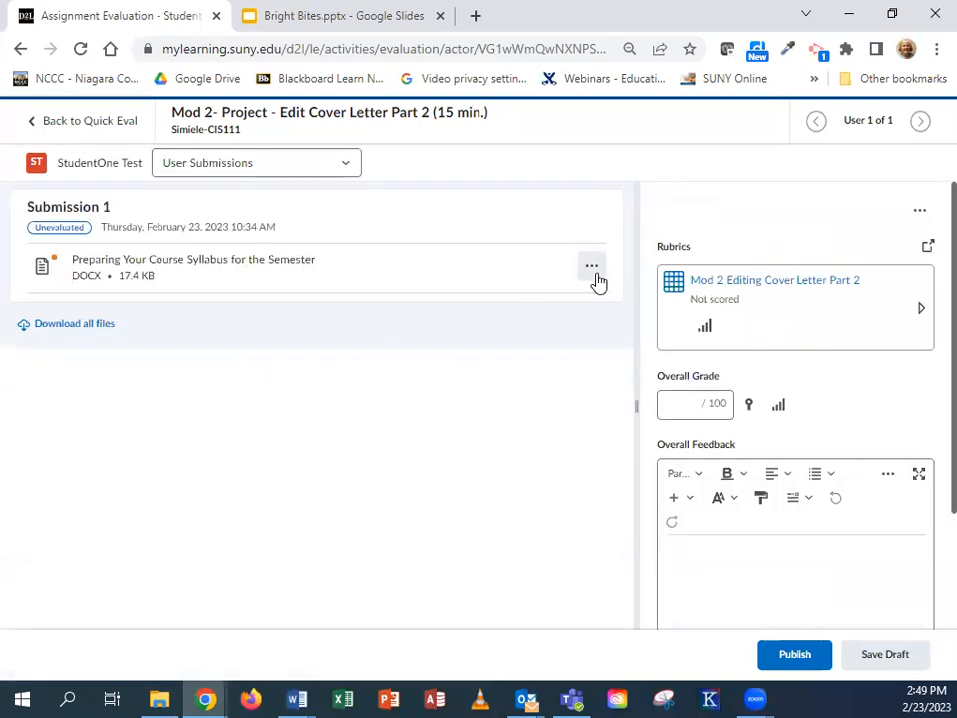
{"action": "left_click", "coordinate": [250, 266]}
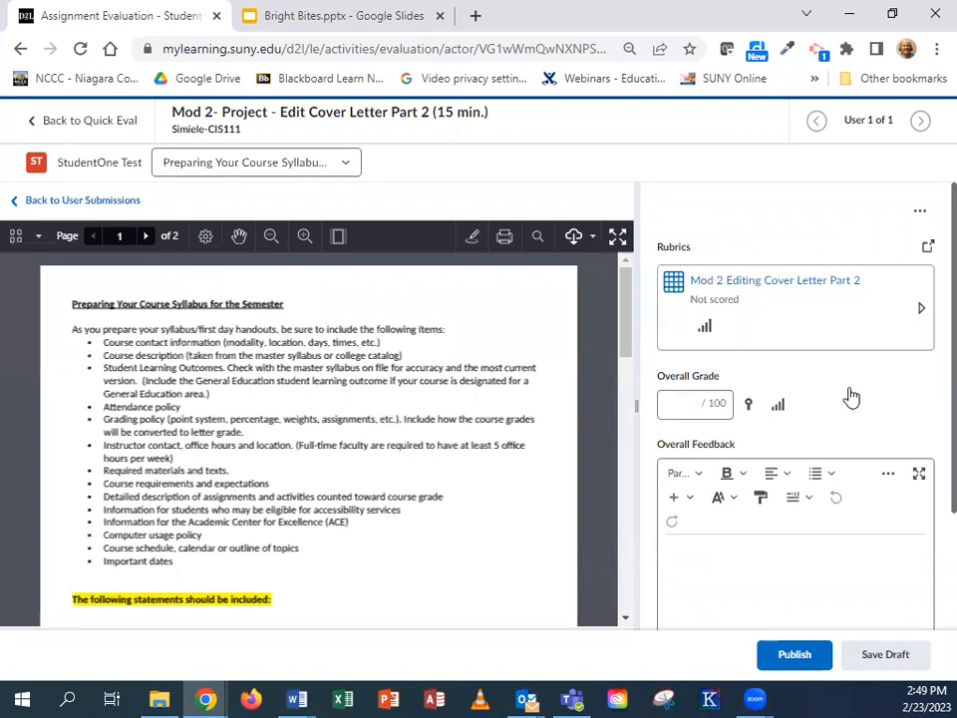
{"action": "left_click", "coordinate": [812, 282]}
{"action": "left_click", "coordinate": [727, 468]}
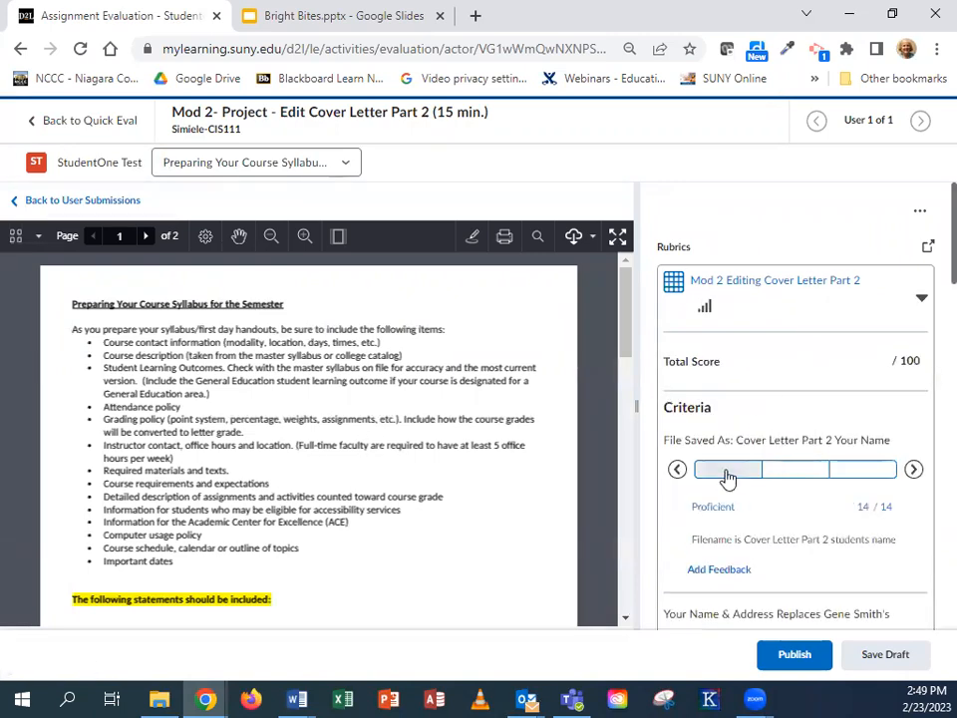
{"action": "scroll", "coordinate": [740, 465], "scroll_direction": "down", "scroll_amount": 2}
{"action": "left_click", "coordinate": [738, 459]}
{"action": "scroll", "coordinate": [738, 413], "scroll_direction": "down", "scroll_amount": 3}
{"action": "left_click", "coordinate": [738, 413]}
Step: Rate the salutation criterion as Proficient and the added paragraph criterion as Competent in the cover letter rubric
{"action": "scroll", "coordinate": [743, 423], "scroll_direction": "down", "scroll_amount": 2}
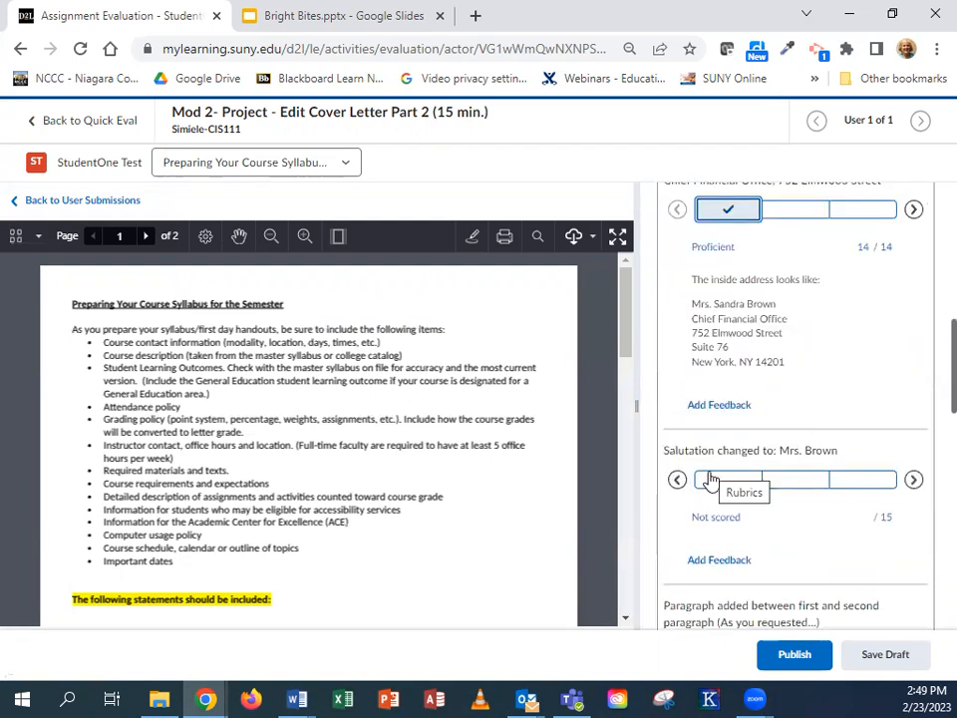
{"action": "left_click", "coordinate": [727, 480]}
{"action": "scroll", "coordinate": [722, 469], "scroll_direction": "down", "scroll_amount": 2}
{"action": "left_click", "coordinate": [722, 469]}
{"action": "scroll", "coordinate": [721, 469], "scroll_direction": "down", "scroll_amount": 1}
{"action": "left_click", "coordinate": [797, 371]}
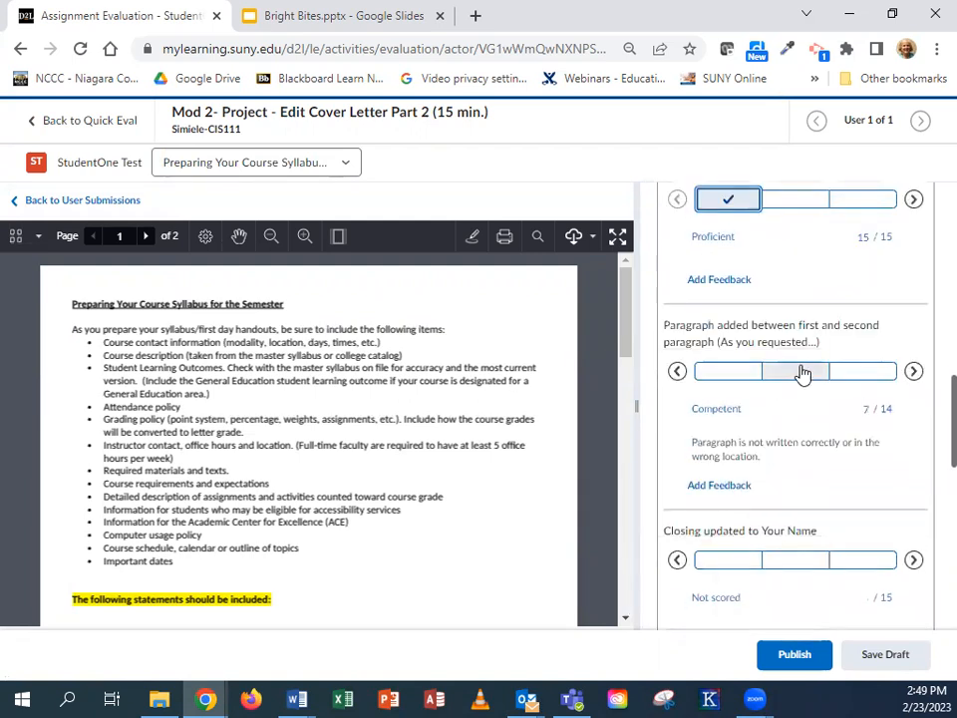
Step: Rate the closing and the Enclosures (3) criteria as Proficient in the cover letter rubric
{"action": "scroll", "coordinate": [757, 417], "scroll_direction": "down", "scroll_amount": 1}
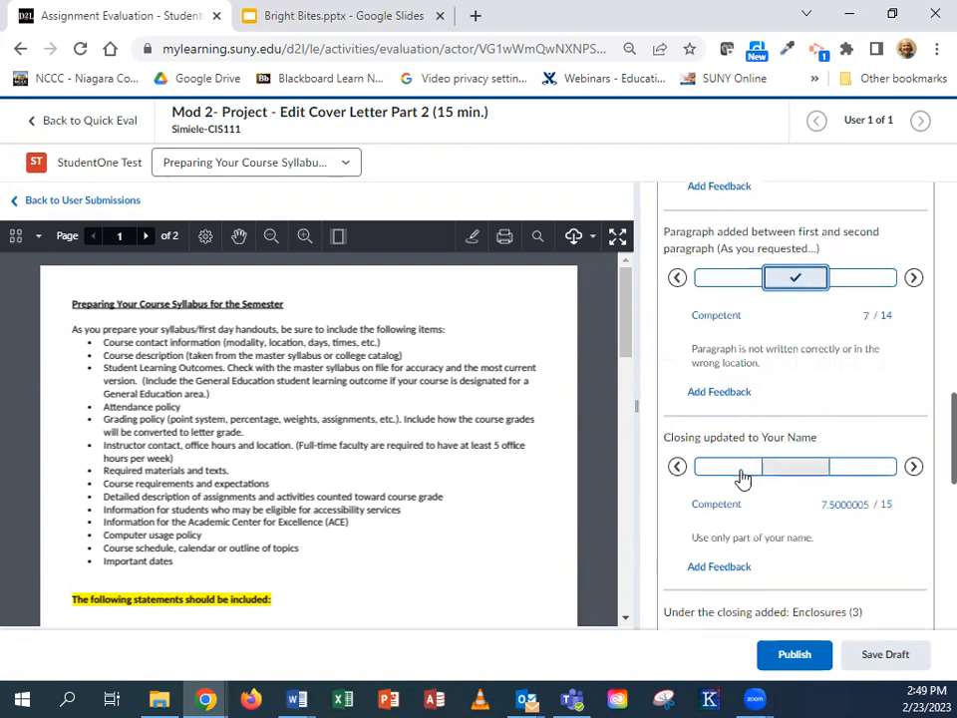
{"action": "left_click", "coordinate": [731, 467]}
{"action": "scroll", "coordinate": [735, 470], "scroll_direction": "down", "scroll_amount": 2}
{"action": "left_click", "coordinate": [739, 455]}
{"action": "scroll", "coordinate": [739, 454], "scroll_direction": "down", "scroll_amount": 2}
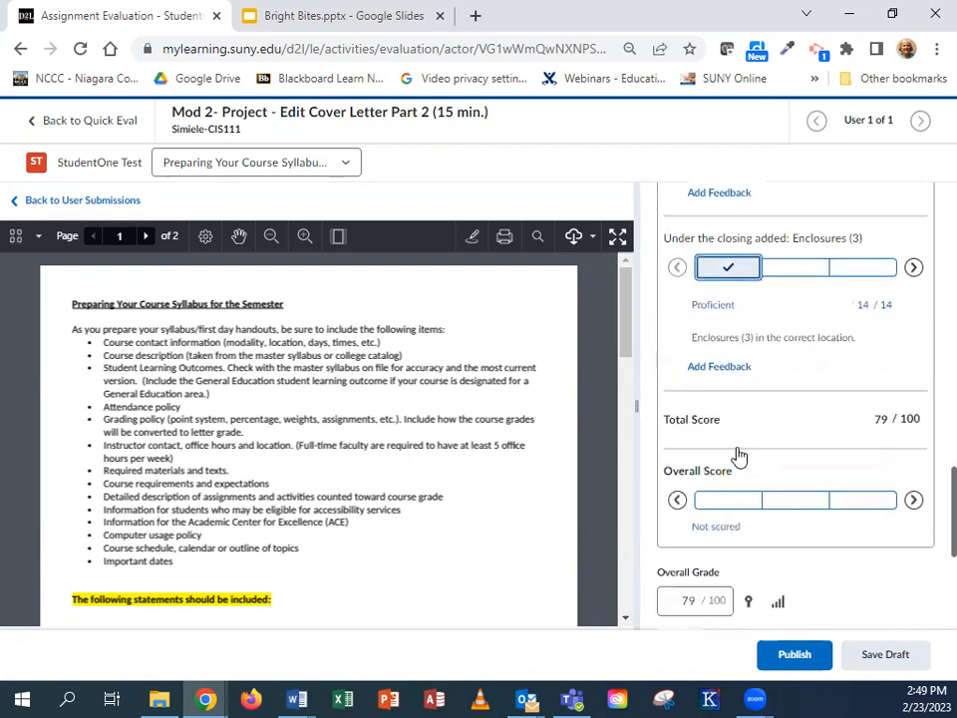
Step: Enter "Great job..." as overall feedback, publish the cover letter evaluation and return to Quick Eval
{"action": "scroll", "coordinate": [739, 454], "scroll_direction": "down", "scroll_amount": 2}
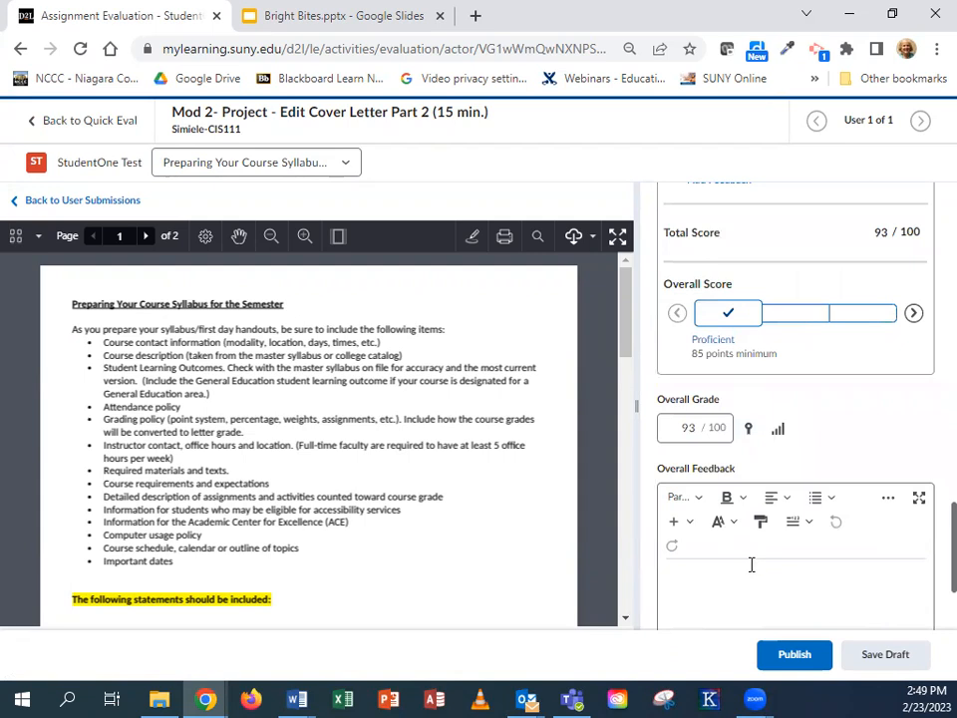
{"action": "type", "text": "Great job..."}
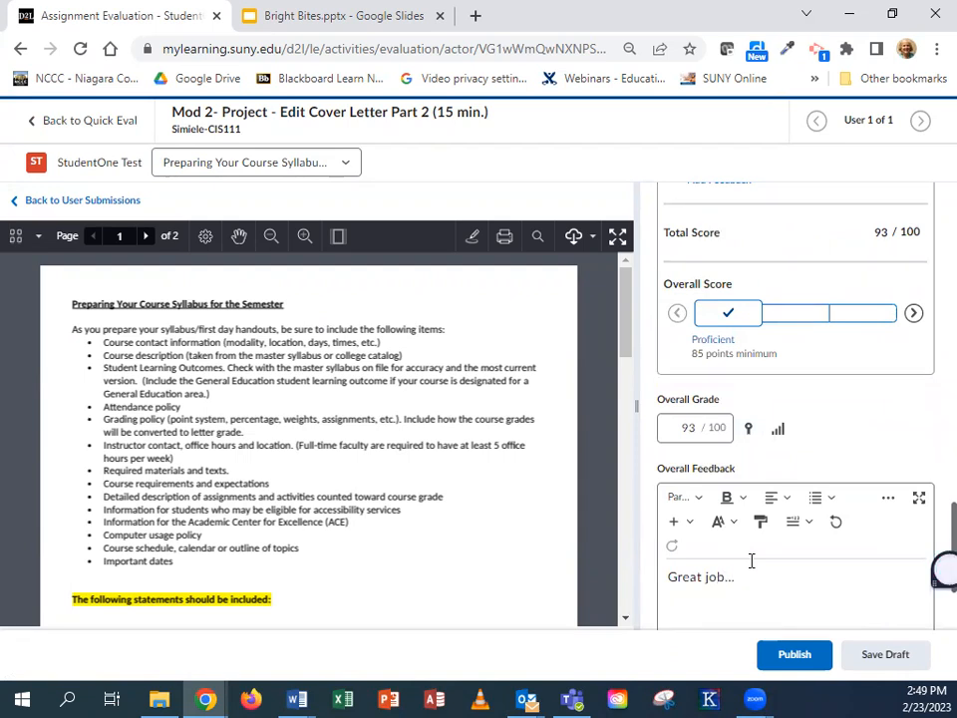
{"action": "left_click", "coordinate": [799, 656]}
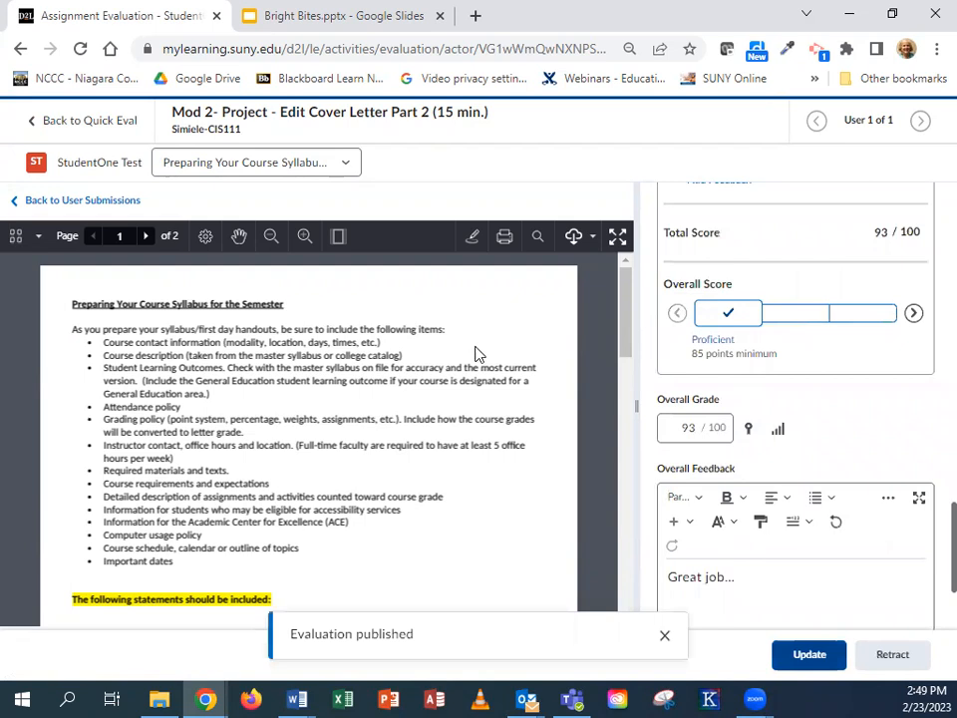
{"action": "left_click", "coordinate": [87, 123]}
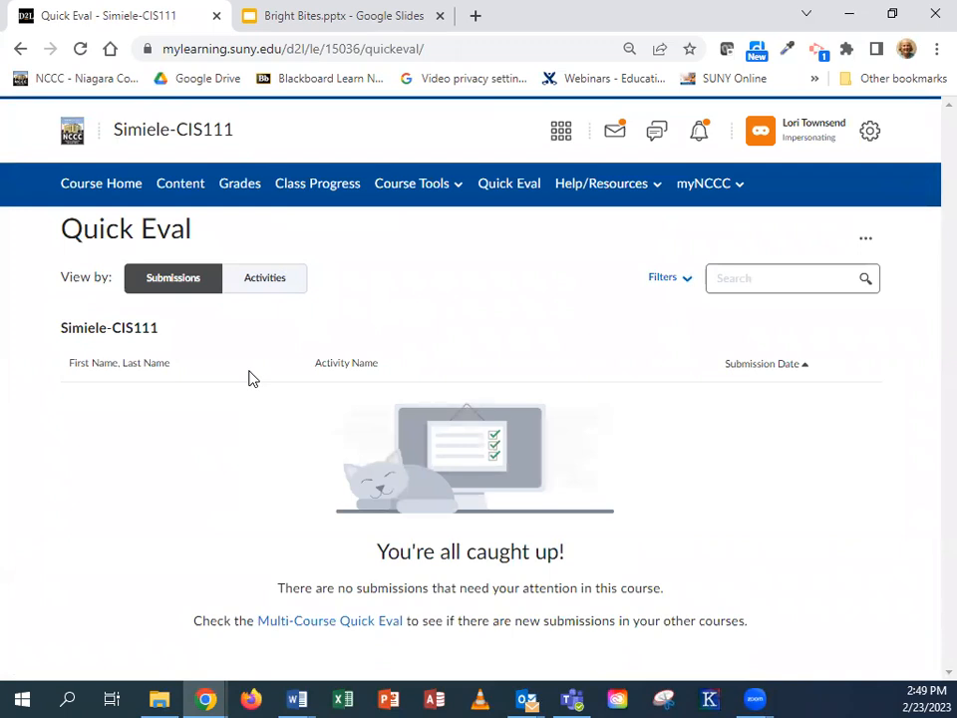
Step: View Quick Eval by activities and open the submission list of the Mod 1 Technology Backup Plan assignment
{"action": "left_click", "coordinate": [257, 282]}
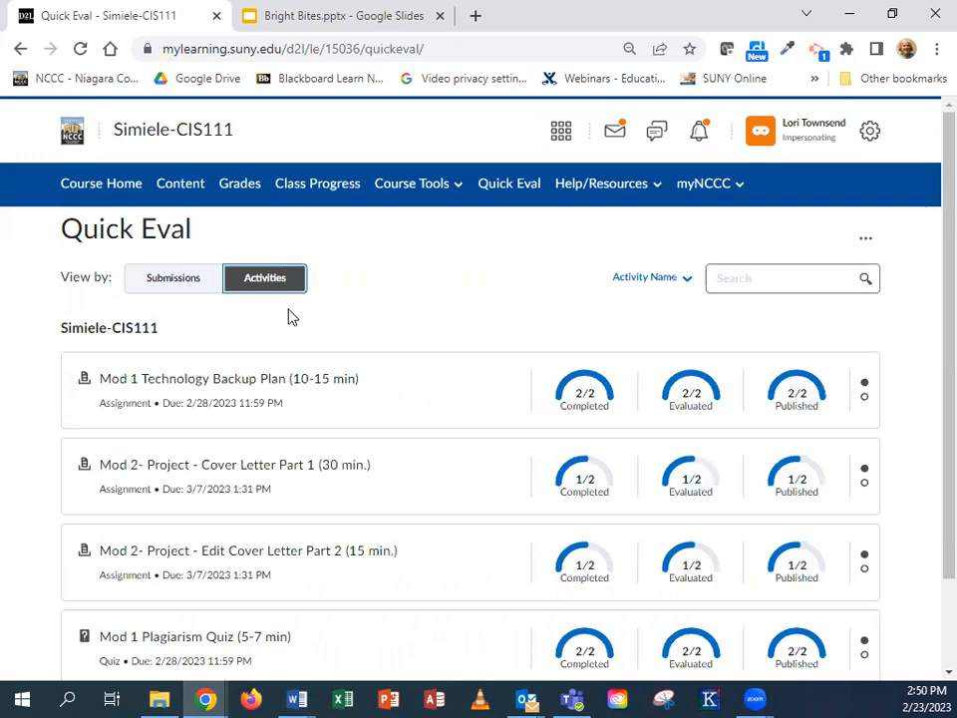
{"action": "mouse_move", "coordinate": [598, 412]}
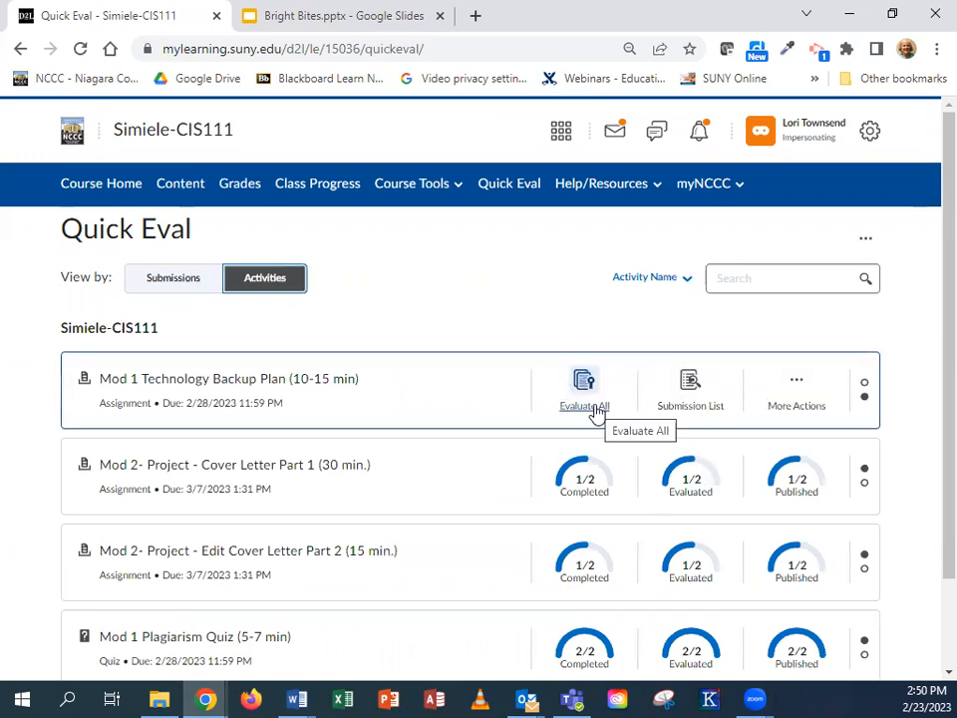
{"action": "left_click", "coordinate": [685, 411]}
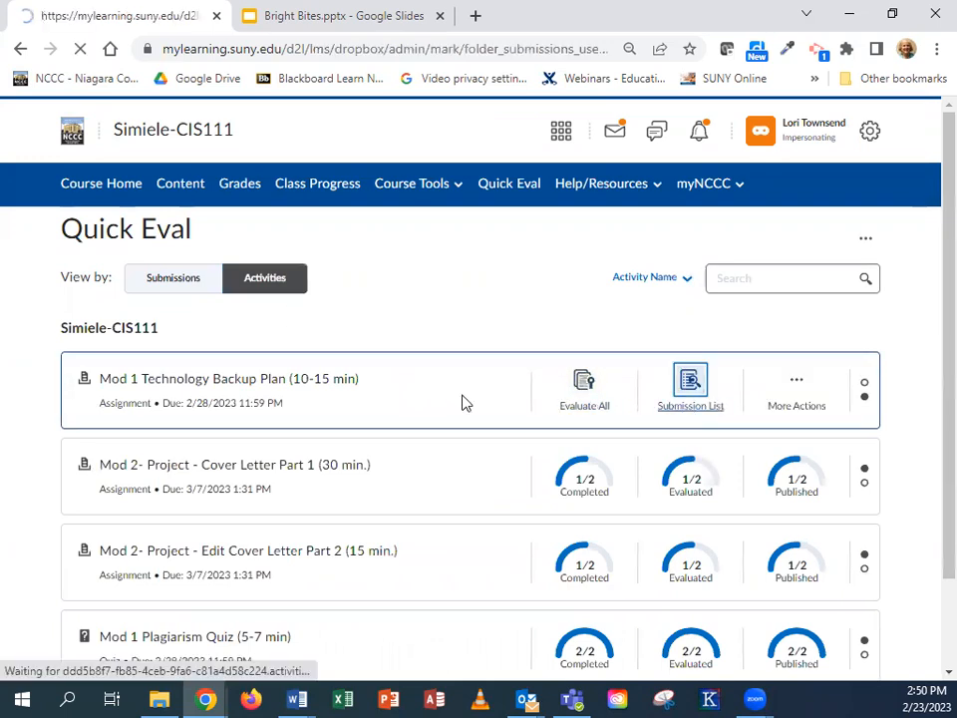
{"action": "scroll", "coordinate": [419, 399], "scroll_direction": "down", "scroll_amount": 2}
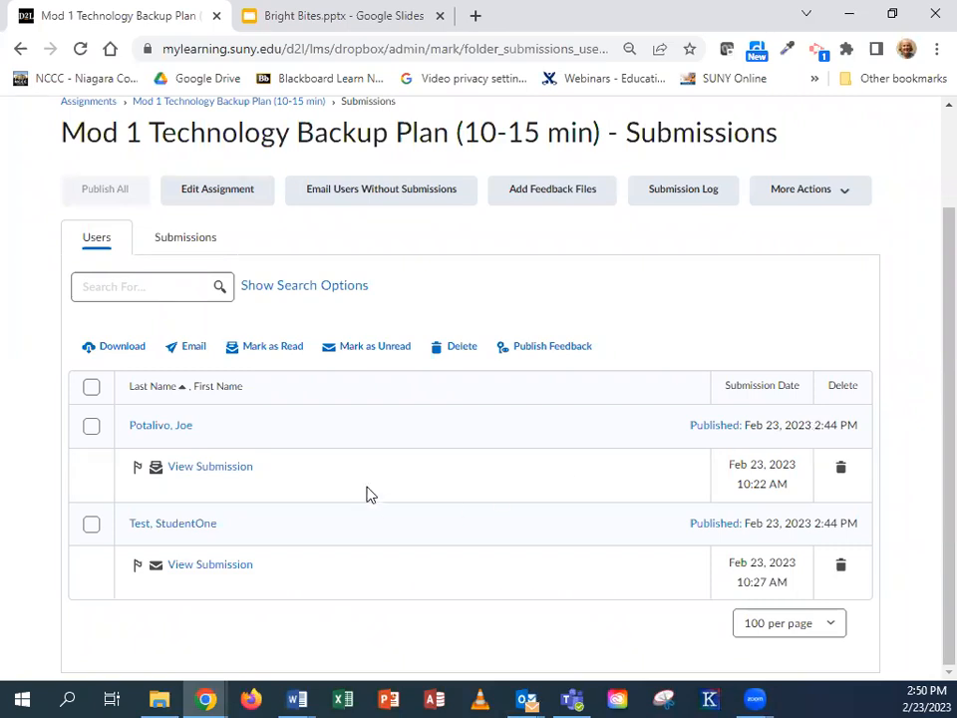
Step: View the first student's evaluated Mod 1 Technology Backup Plan submission and return to review the submission list
{"action": "left_click", "coordinate": [202, 473]}
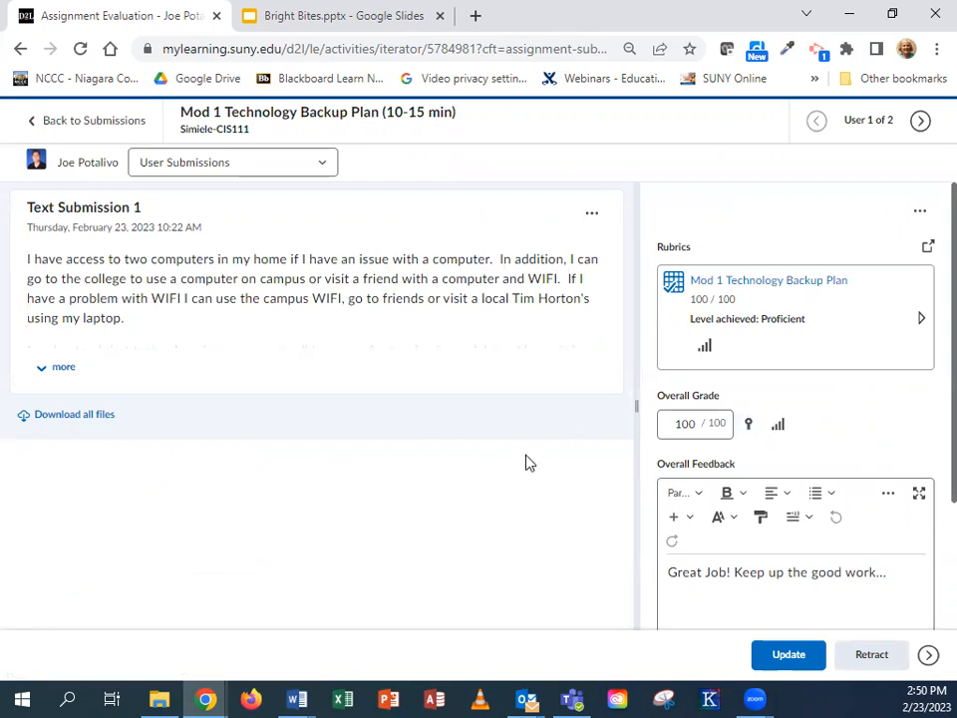
{"action": "left_click", "coordinate": [127, 121]}
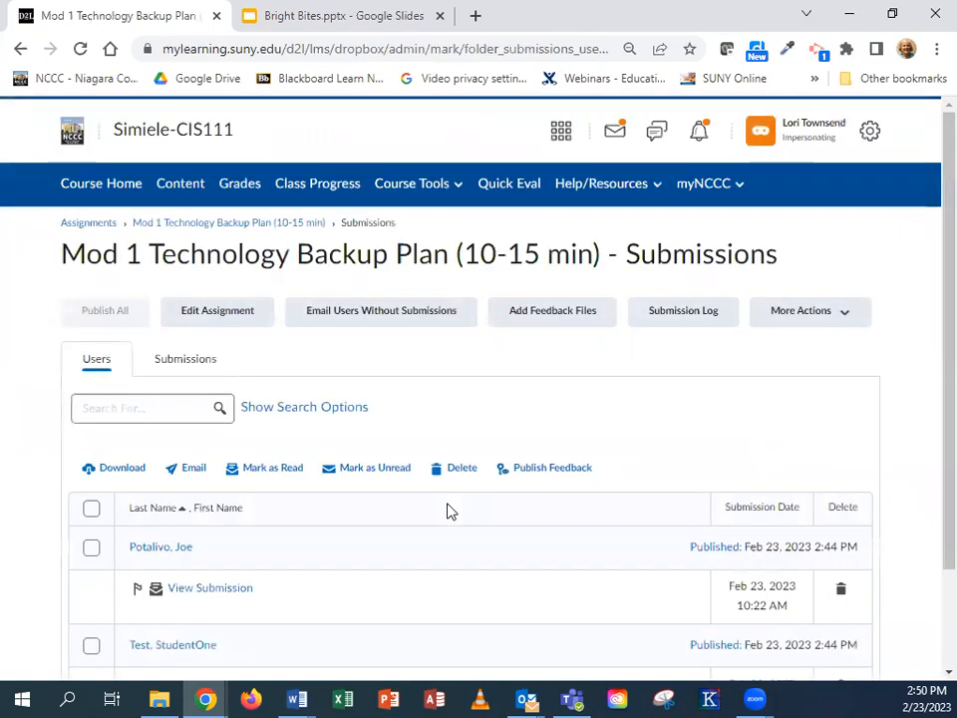
{"action": "scroll", "coordinate": [437, 475], "scroll_direction": "down", "scroll_amount": 2}
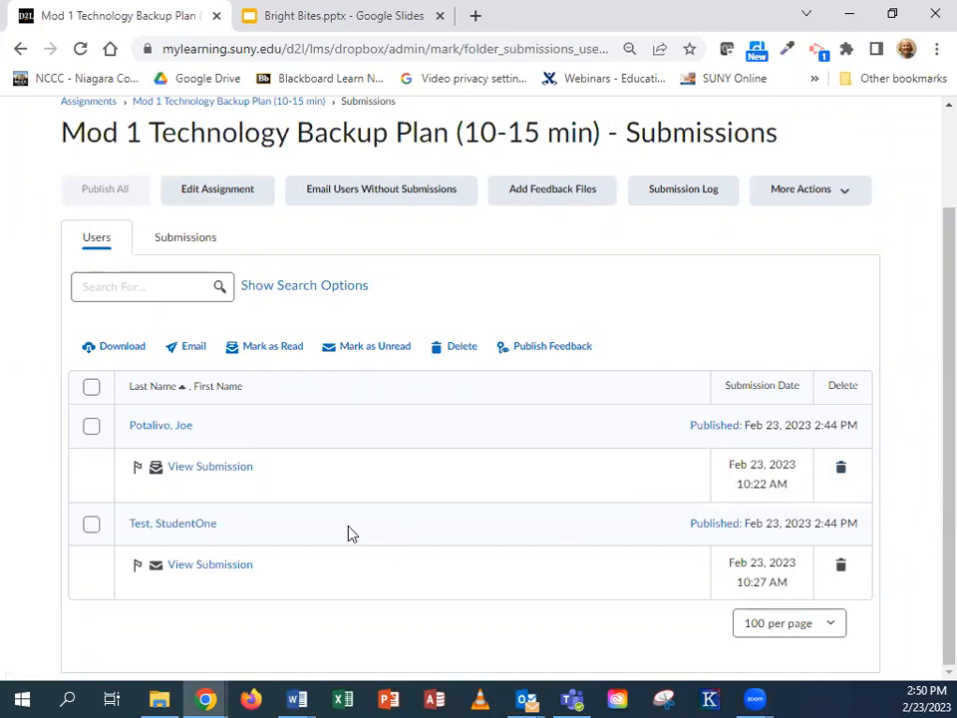
{"action": "scroll", "coordinate": [348, 542], "scroll_direction": "up", "scroll_amount": 2}
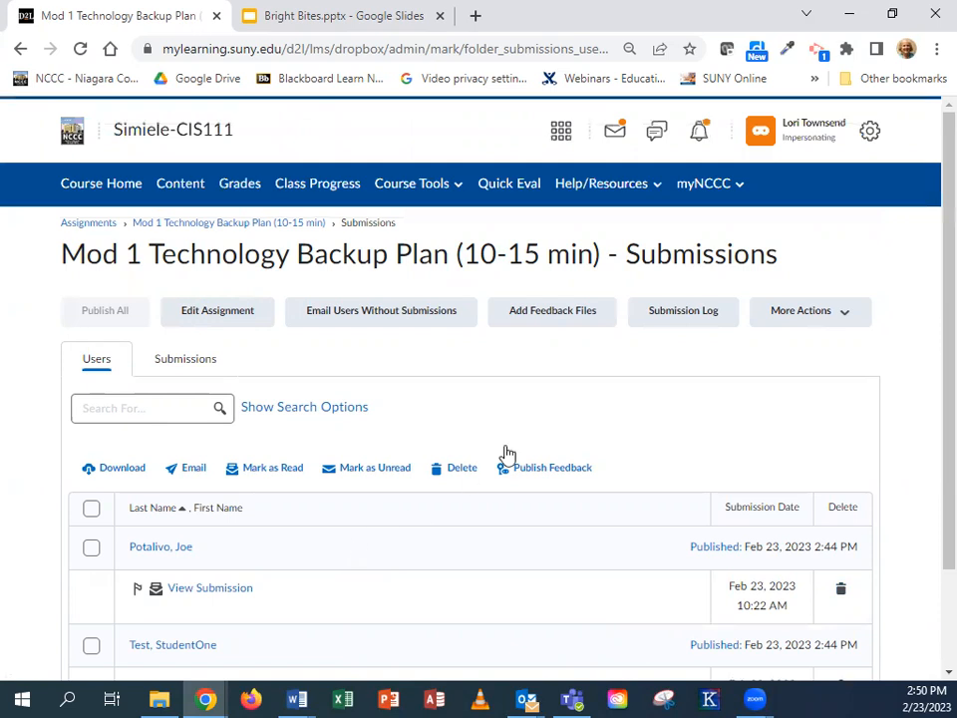
Step: Try to email users without submissions and delete the first listed student's Mod 1 Technology Backup Plan submission
{"action": "left_click", "coordinate": [382, 320]}
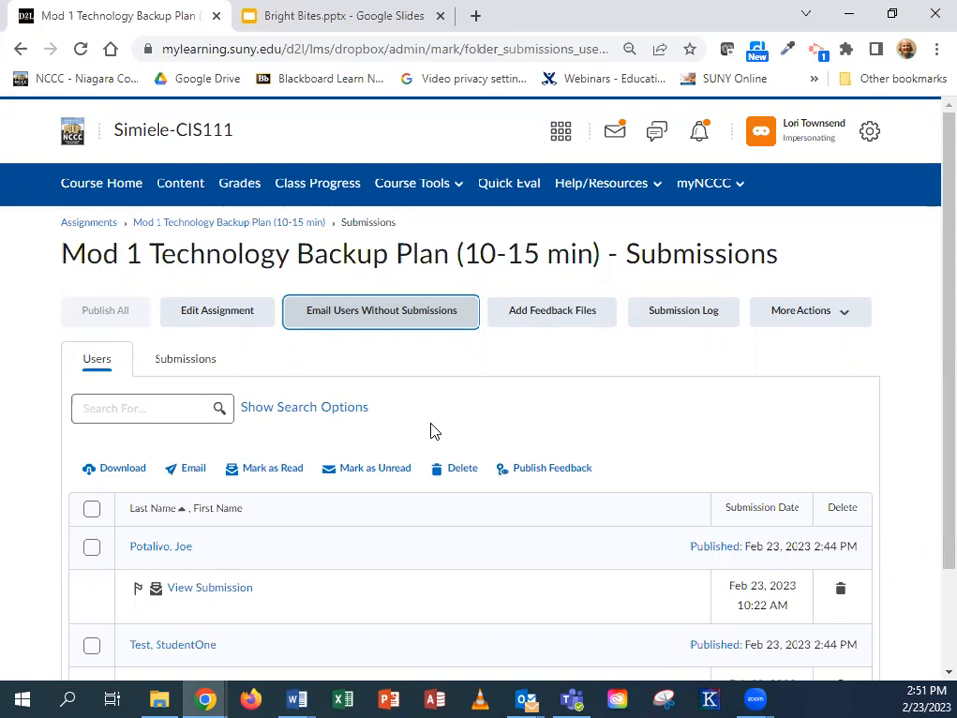
{"action": "scroll", "coordinate": [484, 533], "scroll_direction": "down", "scroll_amount": 2}
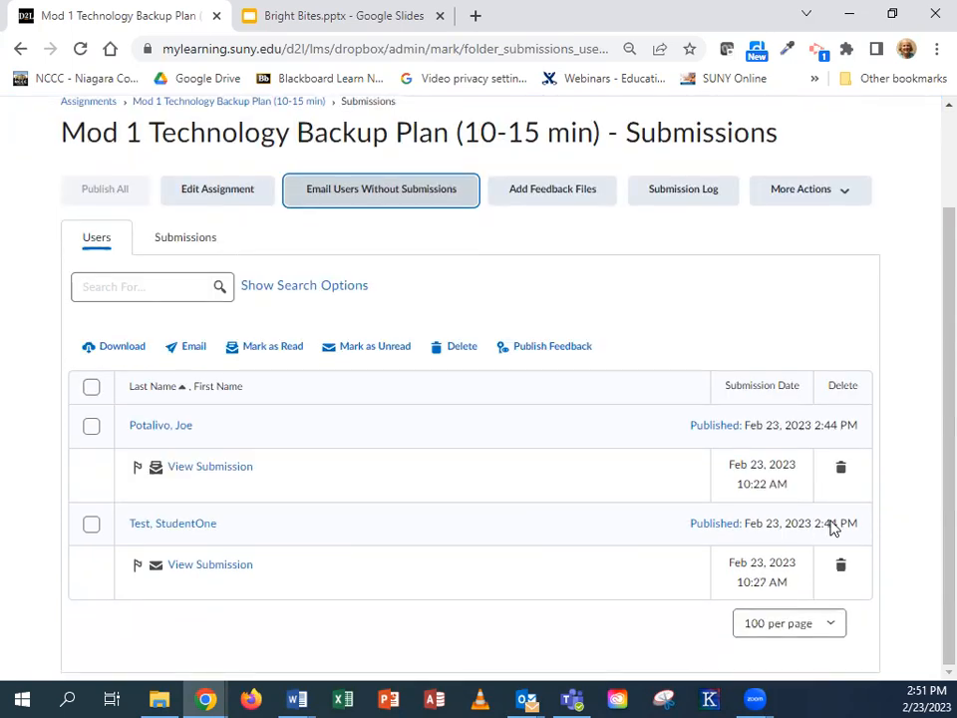
{"action": "left_click", "coordinate": [840, 469]}
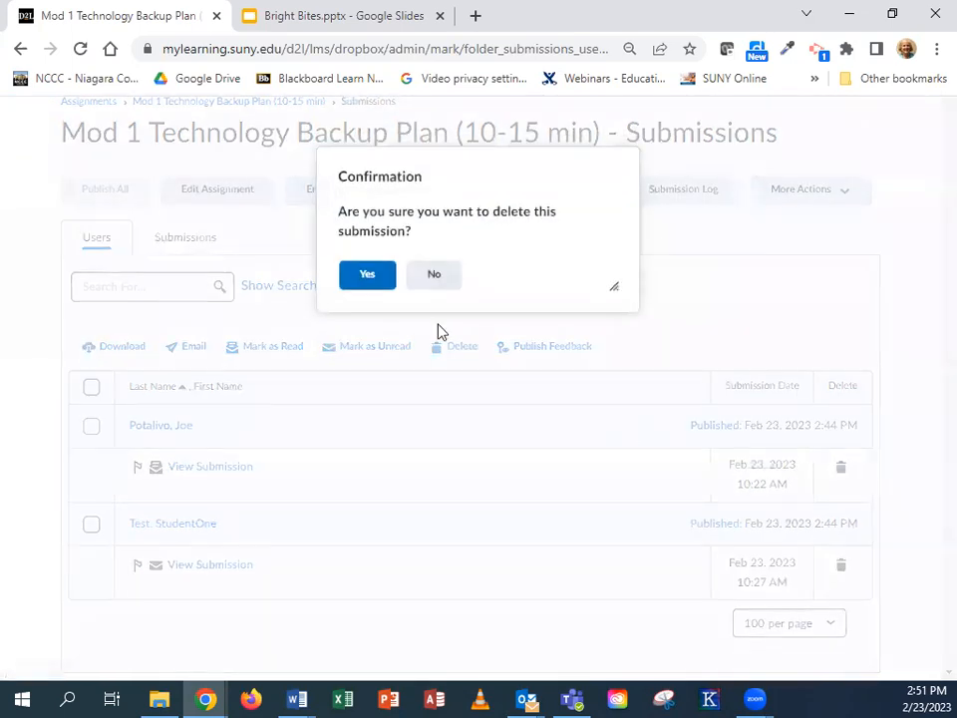
{"action": "left_click", "coordinate": [367, 275]}
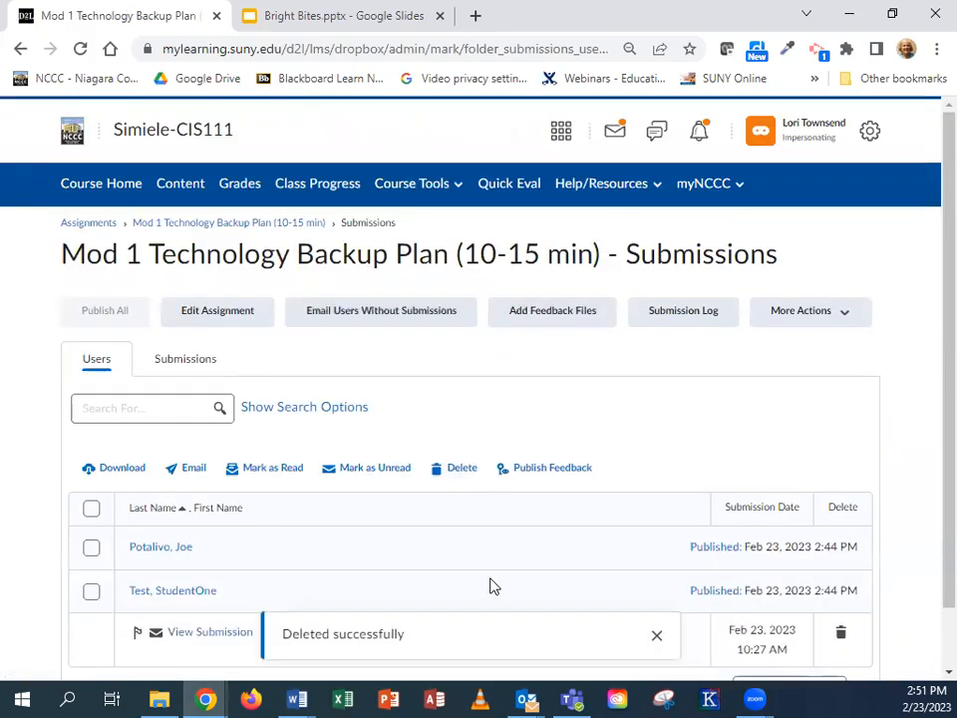
Step: Open and cancel an email to users without submissions, and select all students in the submission list
{"action": "left_click", "coordinate": [371, 315]}
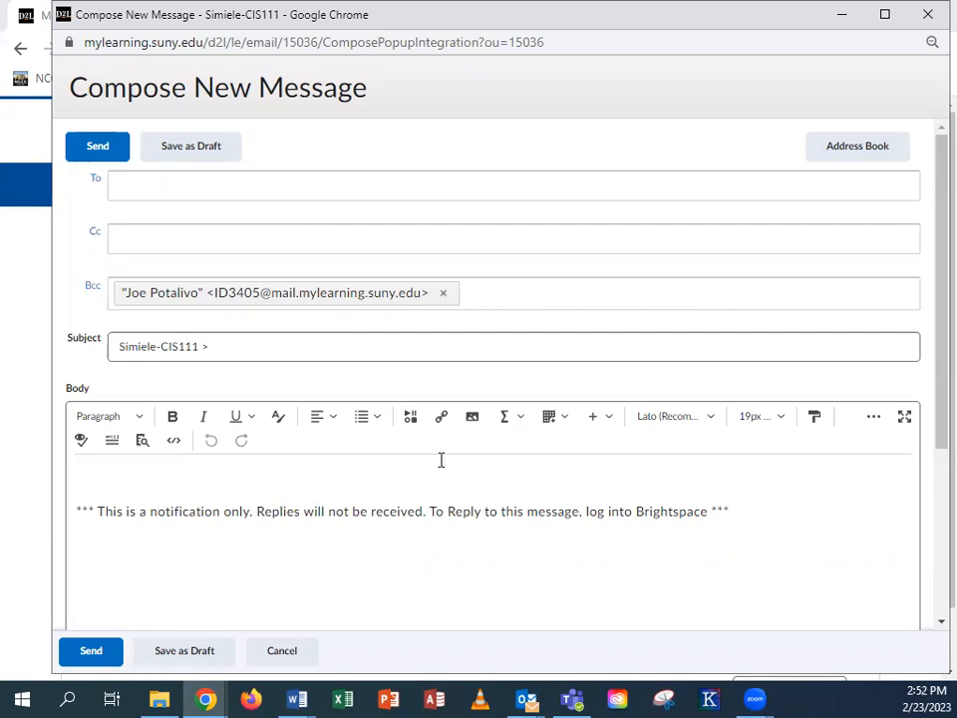
{"action": "left_click", "coordinate": [292, 658]}
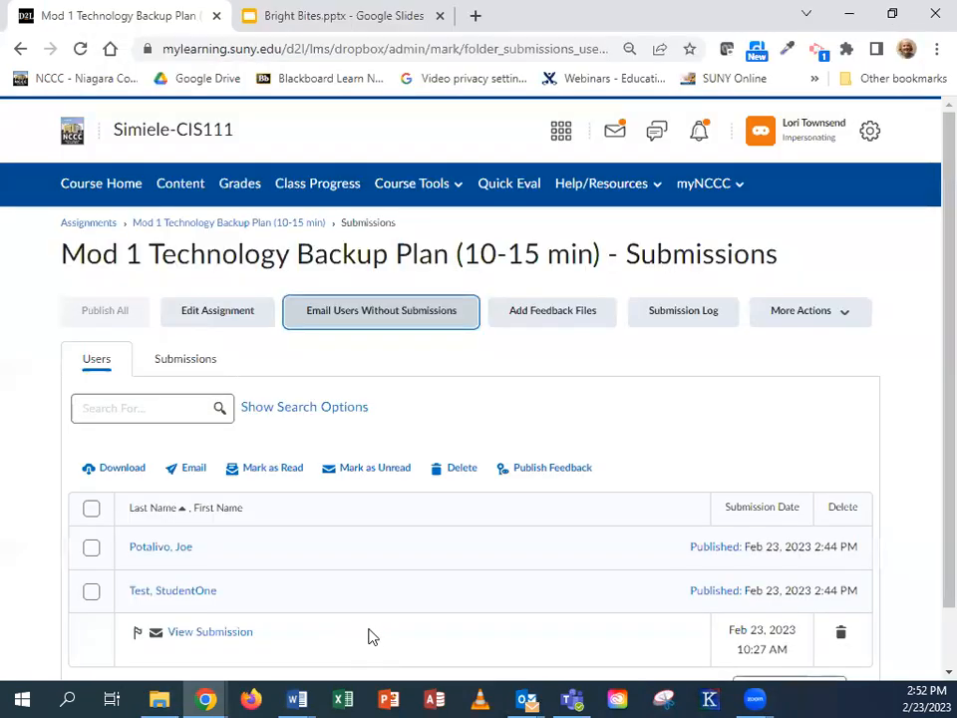
{"action": "scroll", "coordinate": [341, 514], "scroll_direction": "down", "scroll_amount": 1}
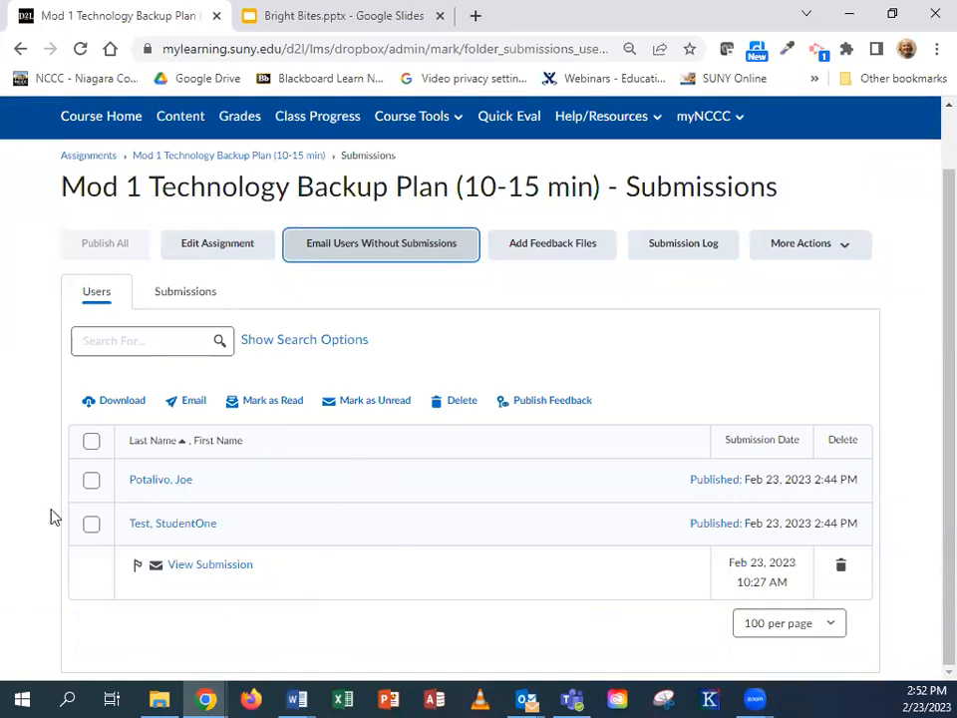
{"action": "left_click", "coordinate": [91, 440]}
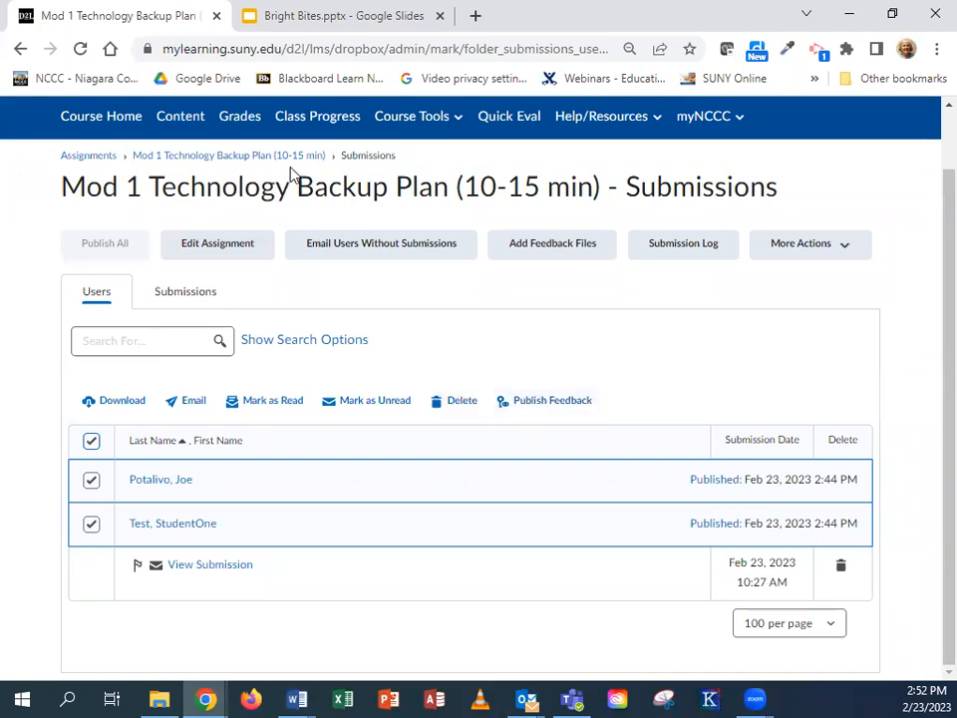
Step: Return to Quick Eval, refresh the activities view and examine the completed, evaluated and published progress of each activity
{"action": "left_click", "coordinate": [498, 120]}
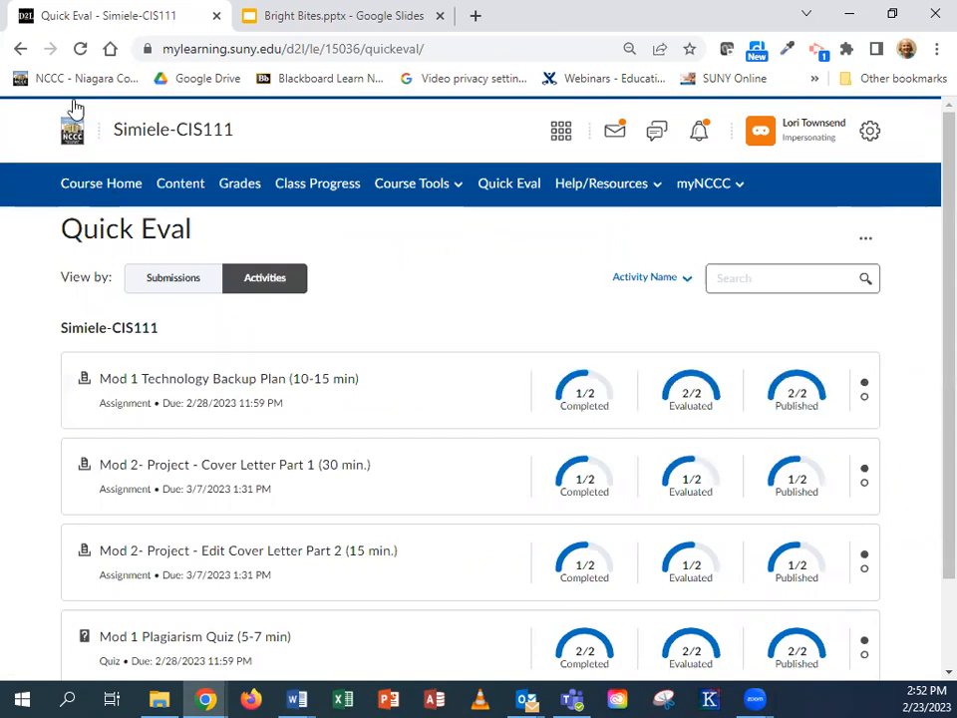
{"action": "left_click", "coordinate": [81, 48]}
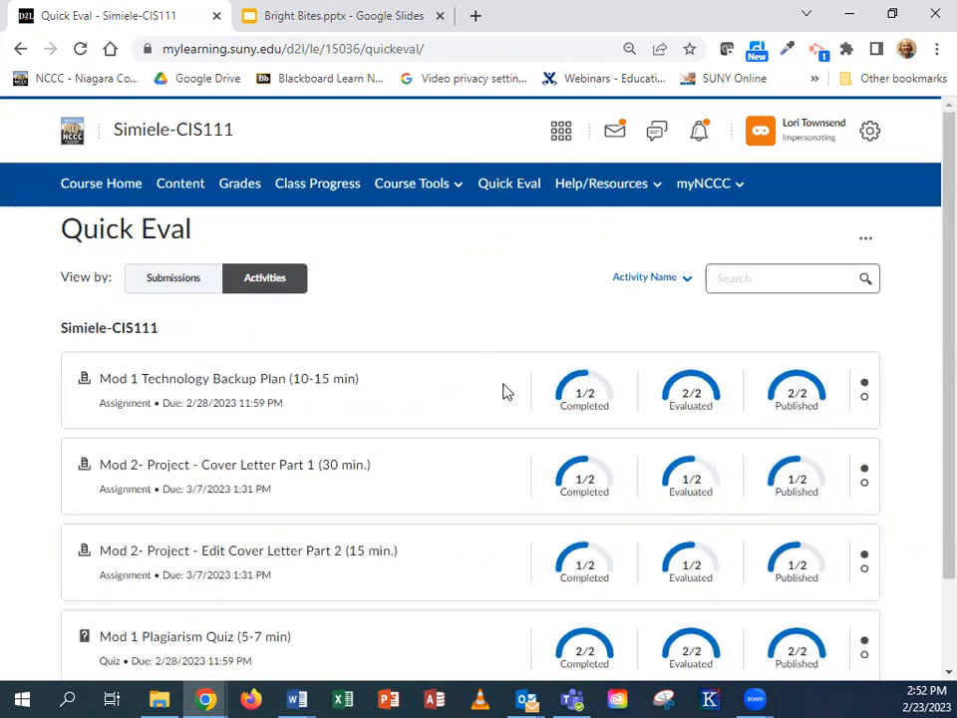
{"action": "mouse_move", "coordinate": [488, 392]}
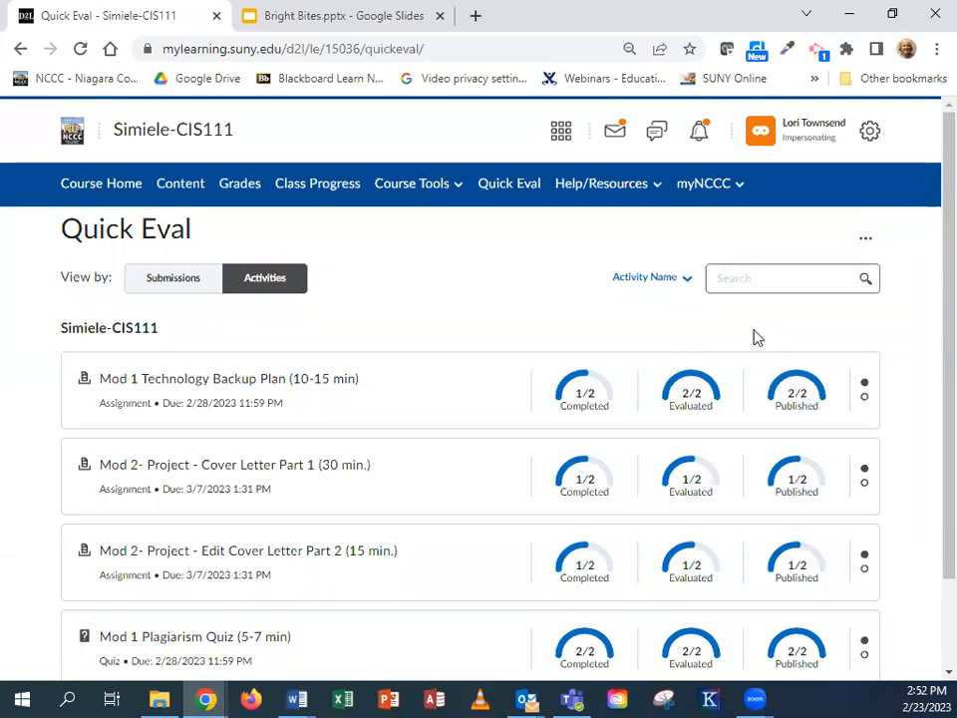
{"action": "mouse_move", "coordinate": [709, 381]}
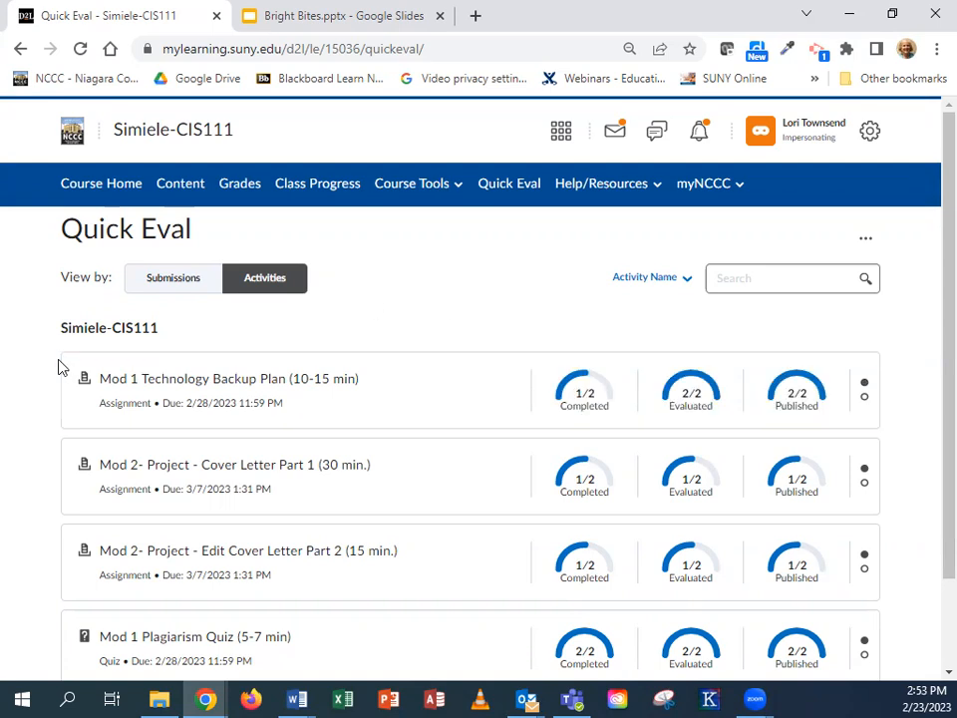
{"action": "scroll", "coordinate": [15, 368], "scroll_direction": "down", "scroll_amount": 1}
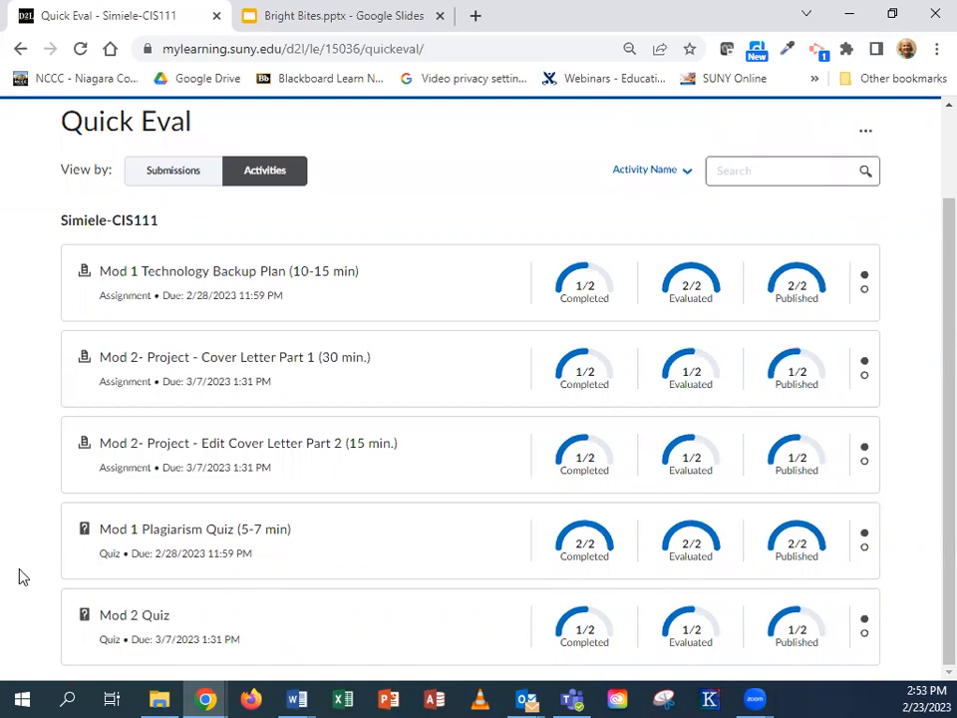
{"action": "scroll", "coordinate": [137, 519], "scroll_direction": "up", "scroll_amount": 1}
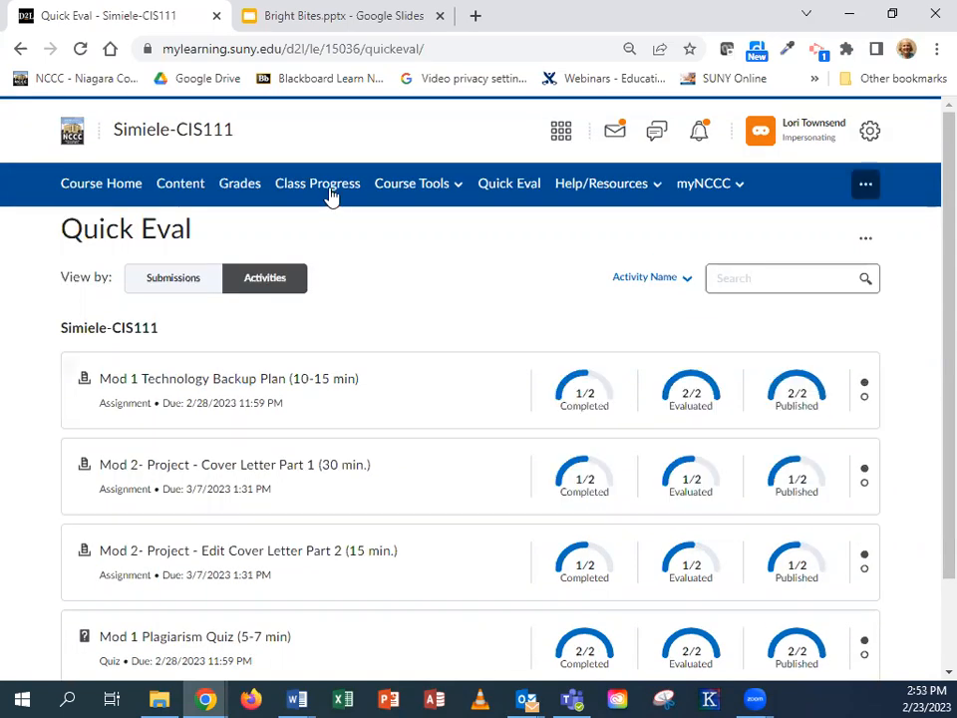
Step: Open the course's quiz list and review the published evaluations for the current and past quizzes
{"action": "left_click", "coordinate": [433, 195]}
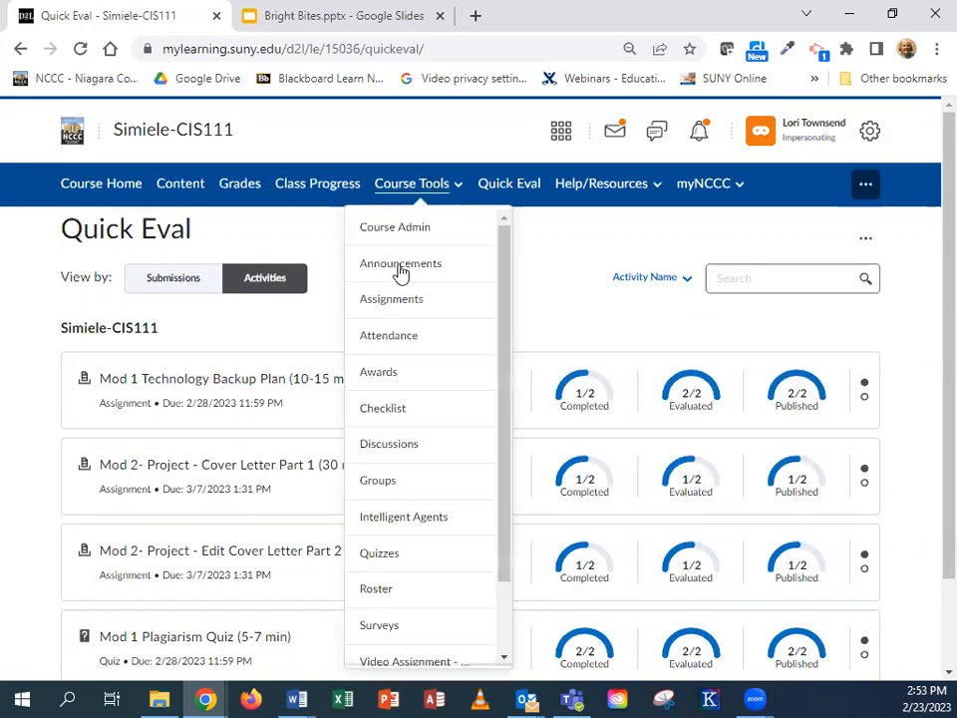
{"action": "left_click", "coordinate": [400, 554]}
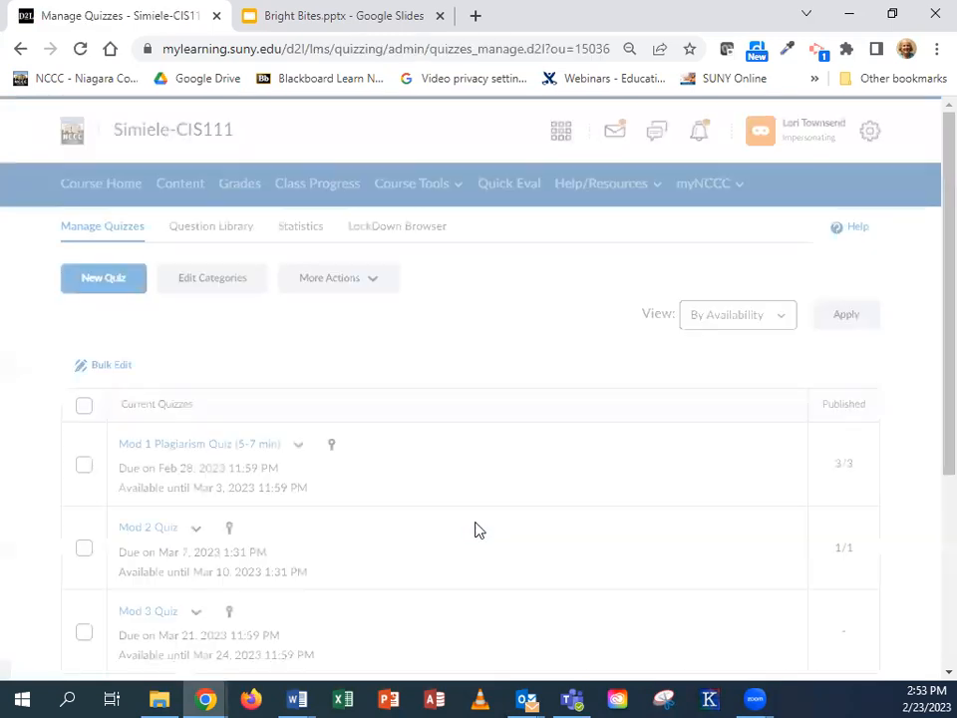
{"action": "scroll", "coordinate": [476, 527], "scroll_direction": "down", "scroll_amount": 3}
{"action": "scroll", "coordinate": [463, 523], "scroll_direction": "down", "scroll_amount": 1}
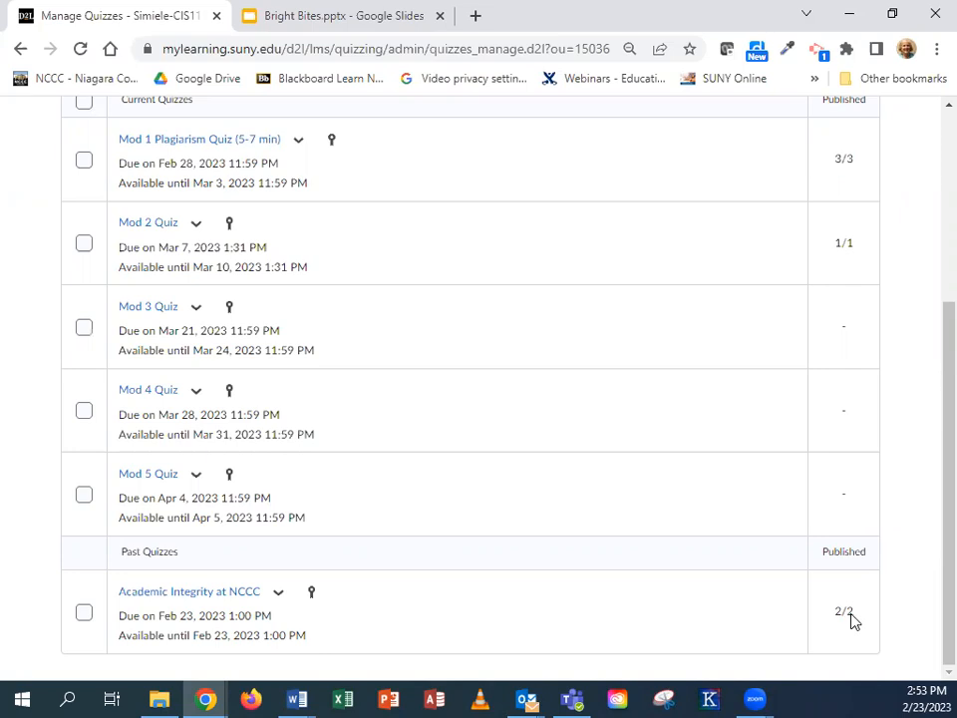
Step: View the attempt logs of the Academic Integrity at NCCC quiz and return to Quick Eval
{"action": "left_click", "coordinate": [276, 593]}
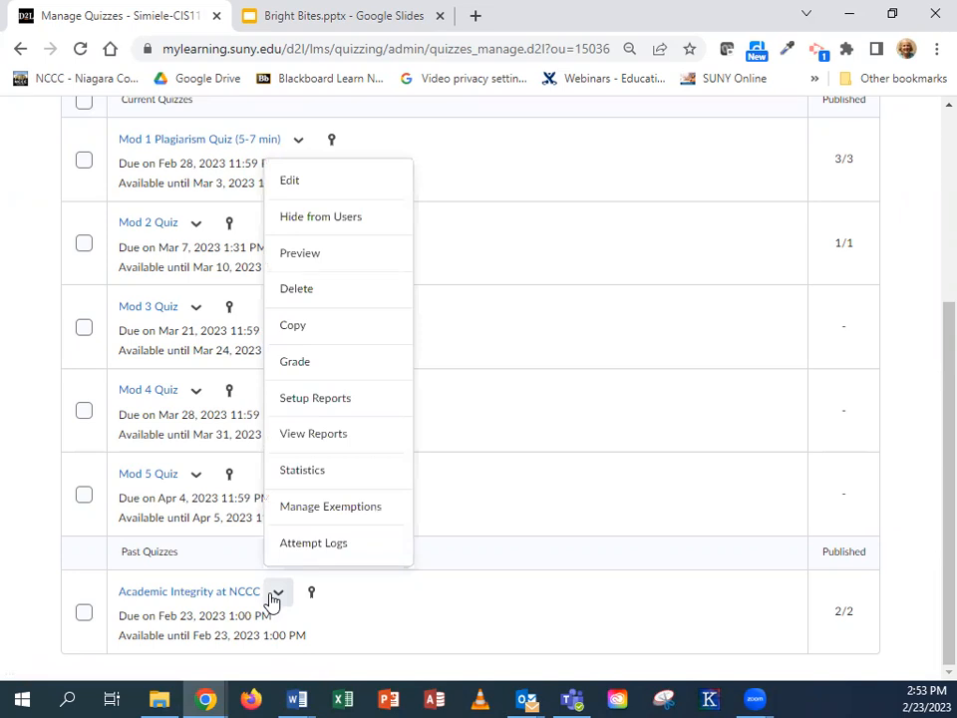
{"action": "left_click", "coordinate": [304, 544]}
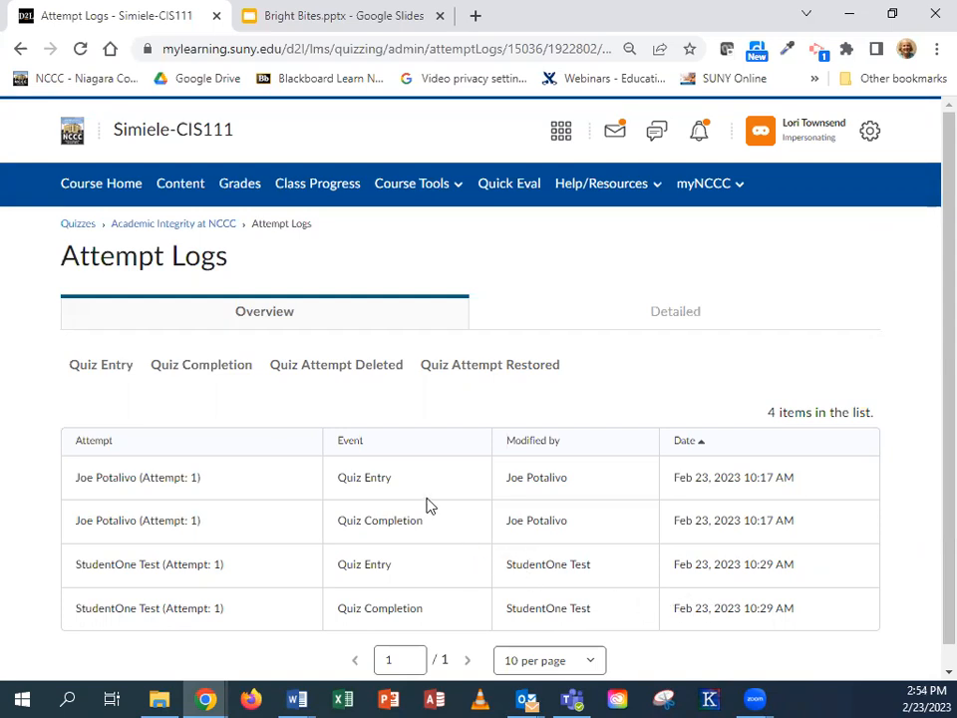
{"action": "left_click", "coordinate": [211, 237]}
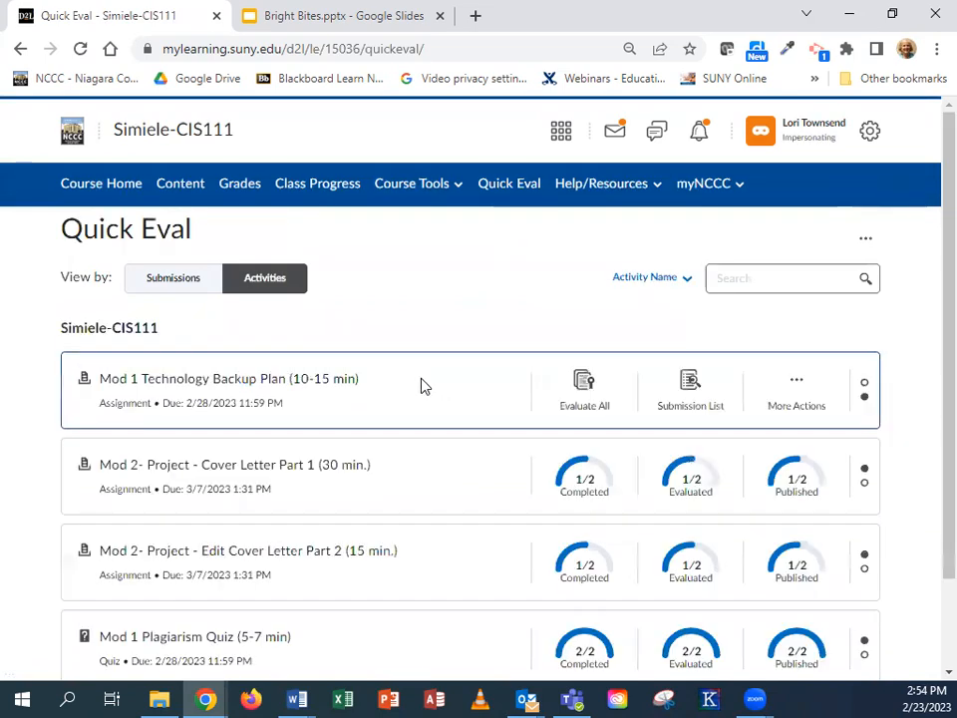
Step: Open the submission list of the Mod 1 Plagiarism Quiz and review each student's attempts, scores and overall grade
{"action": "scroll", "coordinate": [421, 379], "scroll_direction": "down", "scroll_amount": 2}
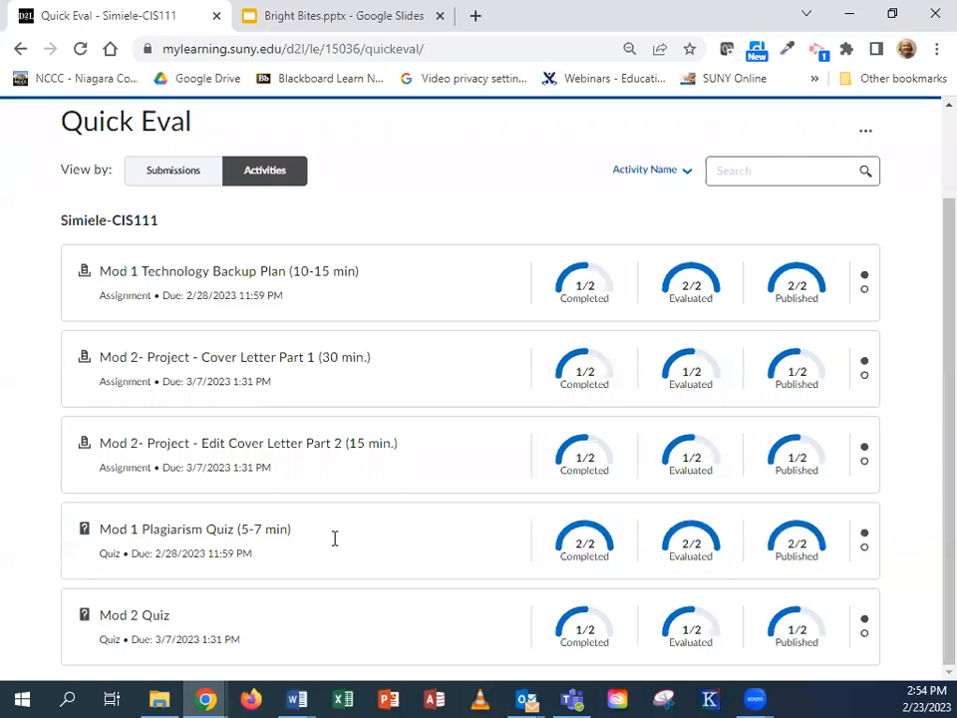
{"action": "left_click", "coordinate": [691, 556]}
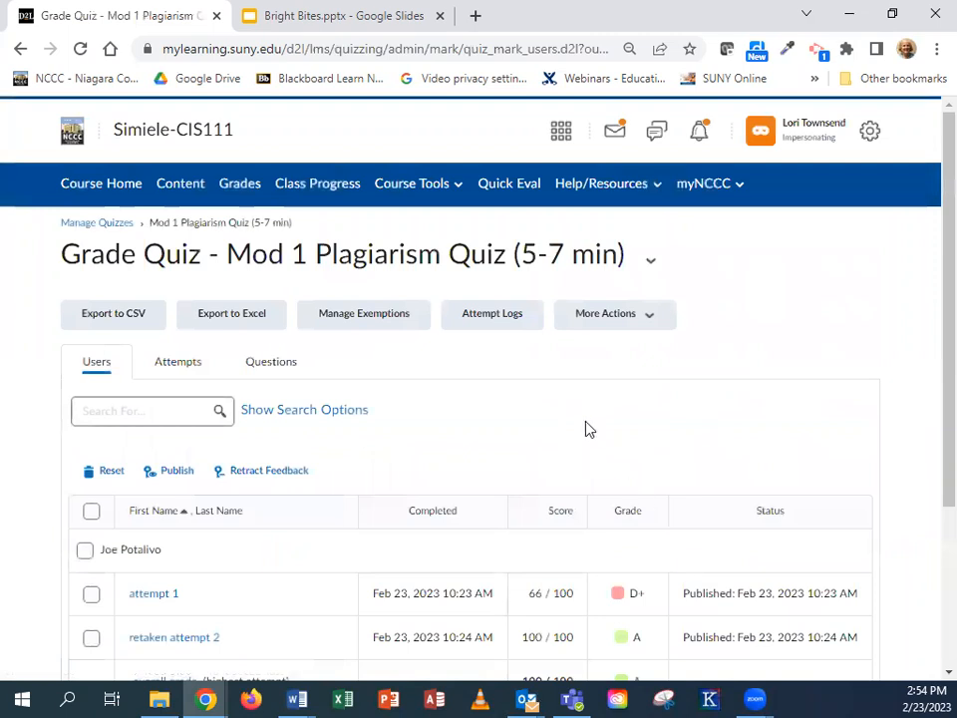
{"action": "scroll", "coordinate": [585, 428], "scroll_direction": "down", "scroll_amount": 2}
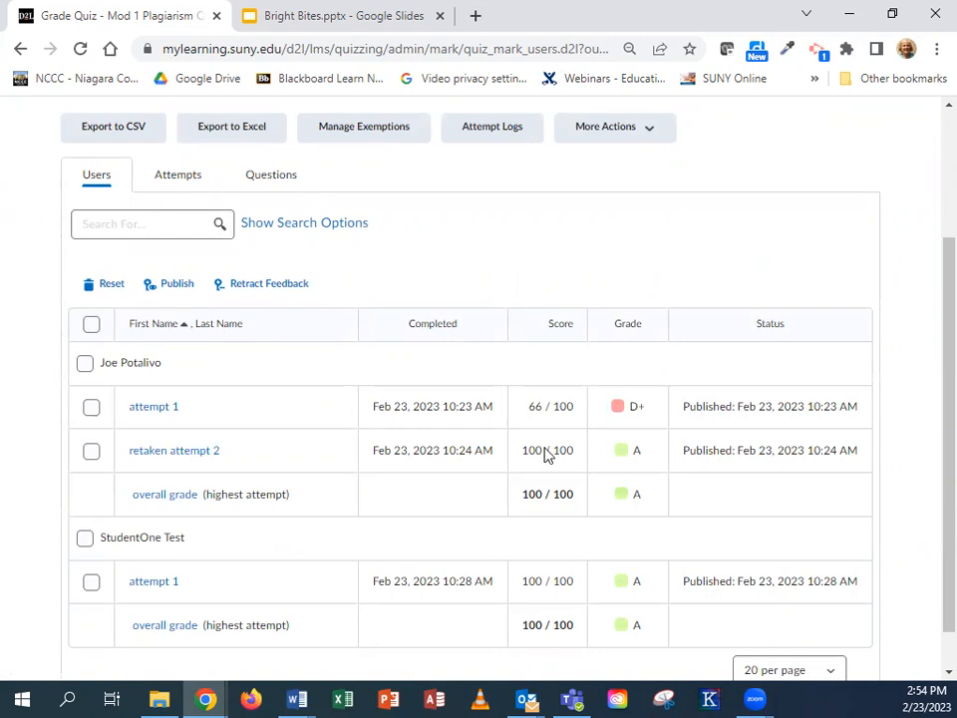
{"action": "scroll", "coordinate": [546, 454], "scroll_direction": "down", "scroll_amount": 1}
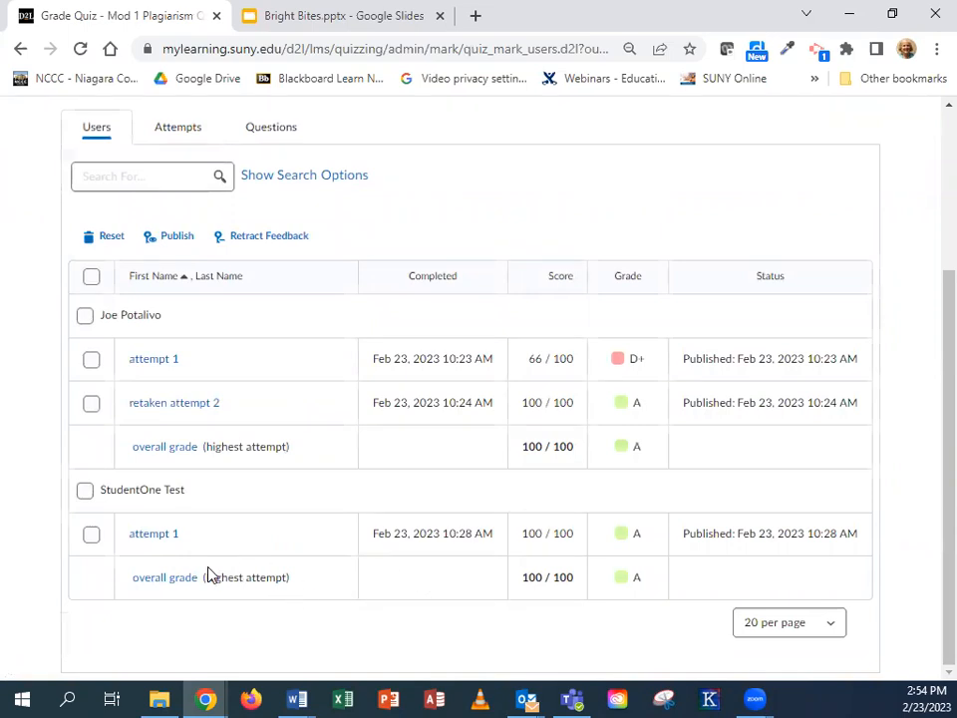
Step: Open the first student's attempt 1 on the Mod 1 Plagiarism Quiz and examine the answers through Question 3
{"action": "left_click", "coordinate": [155, 361]}
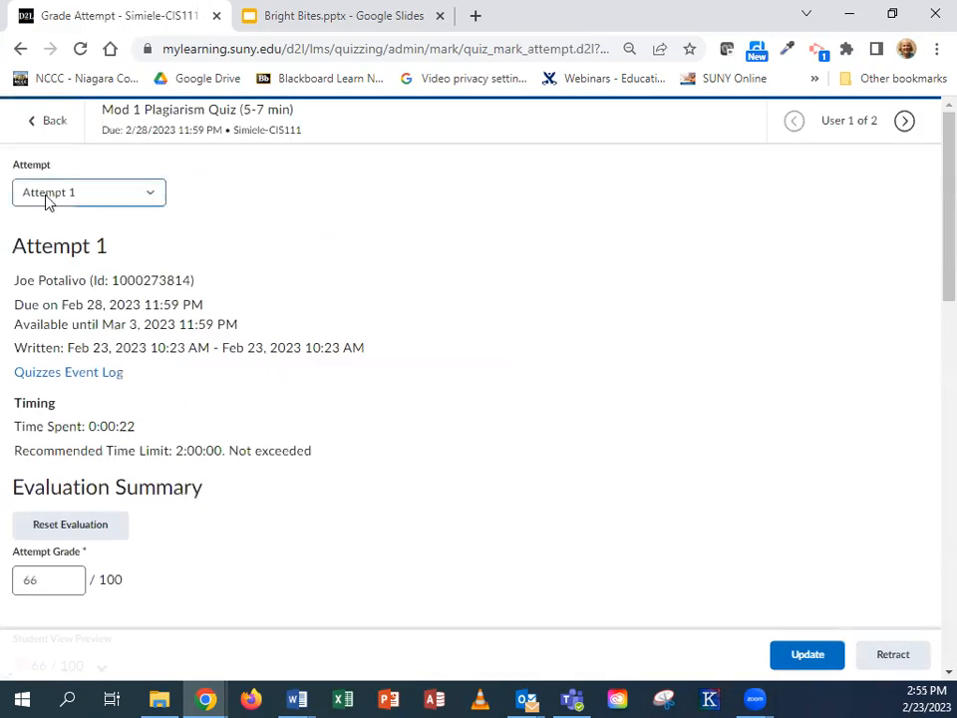
{"action": "left_click", "coordinate": [62, 200]}
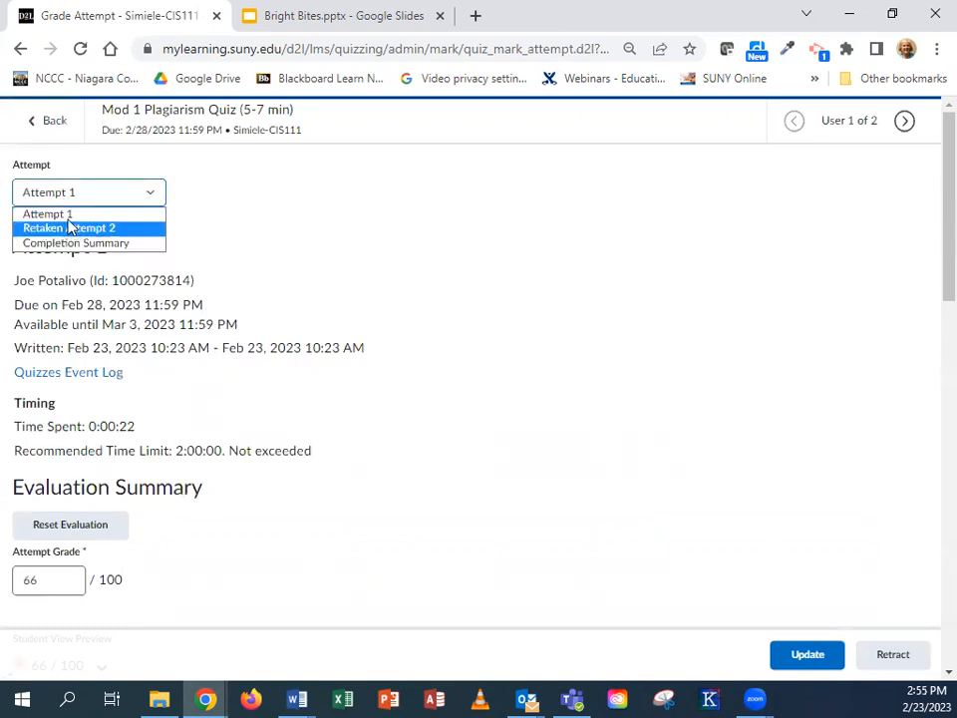
{"action": "left_click", "coordinate": [67, 192]}
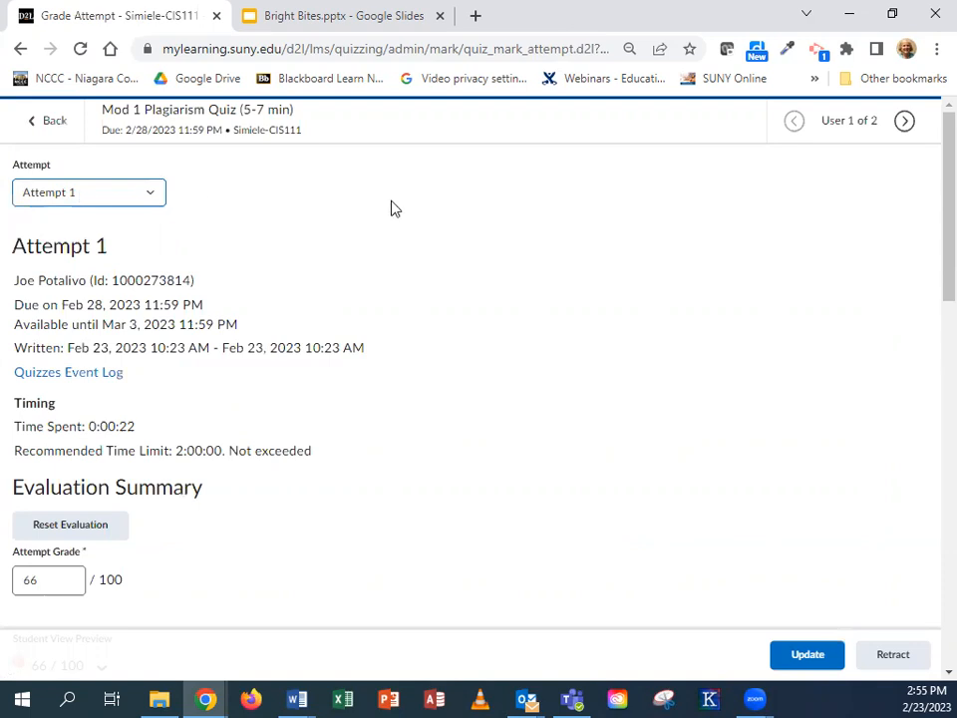
{"action": "scroll", "coordinate": [388, 210], "scroll_direction": "down", "scroll_amount": 3}
{"action": "scroll", "coordinate": [389, 211], "scroll_direction": "down", "scroll_amount": 9}
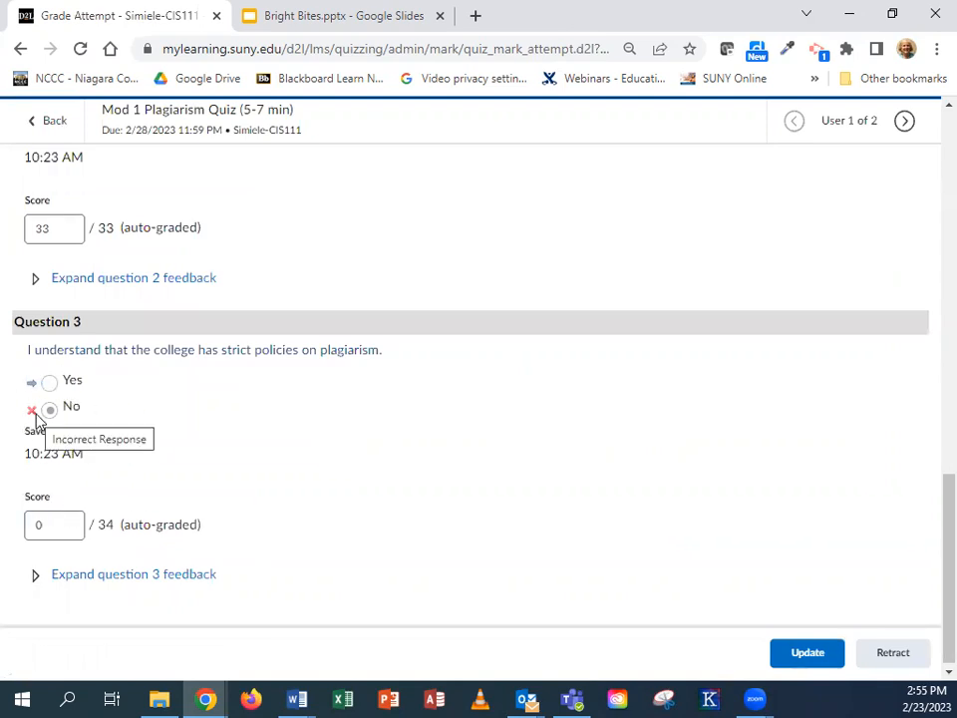
{"action": "scroll", "coordinate": [139, 443], "scroll_direction": "up", "scroll_amount": 10}
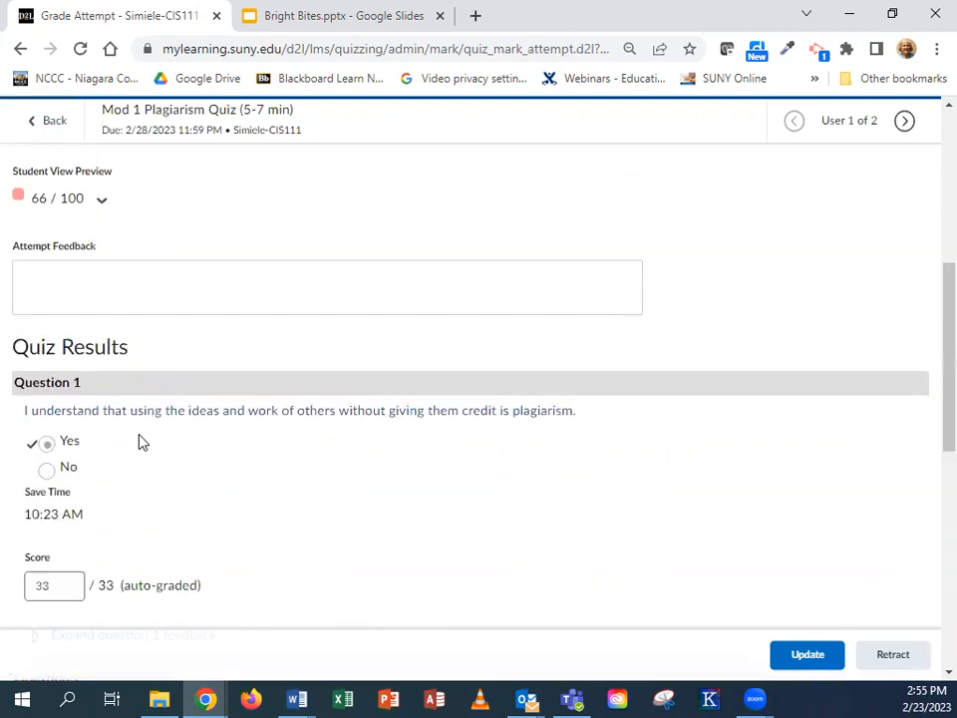
{"action": "scroll", "coordinate": [140, 444], "scroll_direction": "up", "scroll_amount": 2}
Step: Switch to Retaken Attempt 2, examine its grade and question results, and return to Quick Eval
{"action": "left_click", "coordinate": [92, 201]}
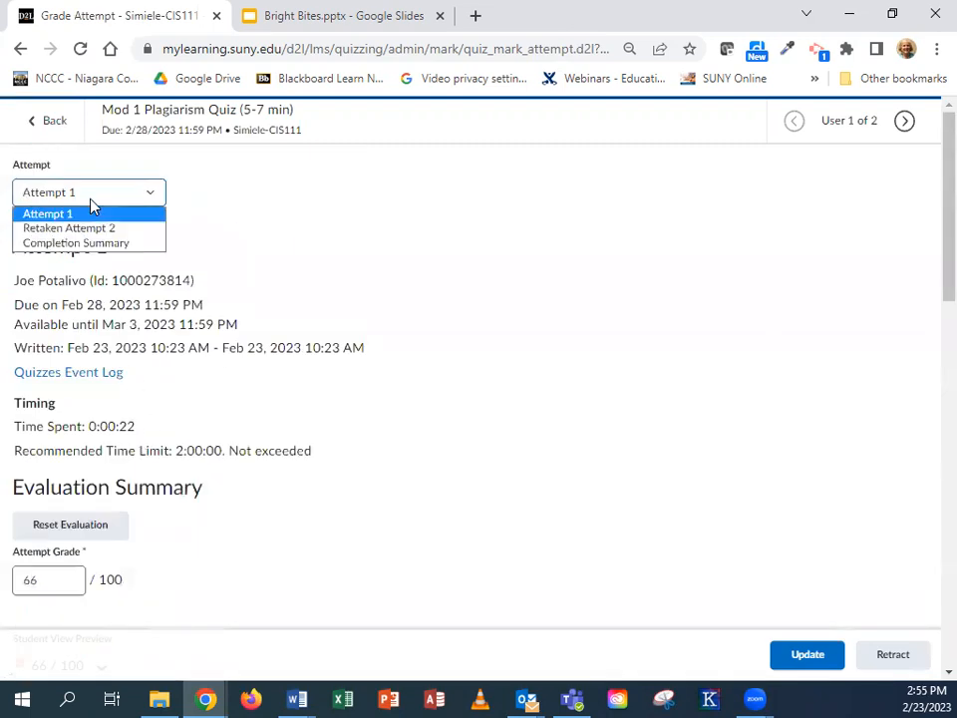
{"action": "left_click", "coordinate": [105, 228]}
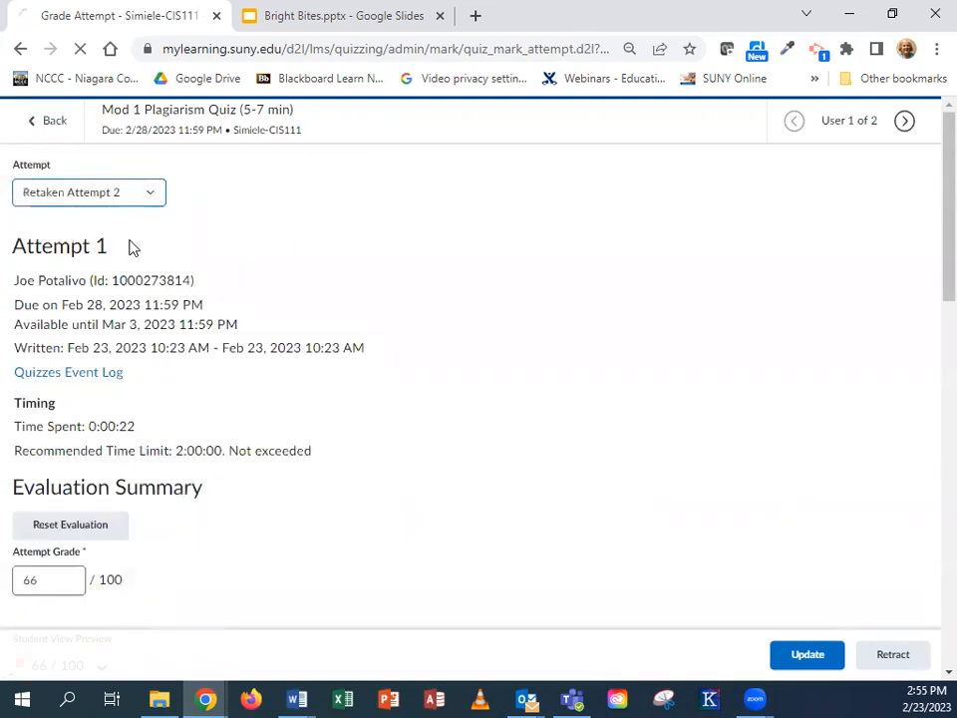
{"action": "scroll", "coordinate": [236, 298], "scroll_direction": "down", "scroll_amount": 5}
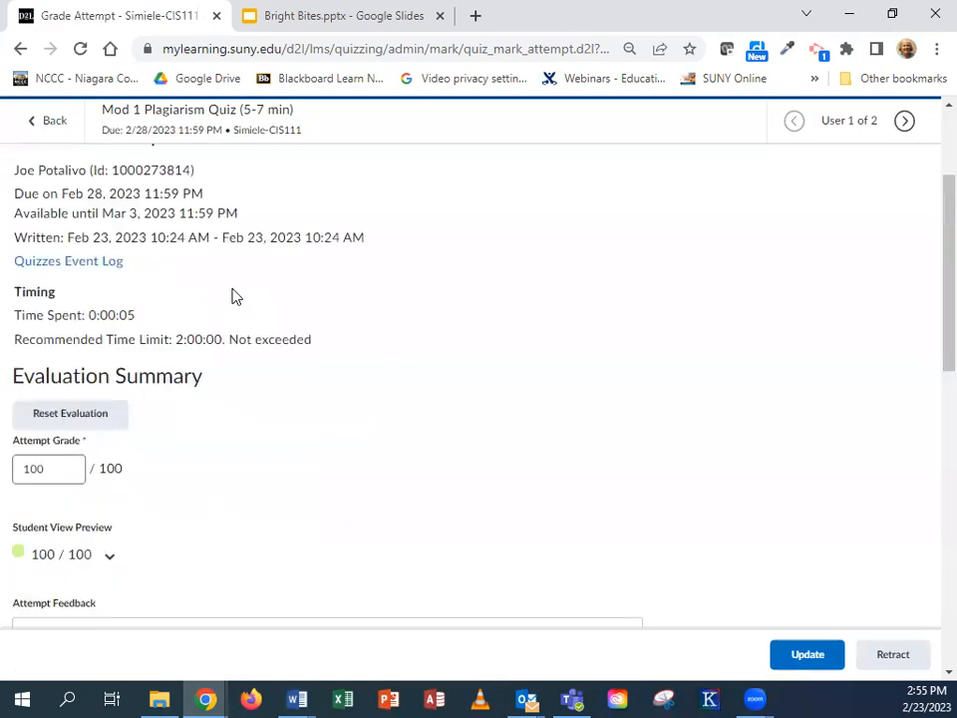
{"action": "scroll", "coordinate": [235, 298], "scroll_direction": "down", "scroll_amount": 6}
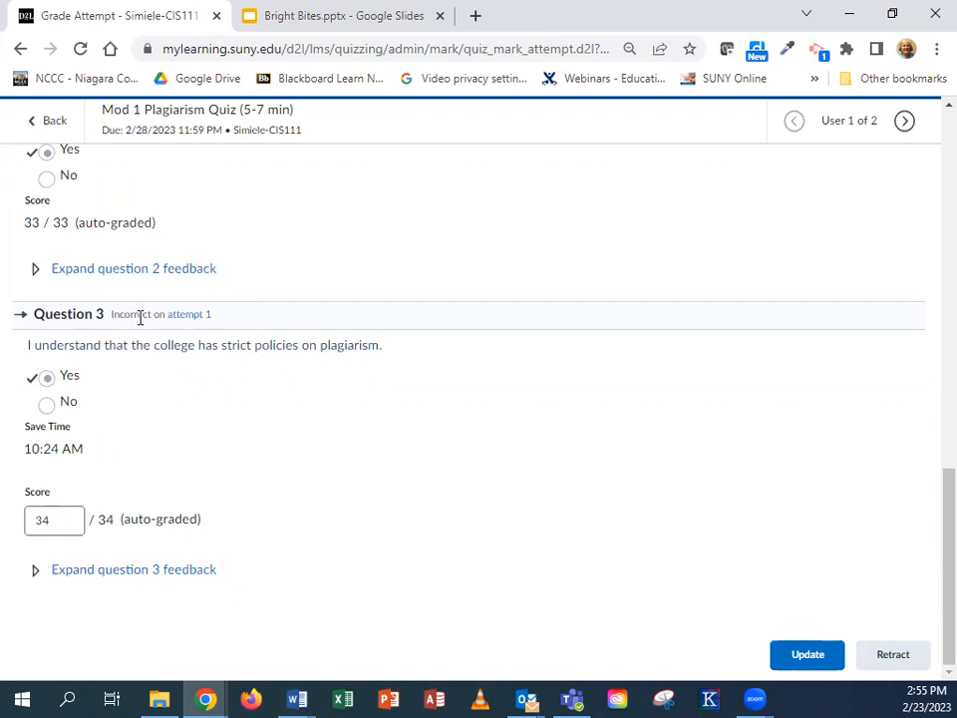
{"action": "scroll", "coordinate": [166, 367], "scroll_direction": "up", "scroll_amount": 2}
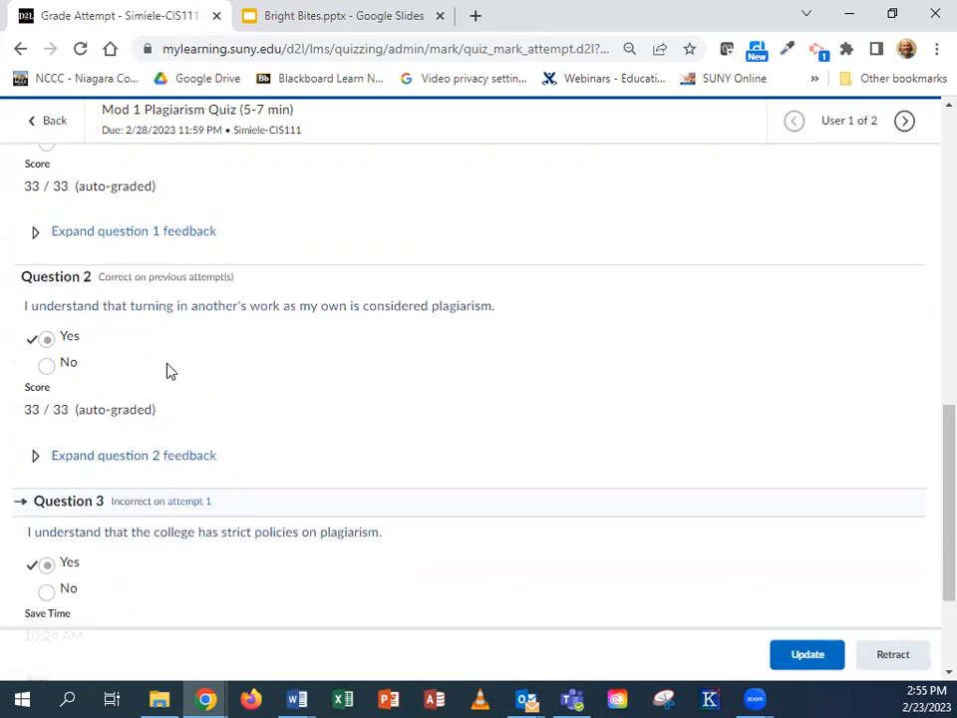
{"action": "scroll", "coordinate": [159, 311], "scroll_direction": "up", "scroll_amount": 2}
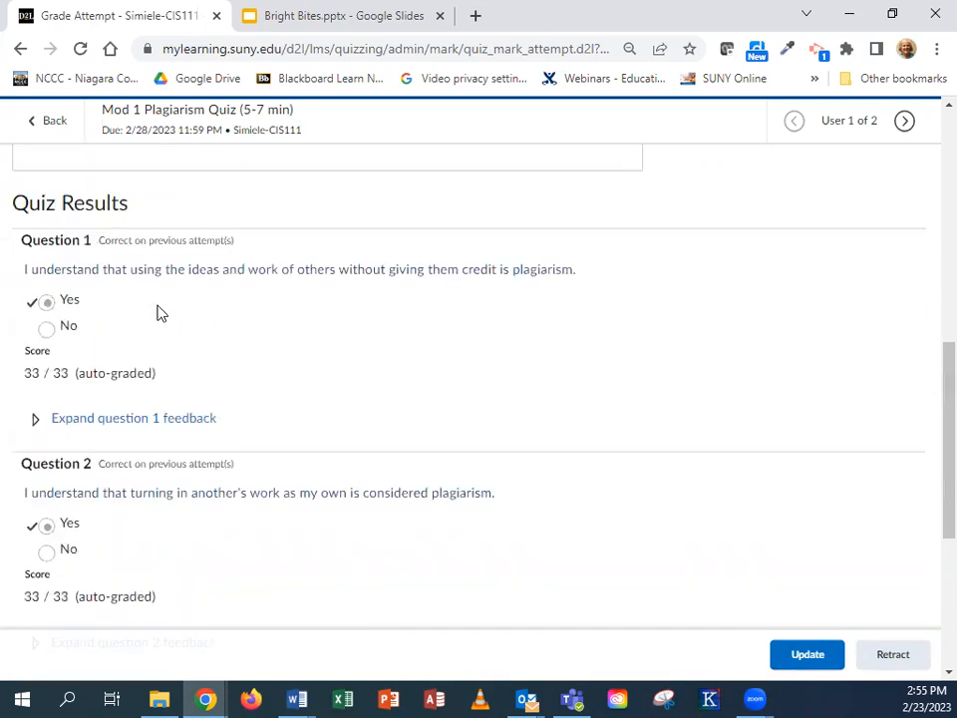
{"action": "scroll", "coordinate": [206, 301], "scroll_direction": "up", "scroll_amount": 7}
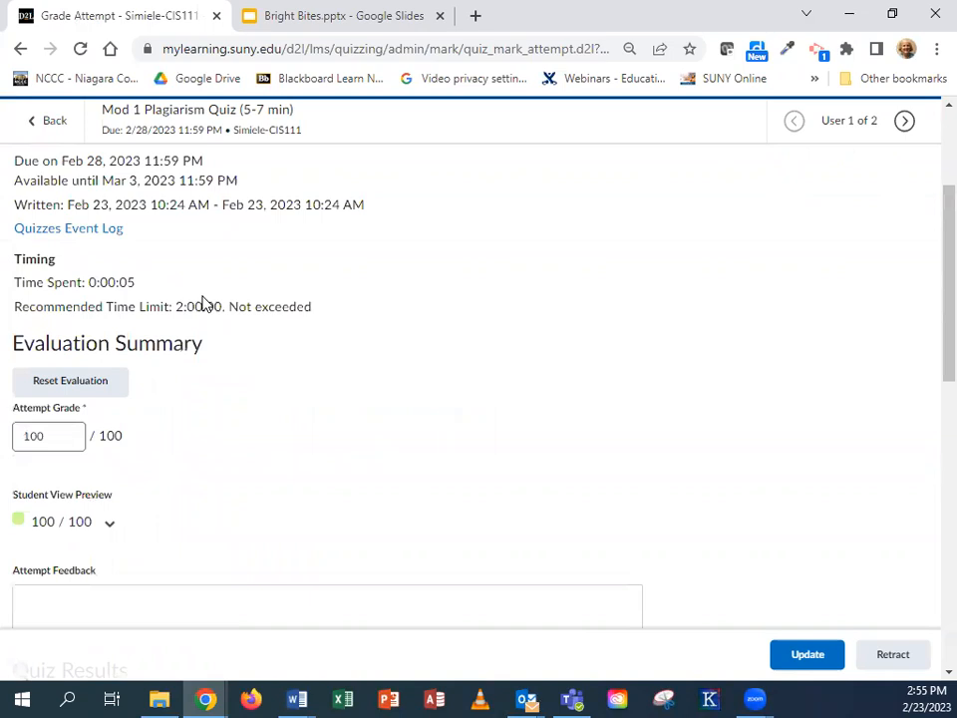
{"action": "left_click", "coordinate": [55, 120]}
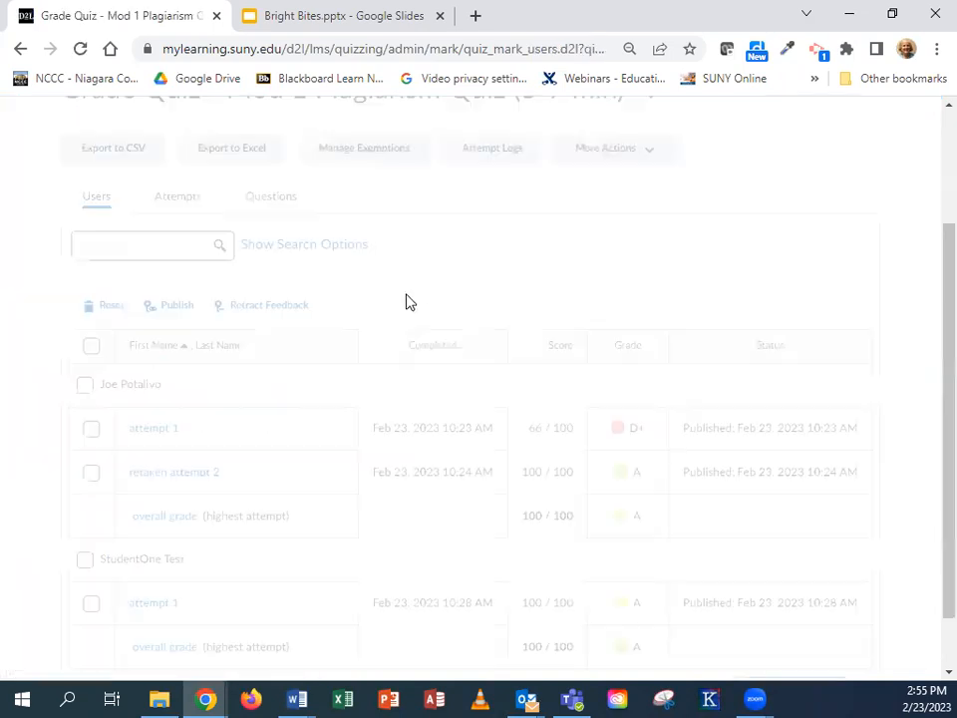
{"action": "scroll", "coordinate": [419, 294], "scroll_direction": "up", "scroll_amount": 2}
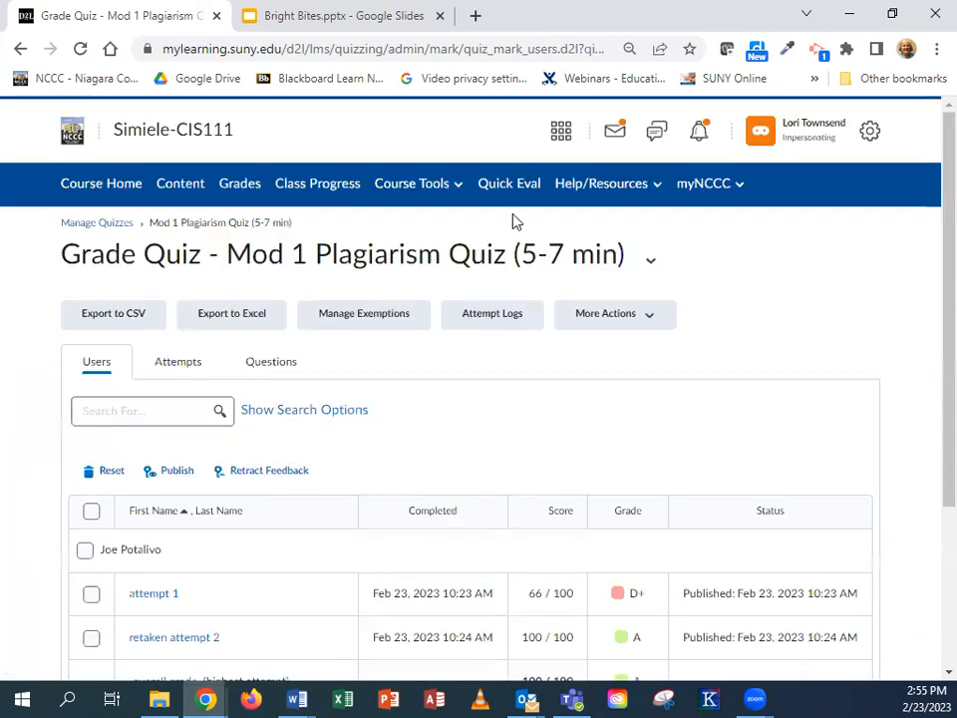
{"action": "left_click", "coordinate": [513, 188]}
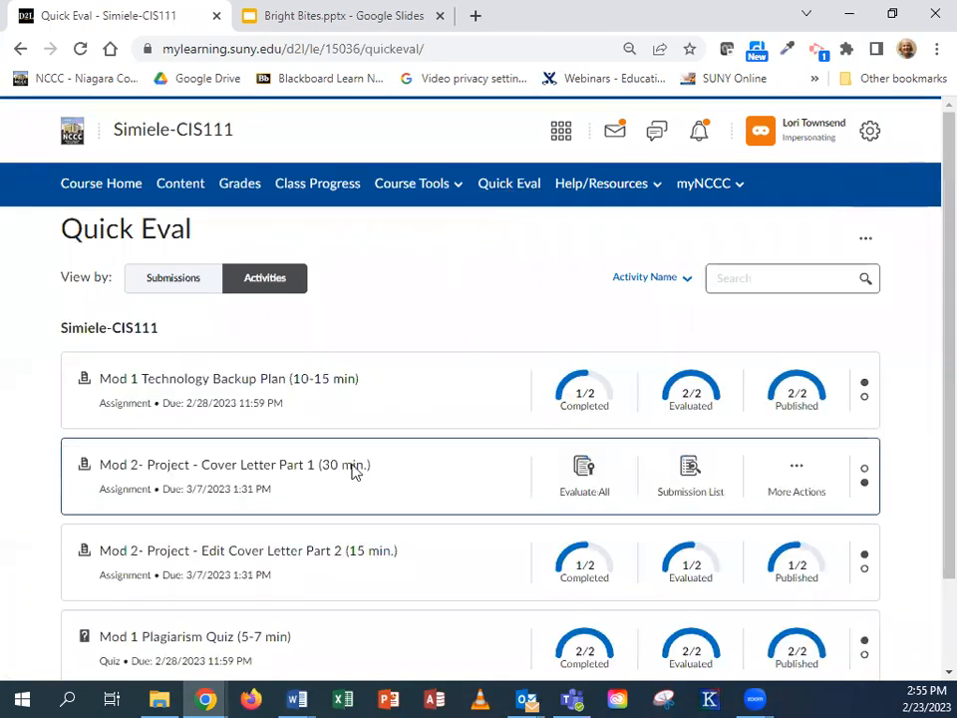
Step: Check Quick Eval by submissions for outstanding work and return to viewing by activities
{"action": "left_click", "coordinate": [186, 282]}
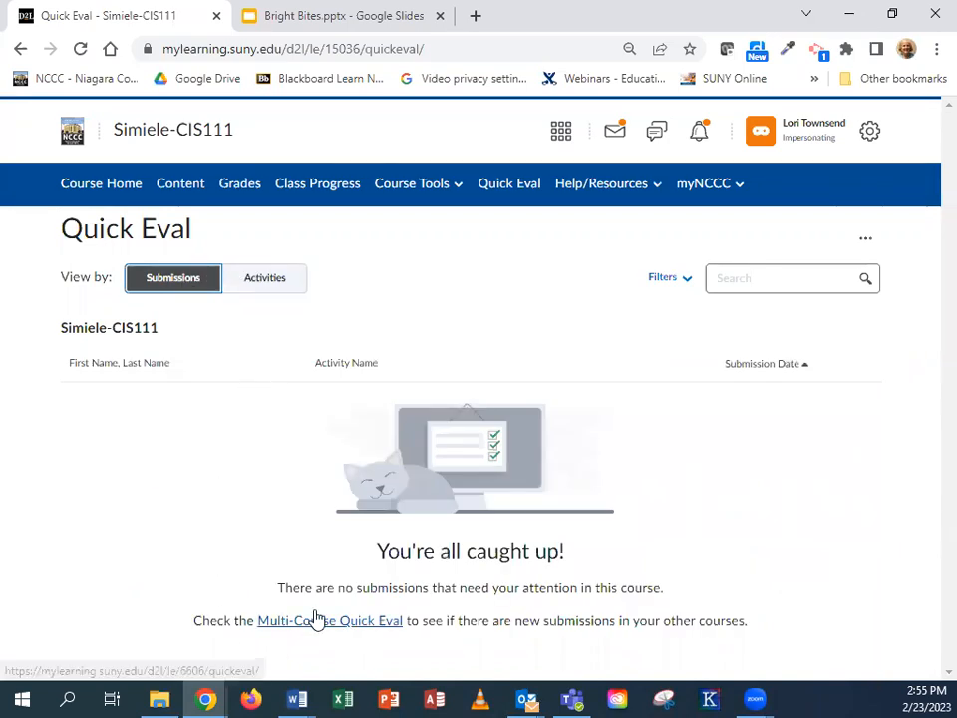
{"action": "left_click", "coordinate": [255, 278]}
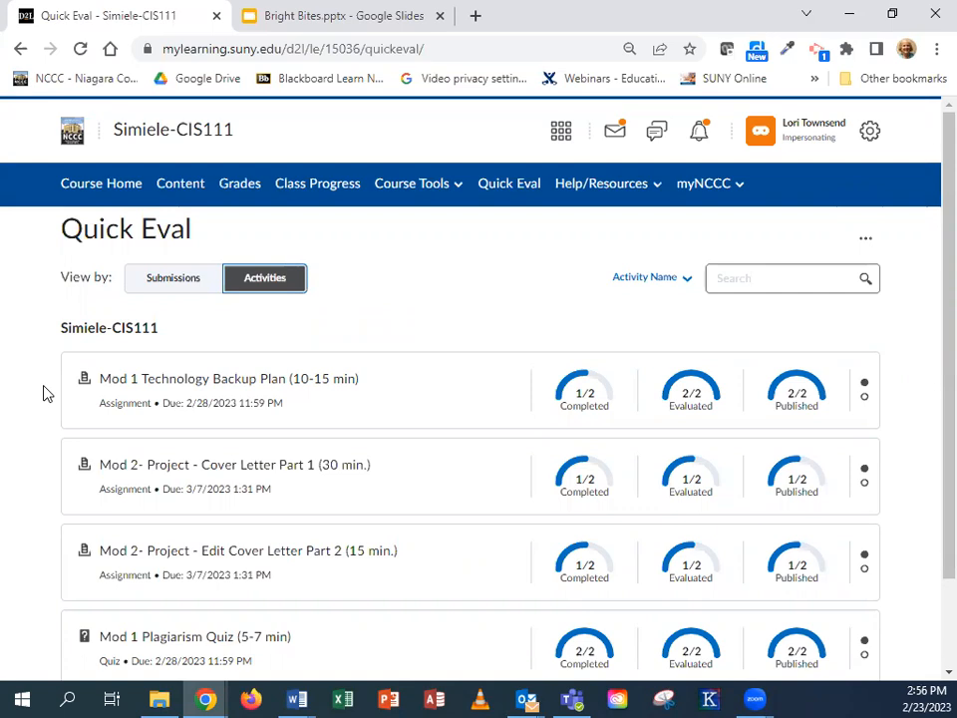
{"action": "mouse_move", "coordinate": [752, 356]}
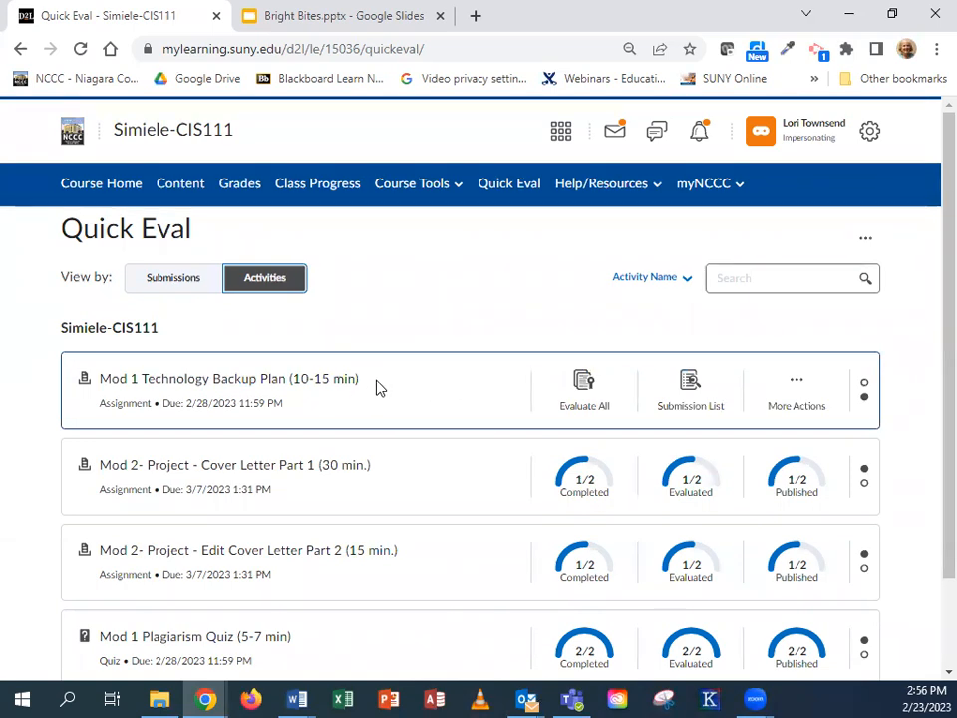
Step: From the gradebook, open the second student's Mod 1 Technology Backup Plan submission, mark it as read and return to the submission list
{"action": "left_click", "coordinate": [239, 188]}
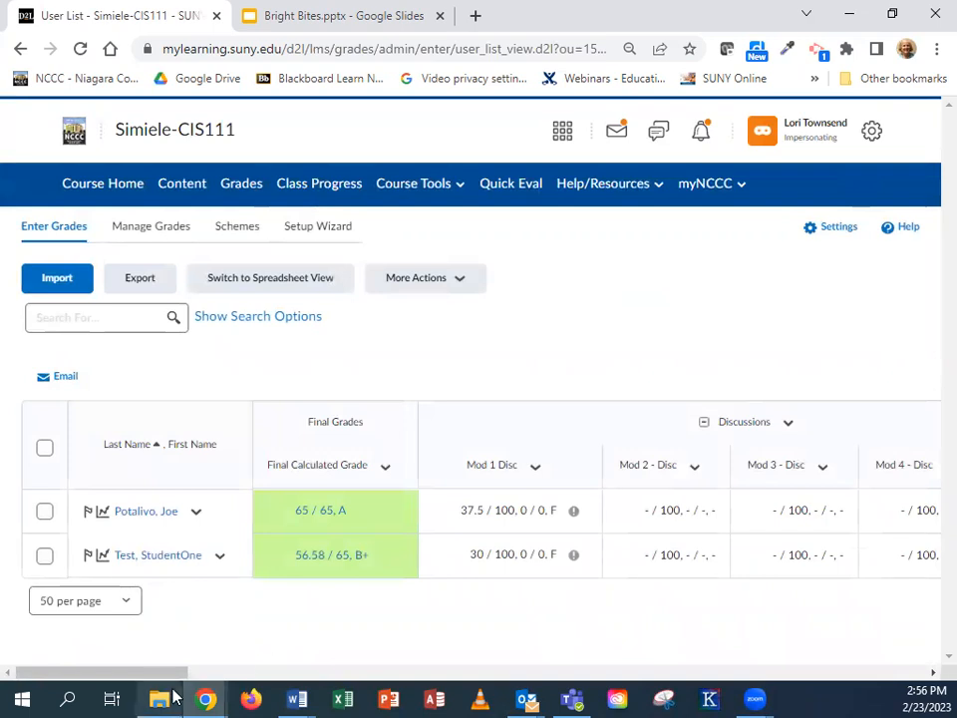
{"action": "left_click_drag", "start_coordinate": [170, 672], "coordinate": [333, 654]}
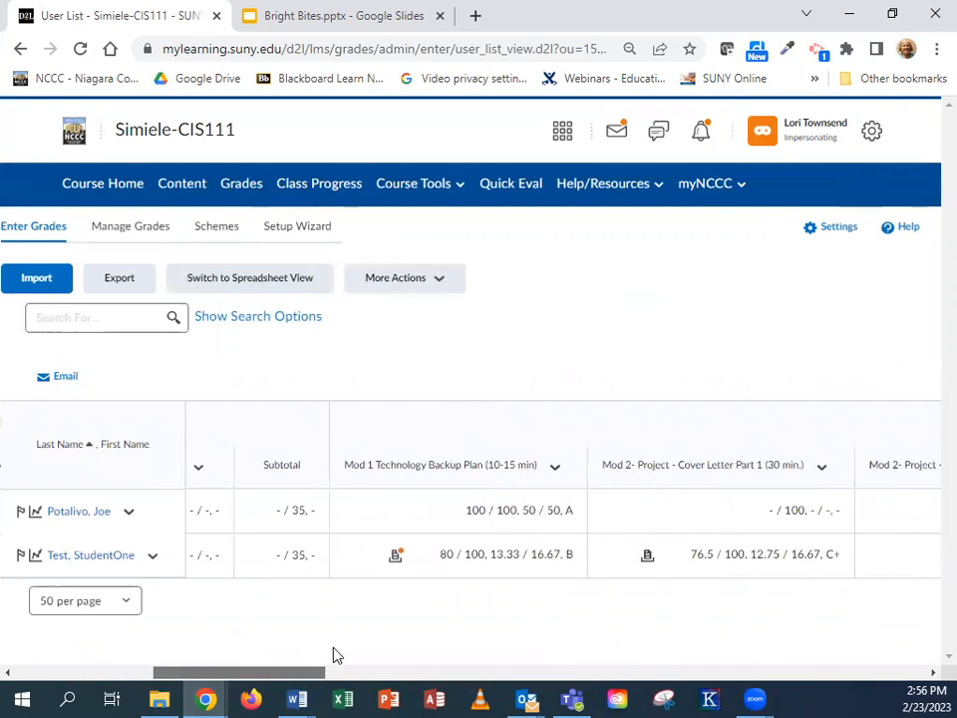
{"action": "left_click", "coordinate": [390, 557]}
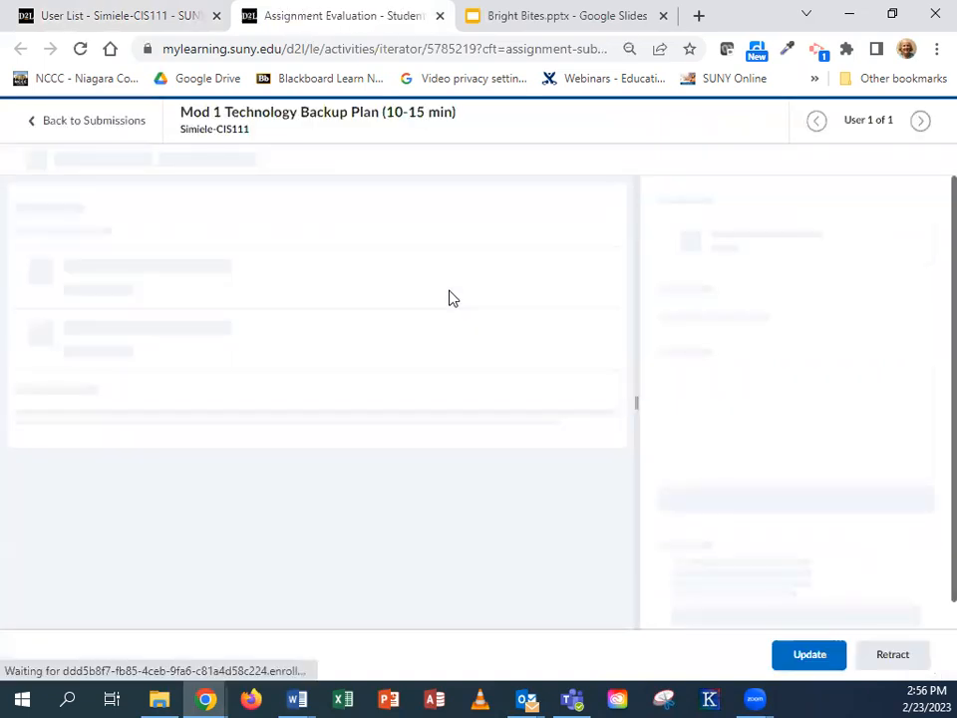
{"action": "left_click", "coordinate": [591, 216]}
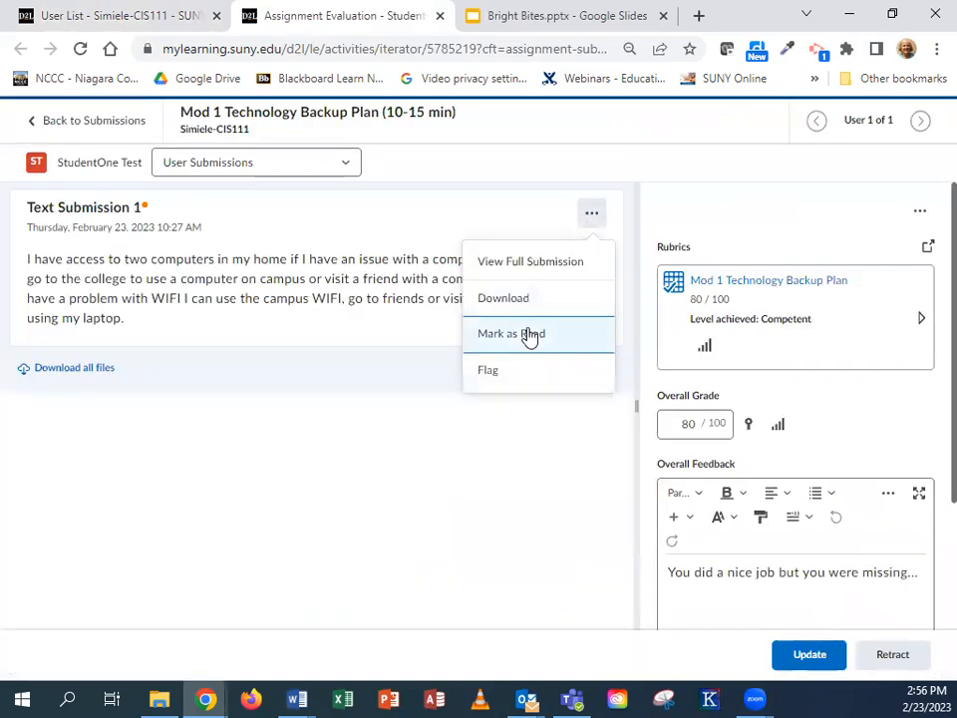
{"action": "left_click", "coordinate": [526, 335]}
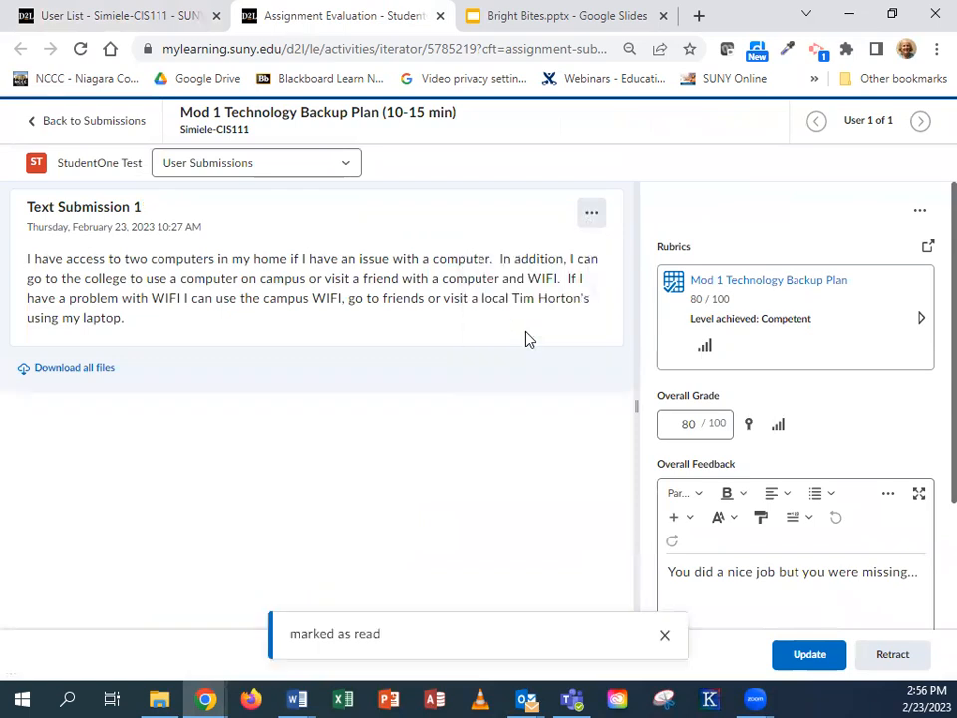
{"action": "left_click", "coordinate": [112, 125]}
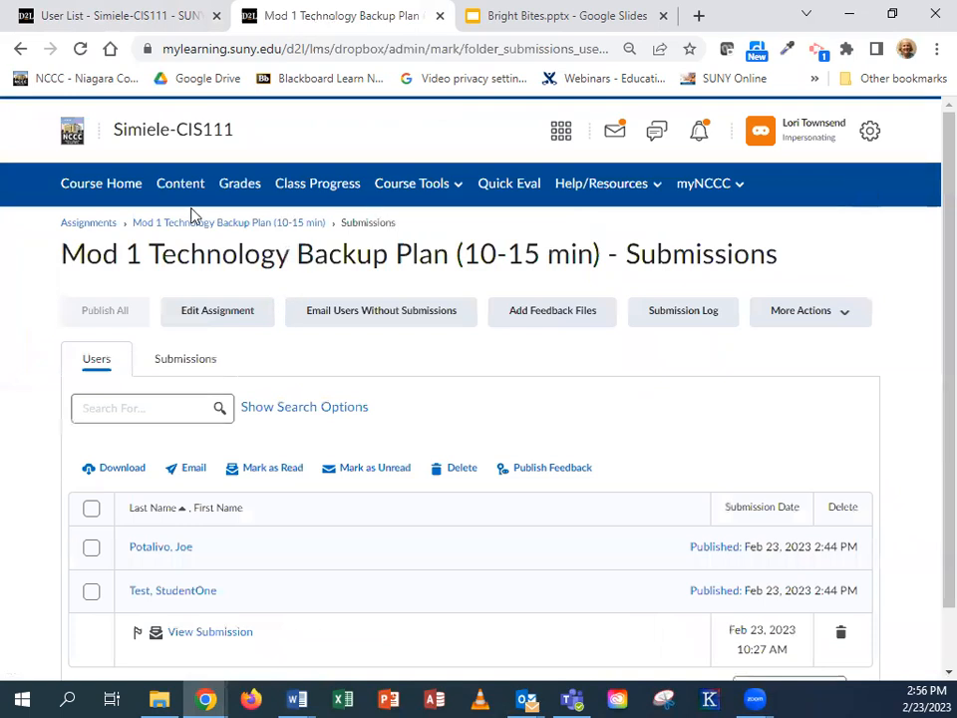
Step: Reopen the gradebook and examine the assignment grades and submission indicators across to Mod 2- Project - Edit Cover Letter Part 2
{"action": "left_click", "coordinate": [243, 185]}
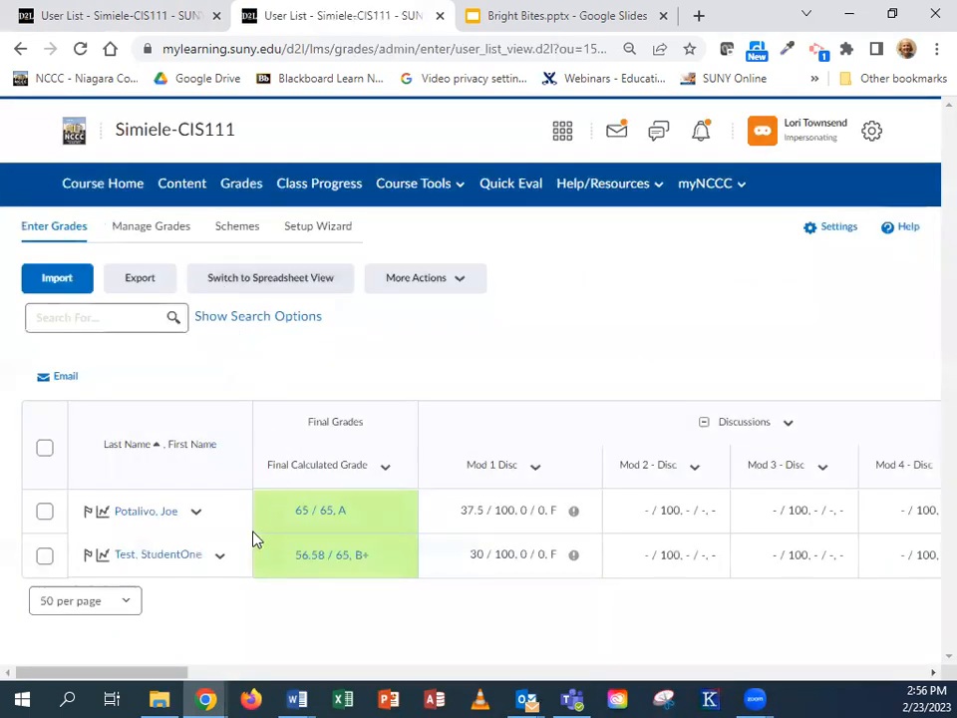
{"action": "left_click_drag", "start_coordinate": [179, 674], "coordinate": [414, 677]}
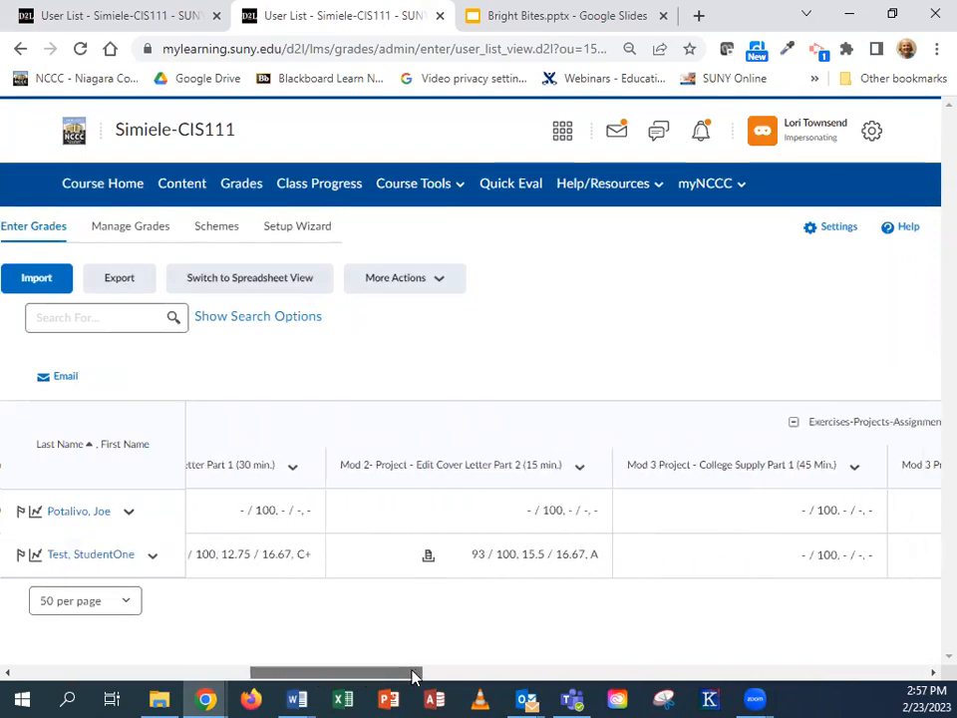
{"action": "left_click", "coordinate": [422, 556]}
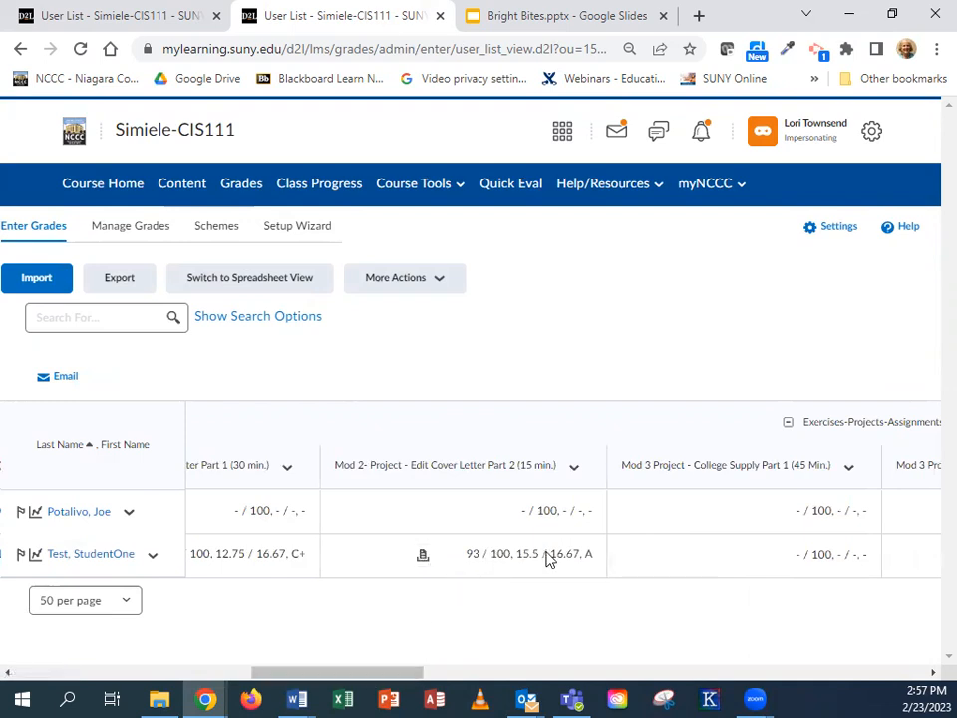
{"action": "left_click_drag", "start_coordinate": [413, 676], "coordinate": [122, 698]}
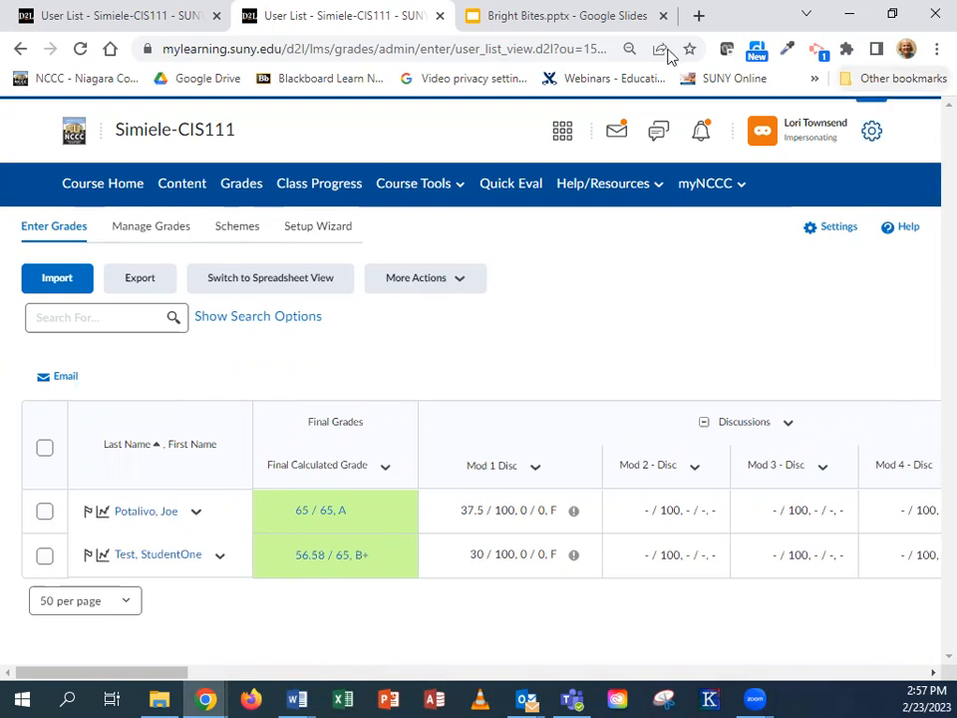
Step: Switch to the Bright Bites presentation in Google Slides
{"action": "left_click", "coordinate": [543, 18]}
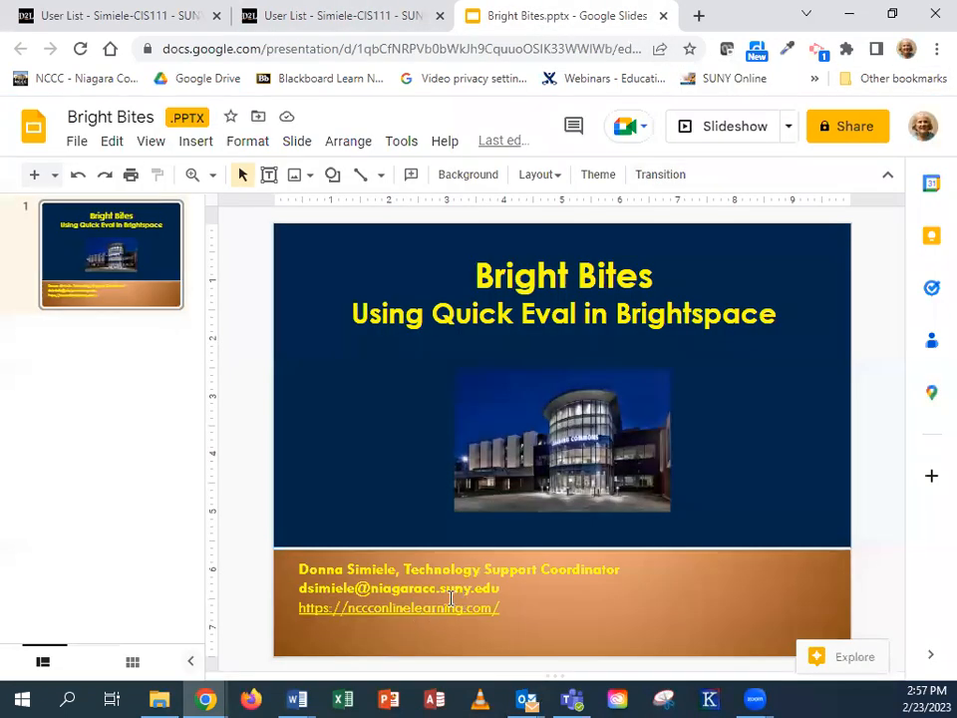